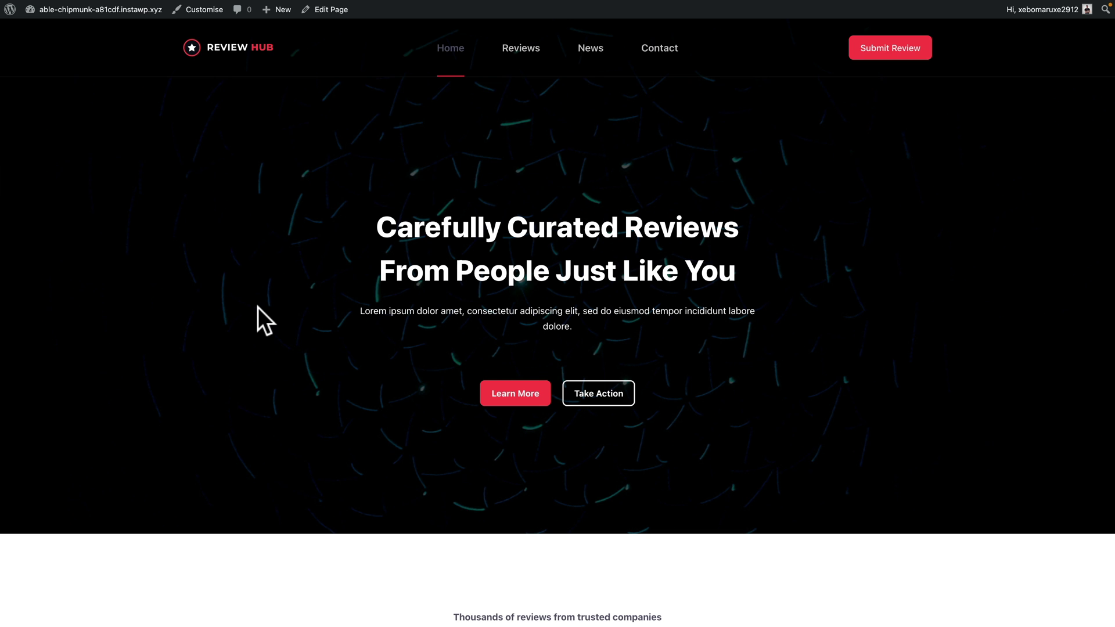
Step: Scroll down the home page, then go to the site's Reviews page
{"action": "scroll", "coordinate": [258, 308], "scroll_direction": "down", "scroll_amount": 8}
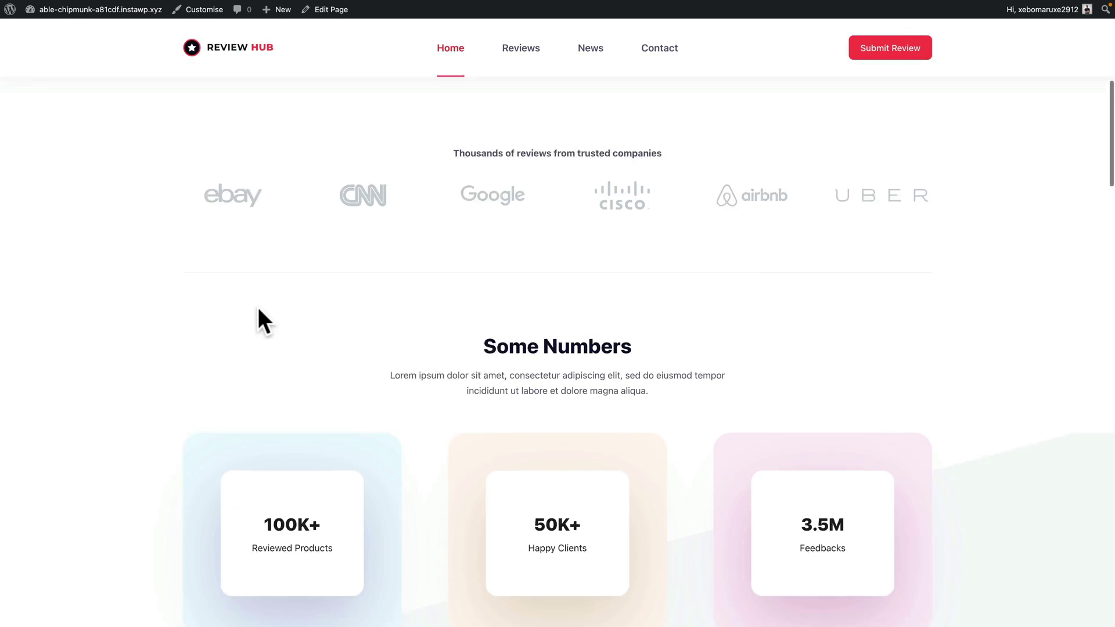
{"action": "scroll", "coordinate": [257, 309], "scroll_direction": "down", "scroll_amount": 9}
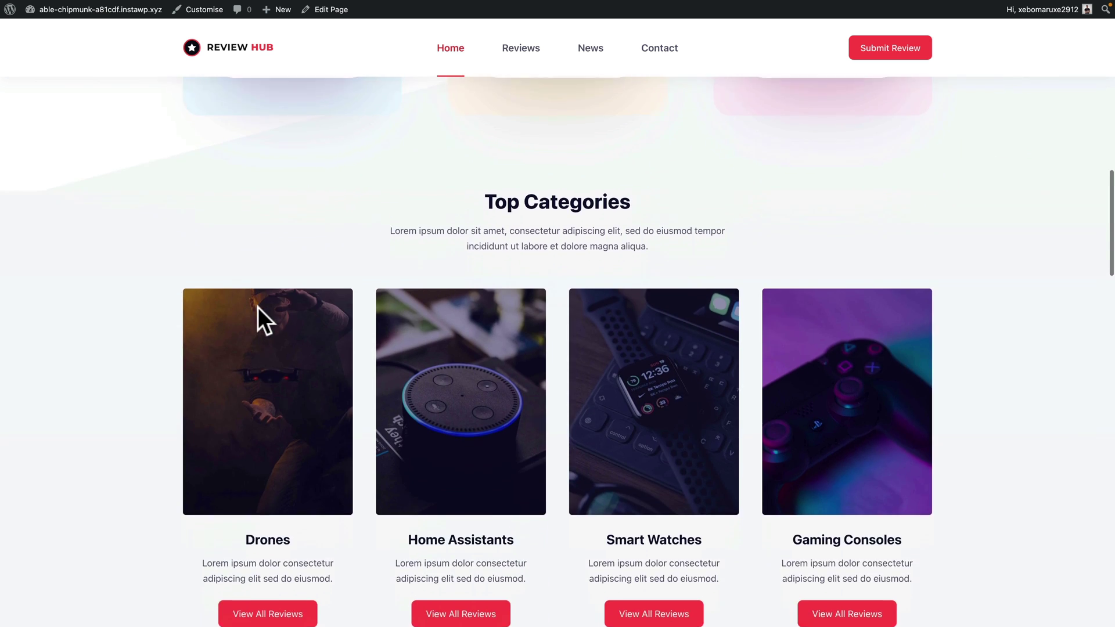
{"action": "left_click", "coordinate": [510, 47]}
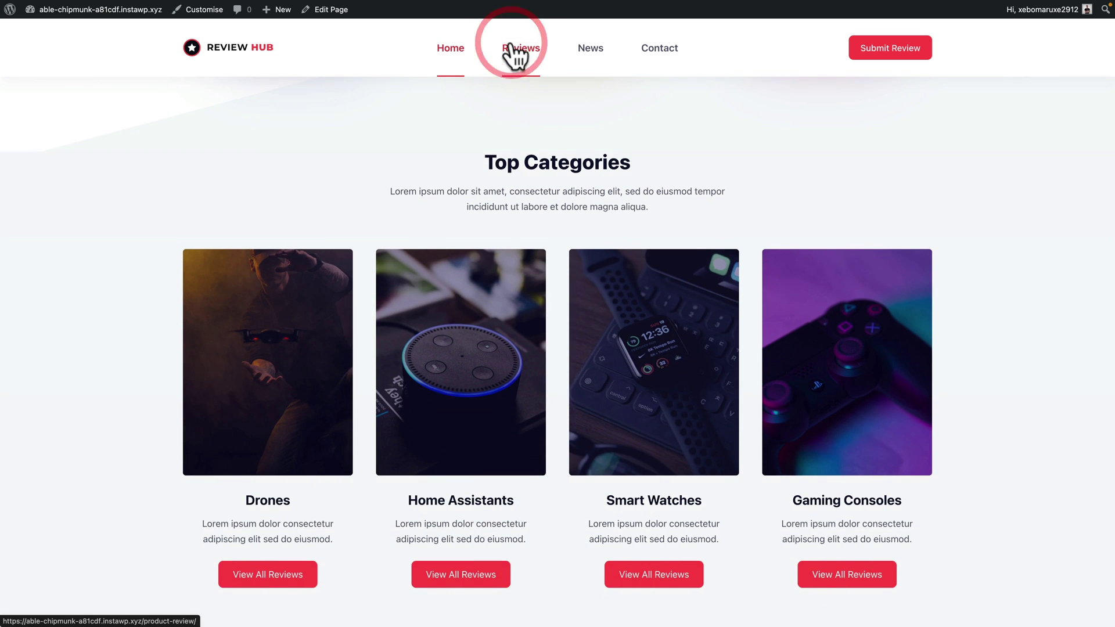
Step: Open the Malesuada Proin Libero Consequat review and scroll down through it
{"action": "scroll", "coordinate": [277, 372], "scroll_direction": "down", "scroll_amount": 4}
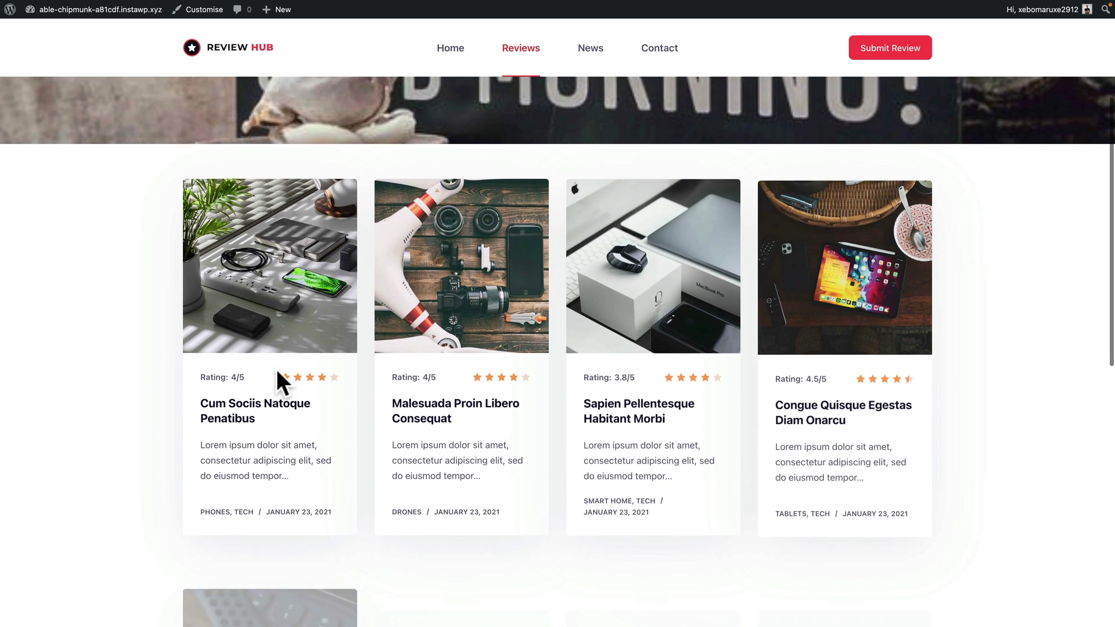
{"action": "left_click", "coordinate": [442, 307]}
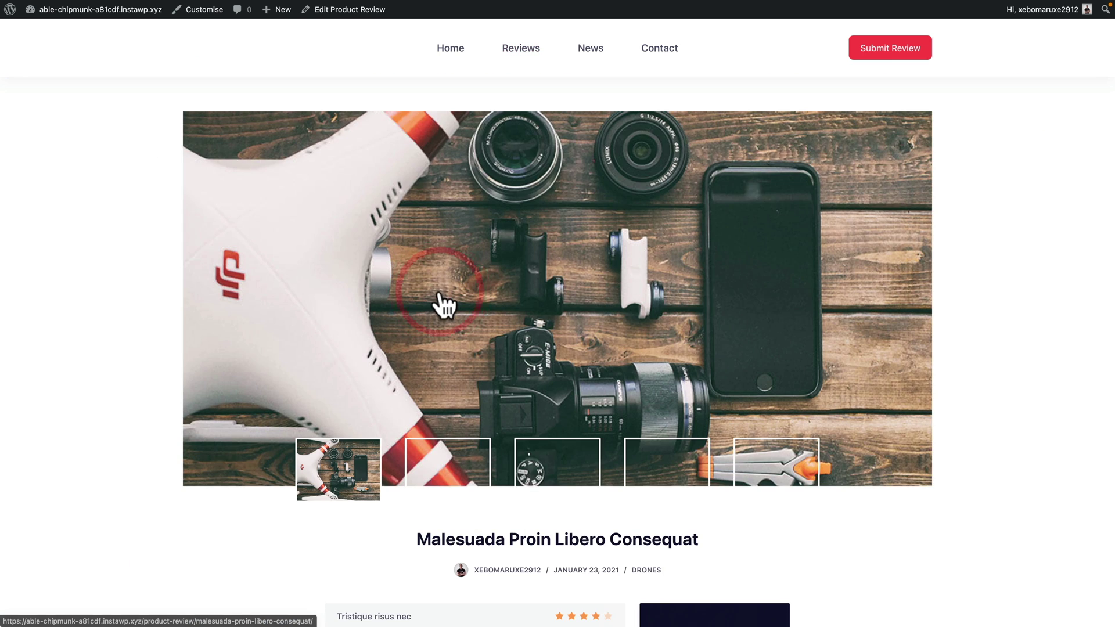
{"action": "scroll", "coordinate": [443, 305], "scroll_direction": "down", "scroll_amount": 5}
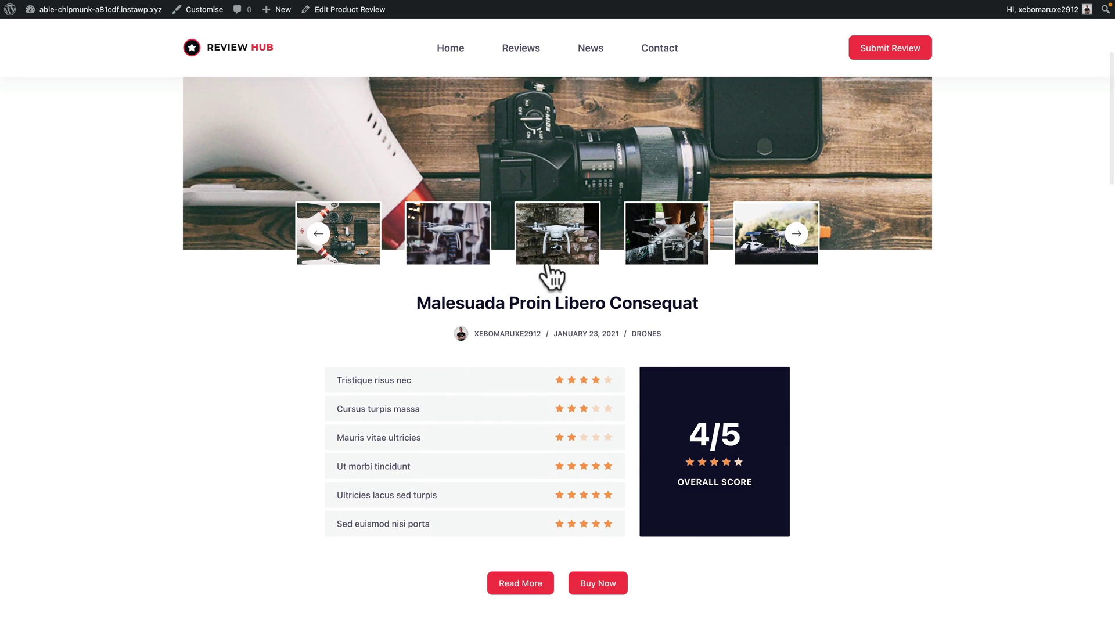
{"action": "scroll", "coordinate": [320, 360], "scroll_direction": "down", "scroll_amount": 1}
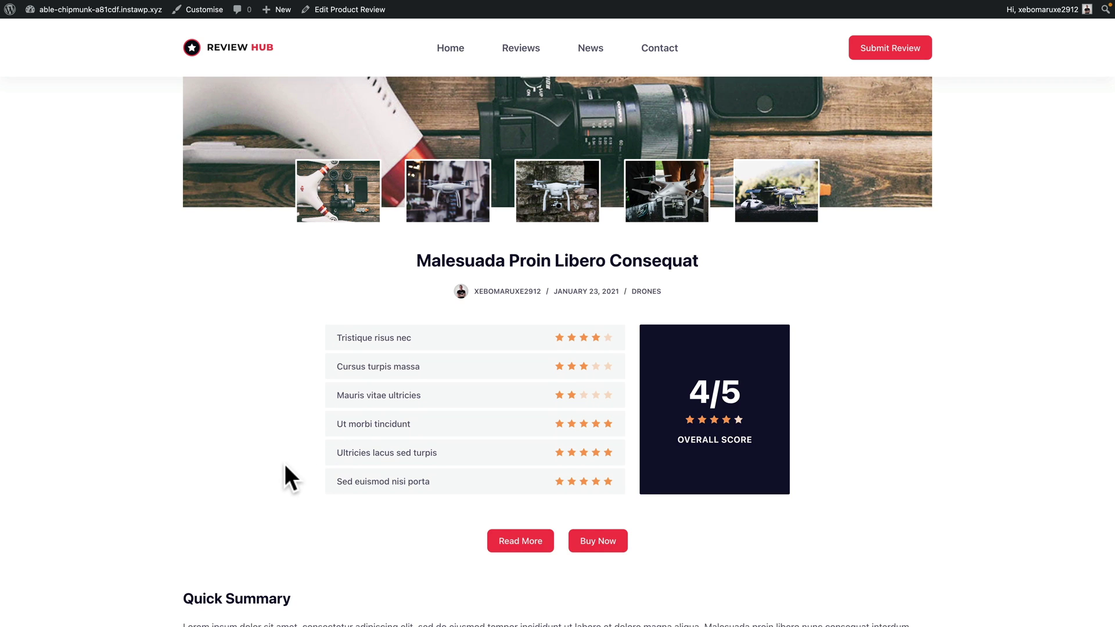
{"action": "scroll", "coordinate": [296, 465], "scroll_direction": "down", "scroll_amount": 1}
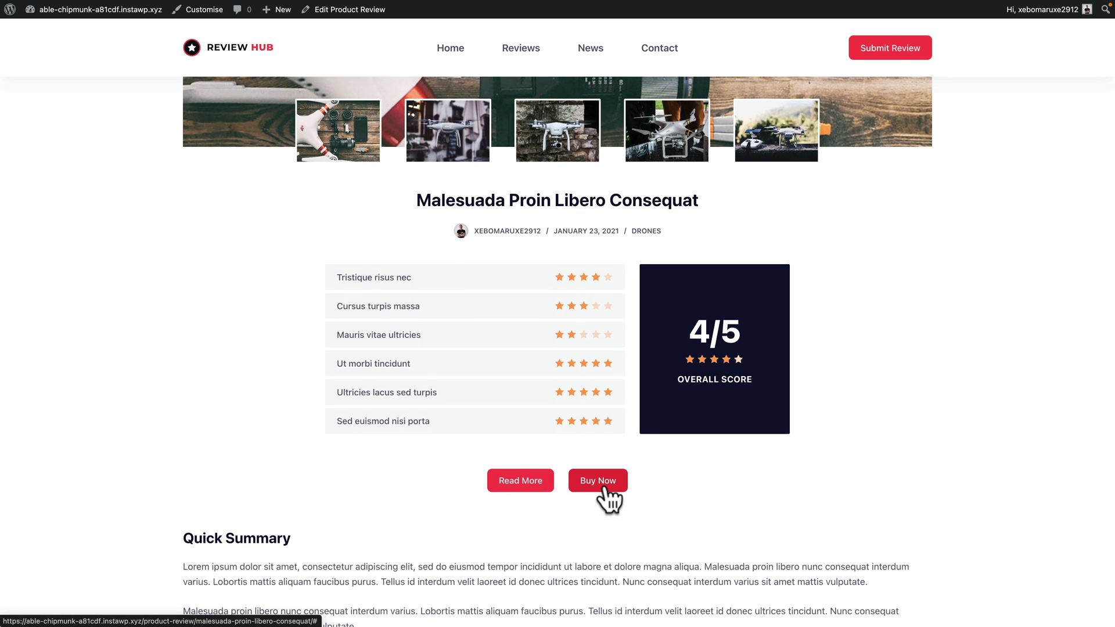
{"action": "scroll", "coordinate": [606, 485], "scroll_direction": "down", "scroll_amount": 14}
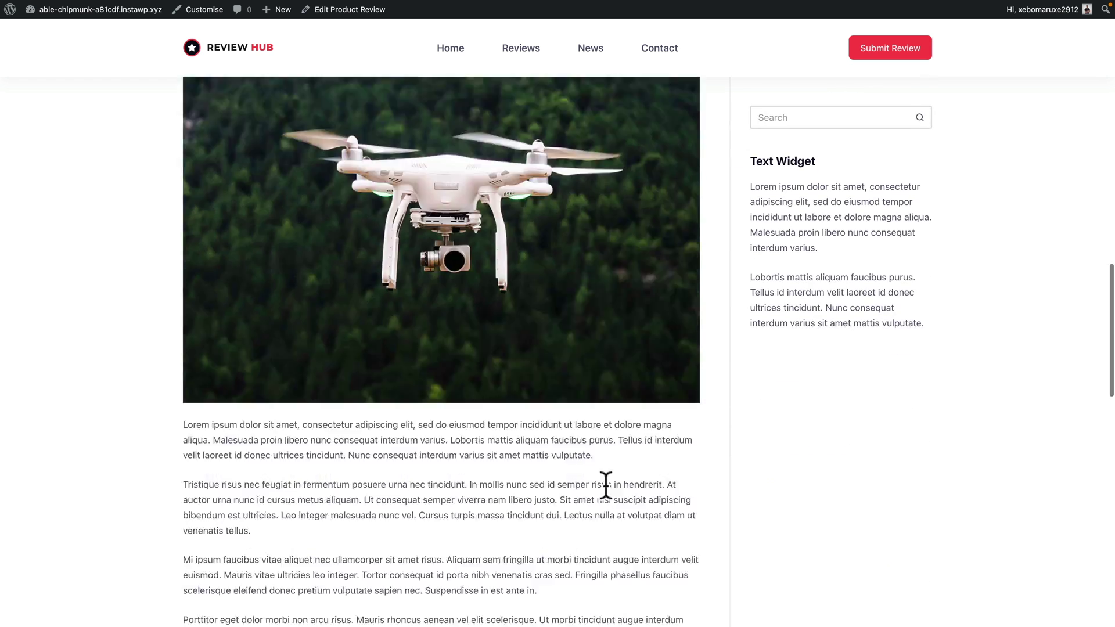
{"action": "scroll", "coordinate": [605, 484], "scroll_direction": "down", "scroll_amount": 13}
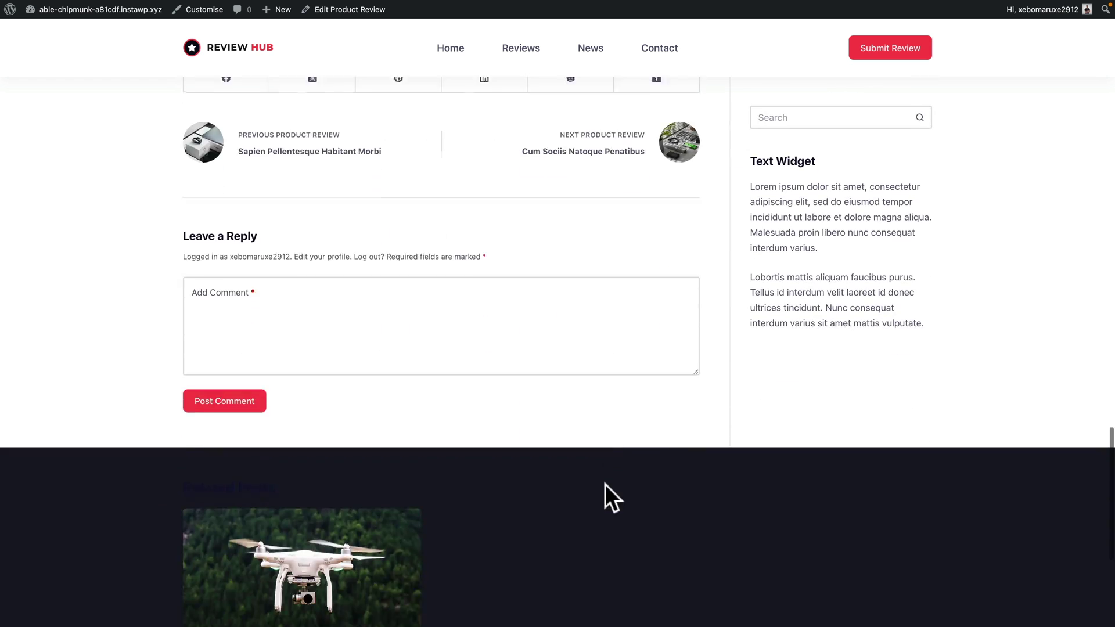
{"action": "scroll", "coordinate": [605, 484], "scroll_direction": "down", "scroll_amount": 1}
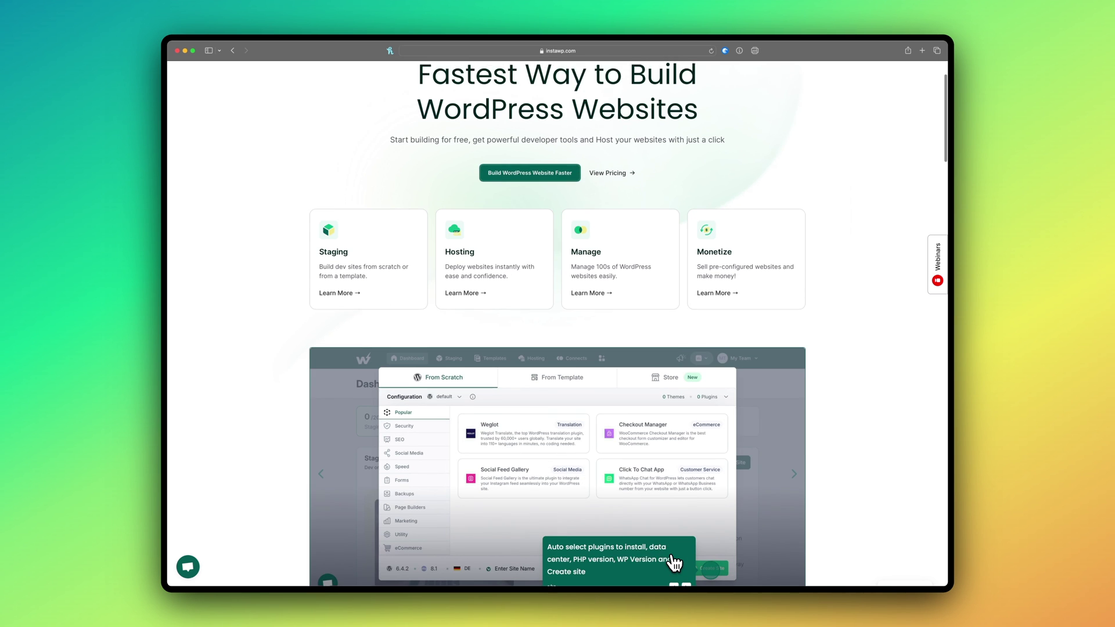
Step: Scroll down the InstaWP home page to its staging, hosting and management features
{"action": "scroll", "coordinate": [677, 563], "scroll_direction": "down", "scroll_amount": 2}
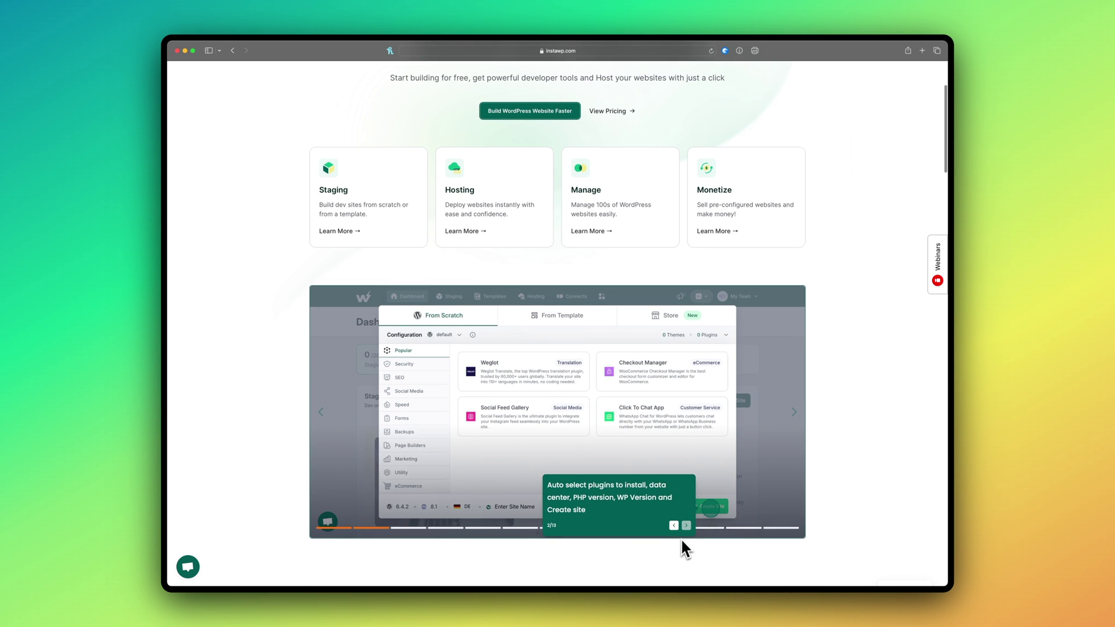
Step: Skip ahead in the site-creation demo and Magic Login to the new staging site's dashboard
{"action": "left_click", "coordinate": [686, 528]}
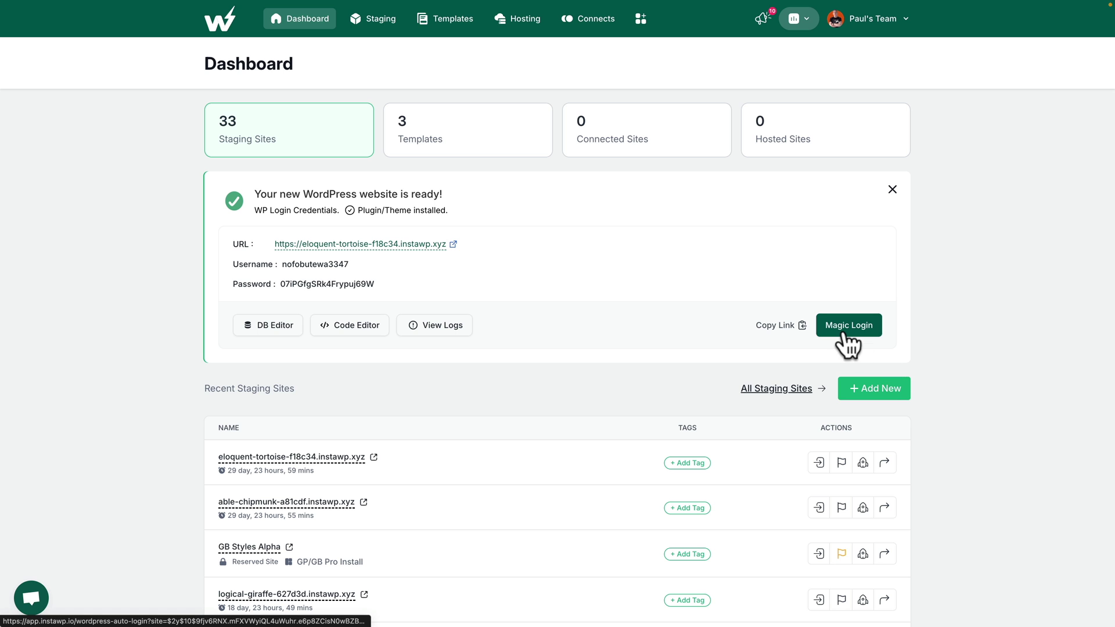
{"action": "left_click", "coordinate": [848, 325]}
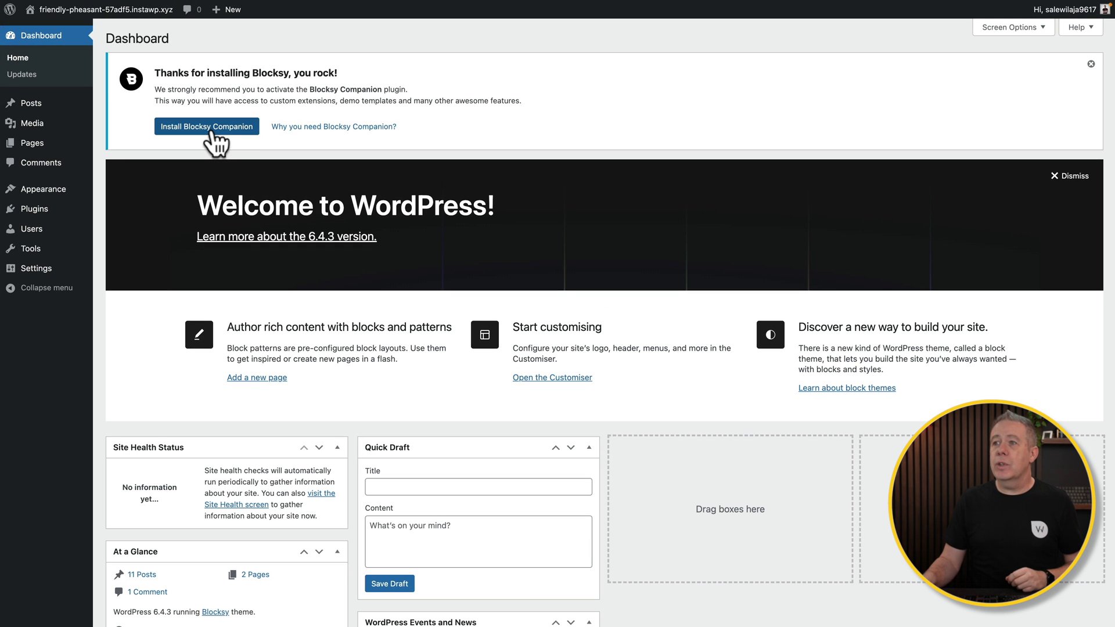
Step: Install the Blocksy Companion plugin and view the list of Blocksy extensions
{"action": "left_click", "coordinate": [212, 129]}
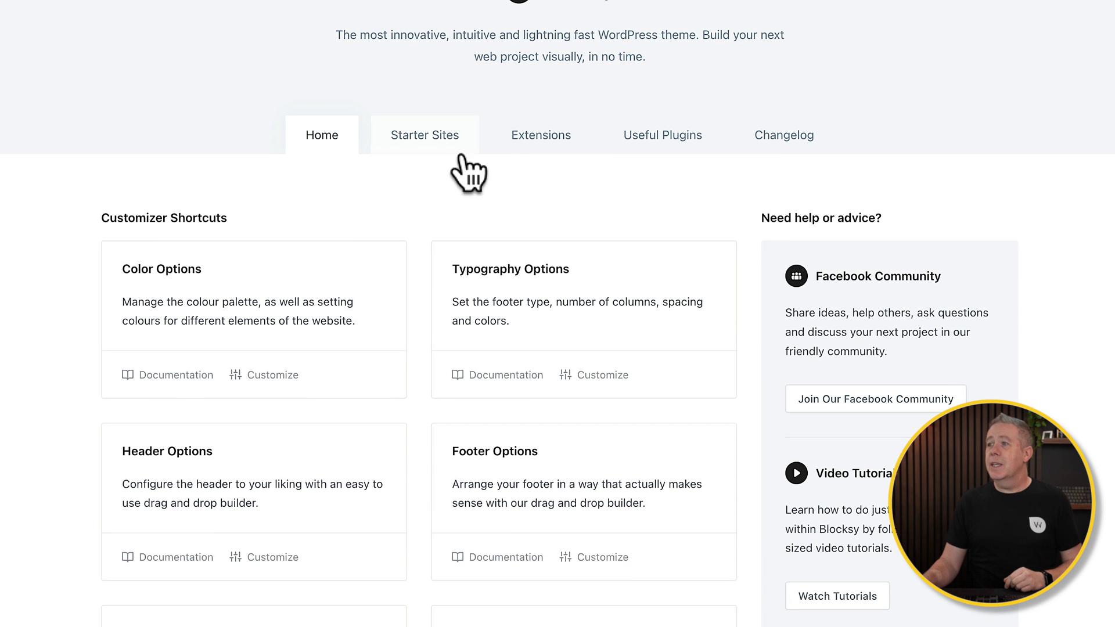
{"action": "left_click", "coordinate": [523, 139]}
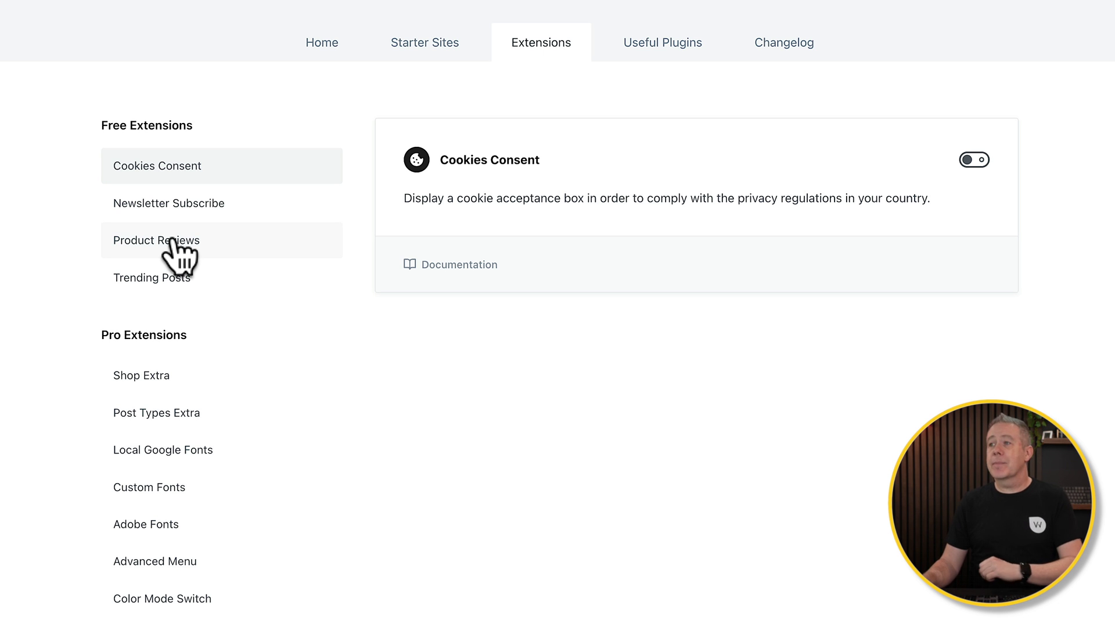
Step: Browse the Blocksy Starter Sites grid to the Product Reviews template
{"action": "left_click", "coordinate": [415, 45]}
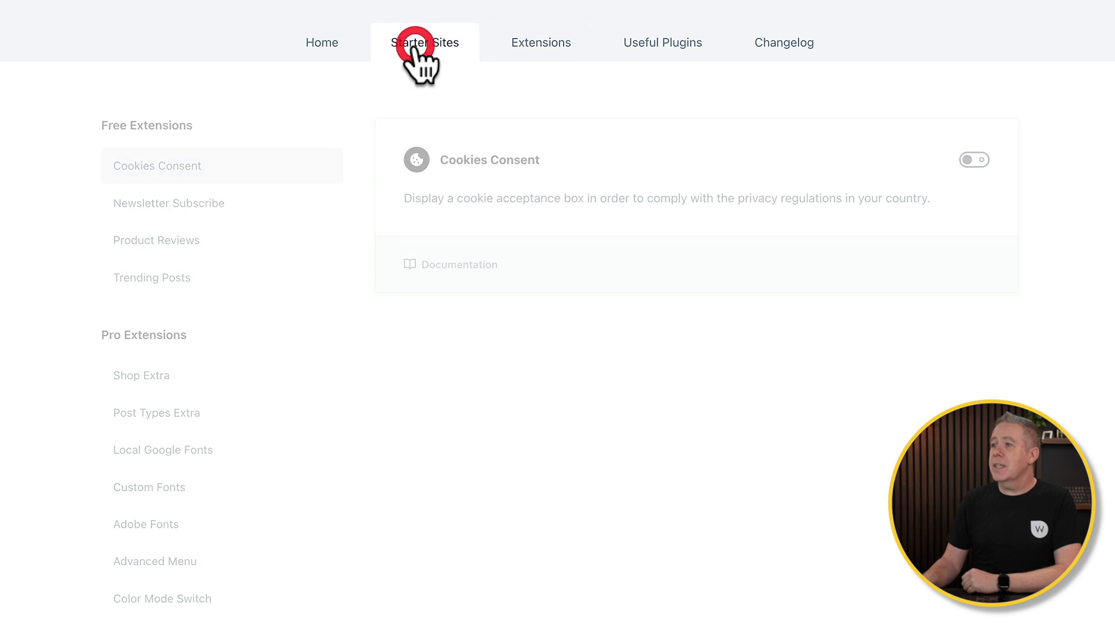
{"action": "mouse_move", "coordinate": [117, 398]}
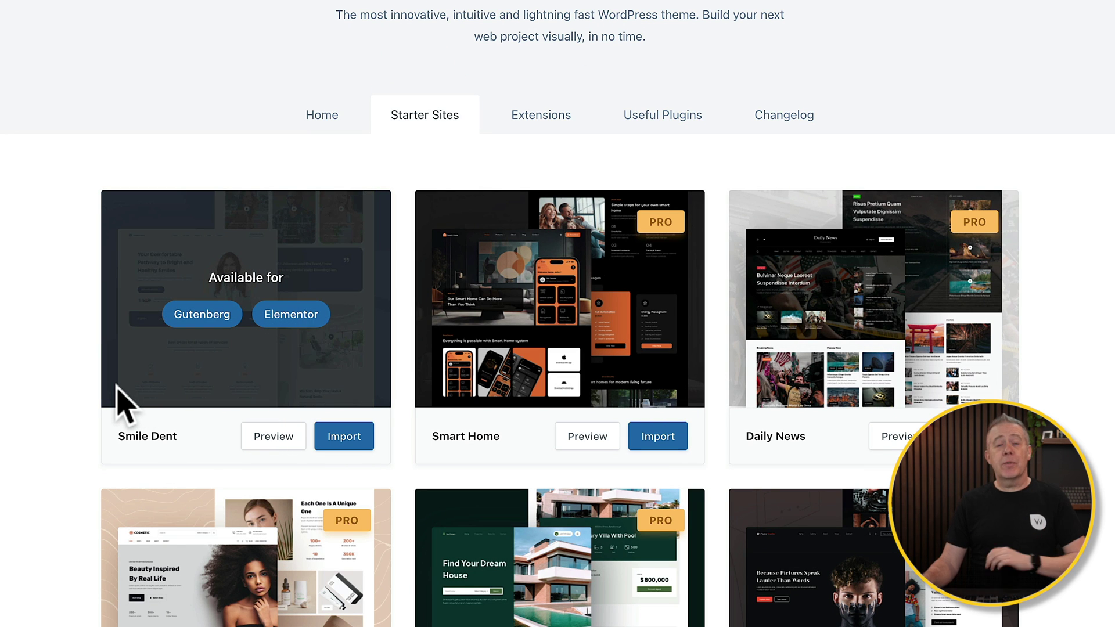
{"action": "scroll", "coordinate": [117, 399], "scroll_direction": "down", "scroll_amount": 20}
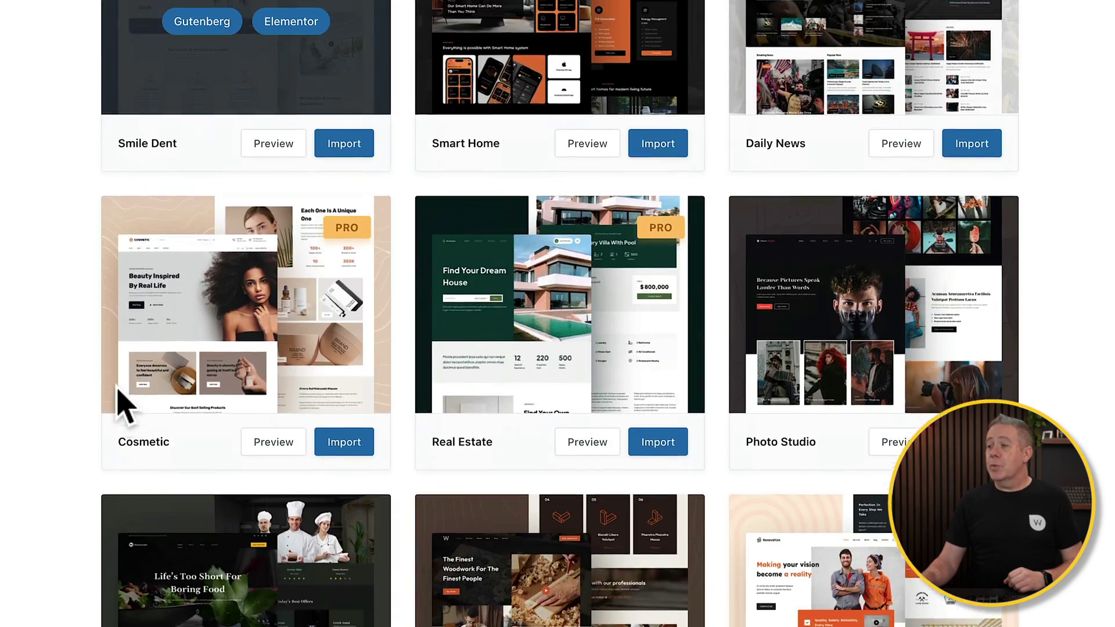
{"action": "scroll", "coordinate": [120, 401], "scroll_direction": "down", "scroll_amount": 10}
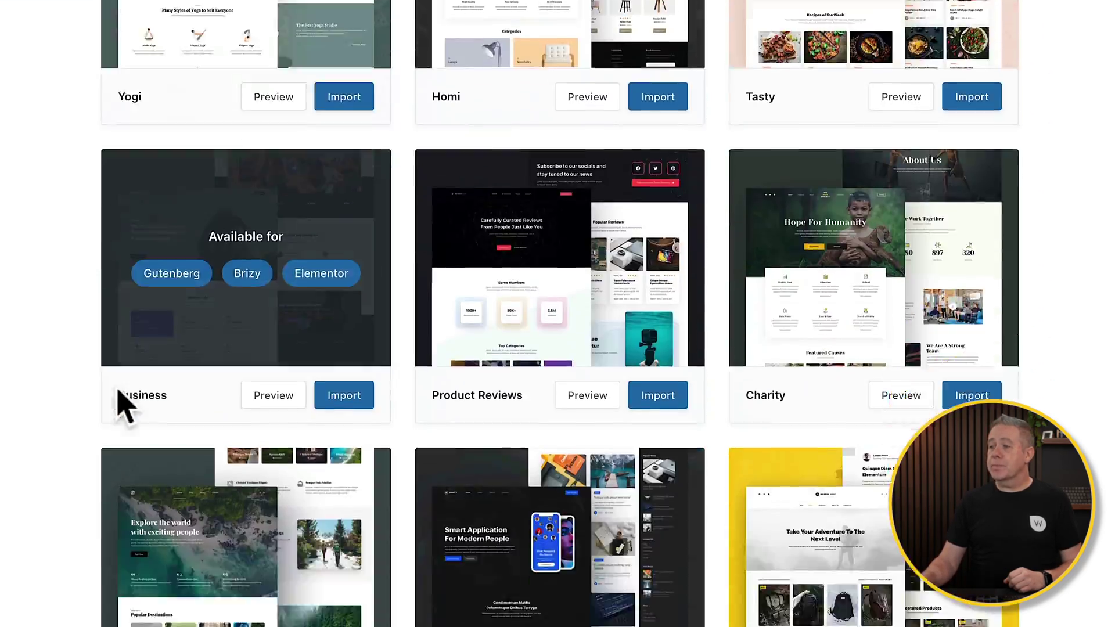
{"action": "scroll", "coordinate": [119, 400], "scroll_direction": "up", "scroll_amount": 5}
{"action": "mouse_move", "coordinate": [514, 218]}
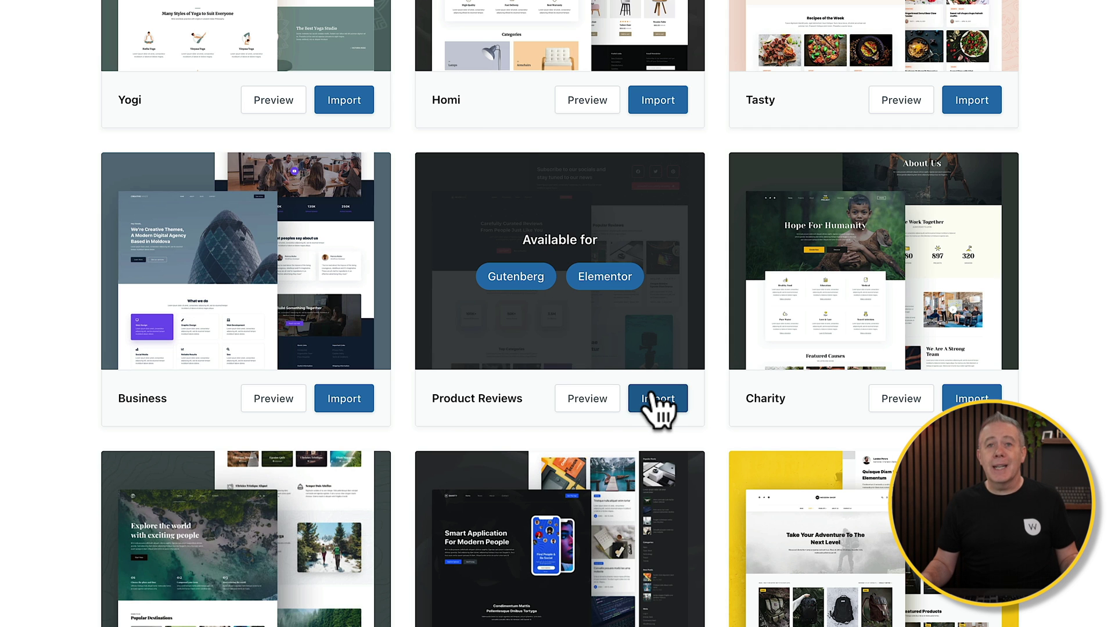
Step: Install the Product Reviews starter with a child theme, Gutenberg, and without WPForms
{"action": "left_click", "coordinate": [658, 407]}
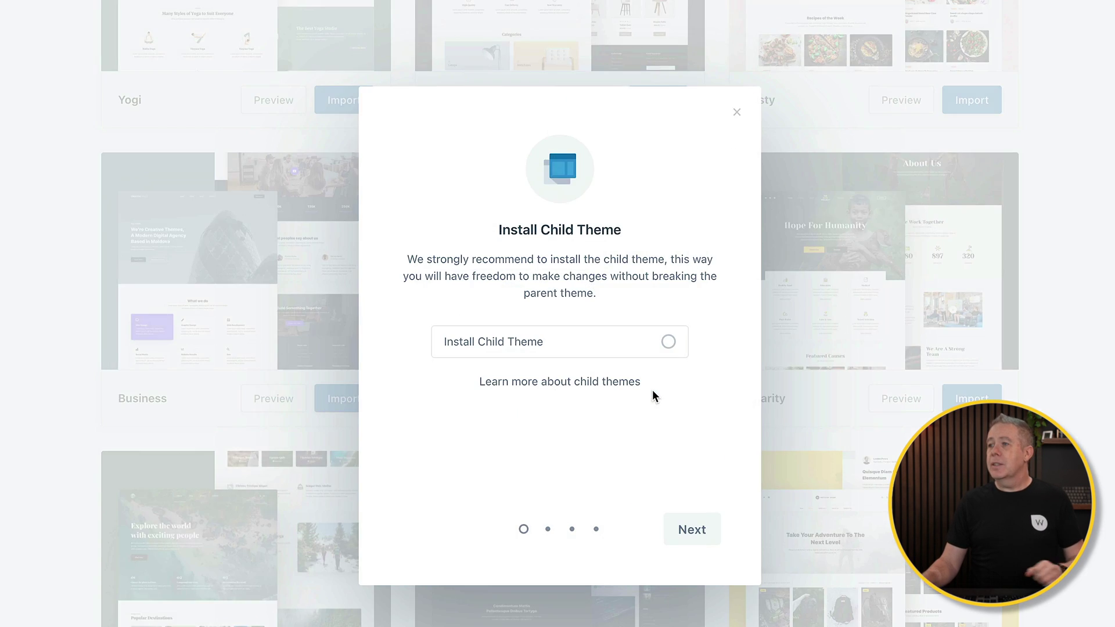
{"action": "left_click", "coordinate": [667, 344]}
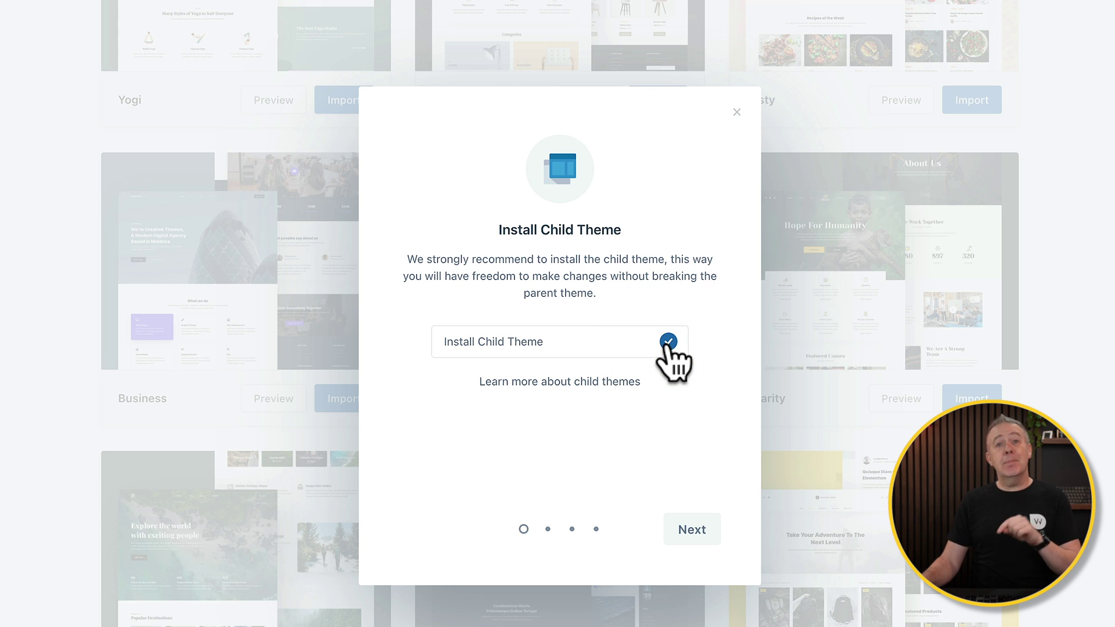
{"action": "left_click", "coordinate": [690, 530]}
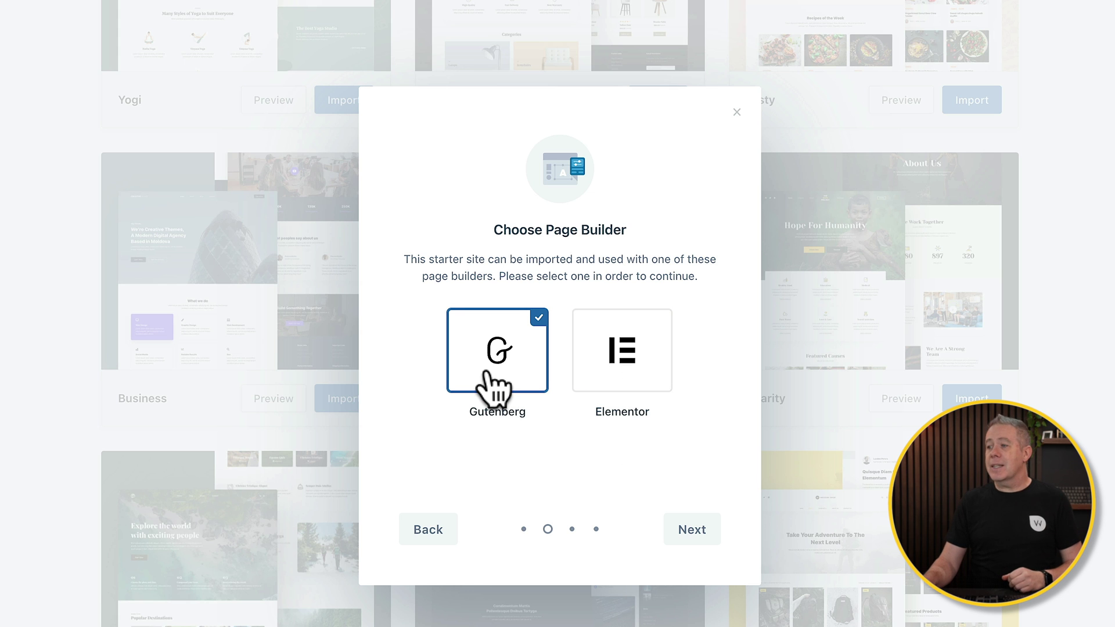
{"action": "left_click", "coordinate": [696, 531]}
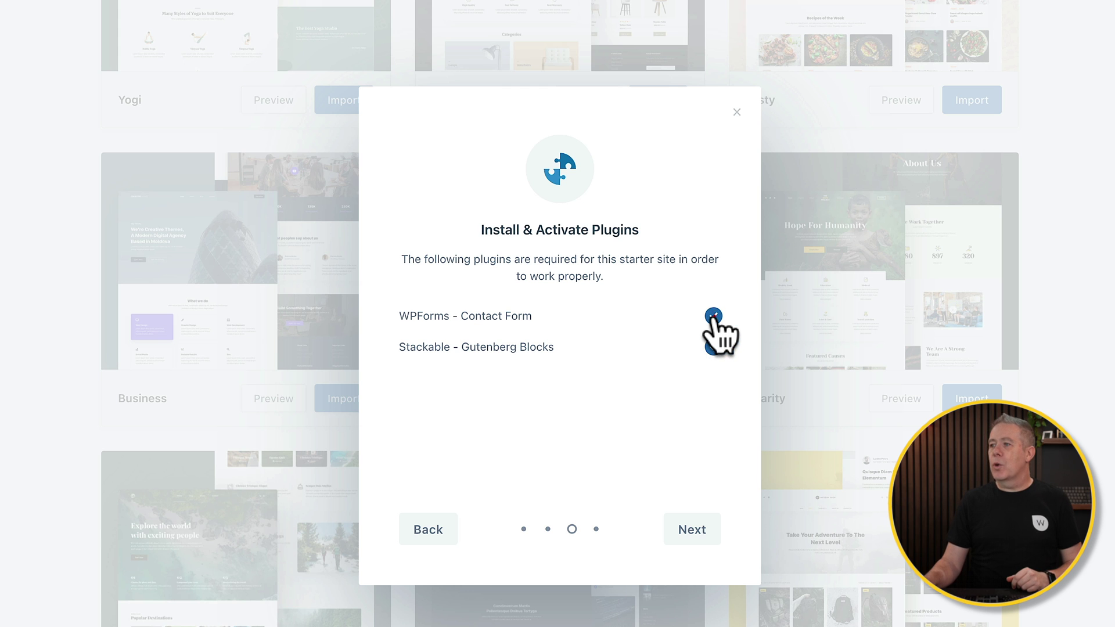
{"action": "left_click", "coordinate": [713, 315]}
{"action": "left_click", "coordinate": [694, 530]}
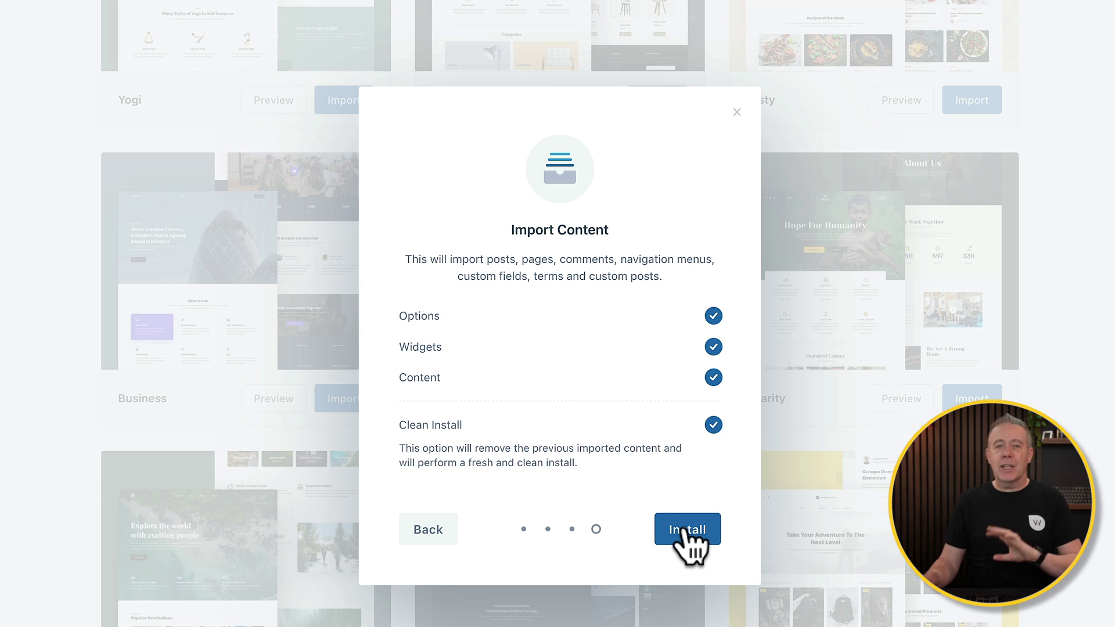
{"action": "left_click", "coordinate": [685, 531]}
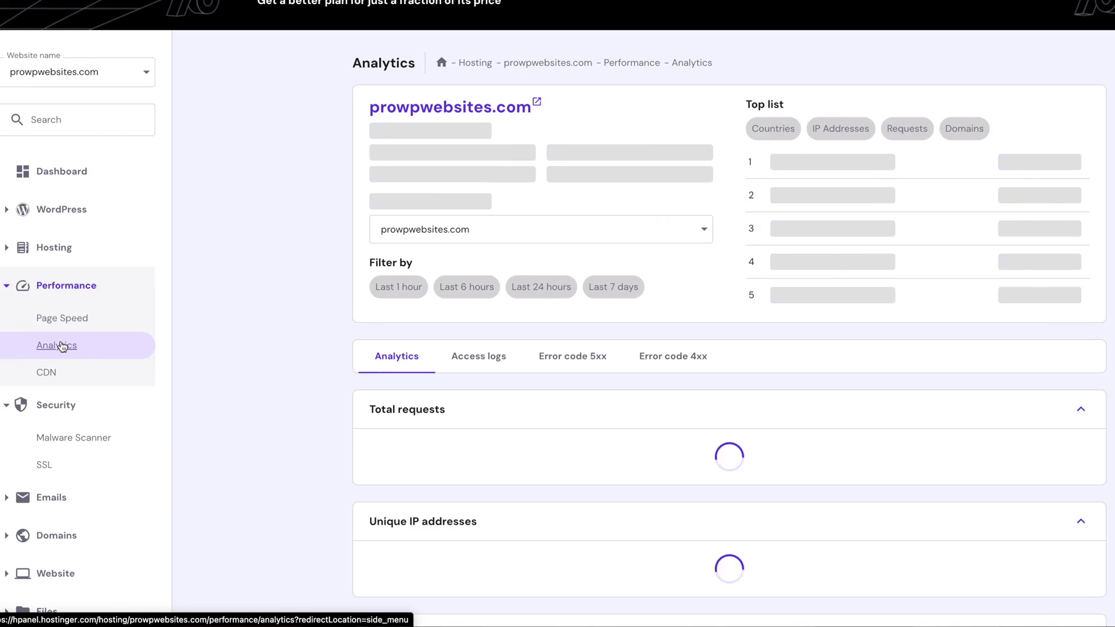
Step: Check the hPanel support chat messages, then generate a new site backup
{"action": "scroll", "coordinate": [259, 389], "scroll_direction": "down", "scroll_amount": 3}
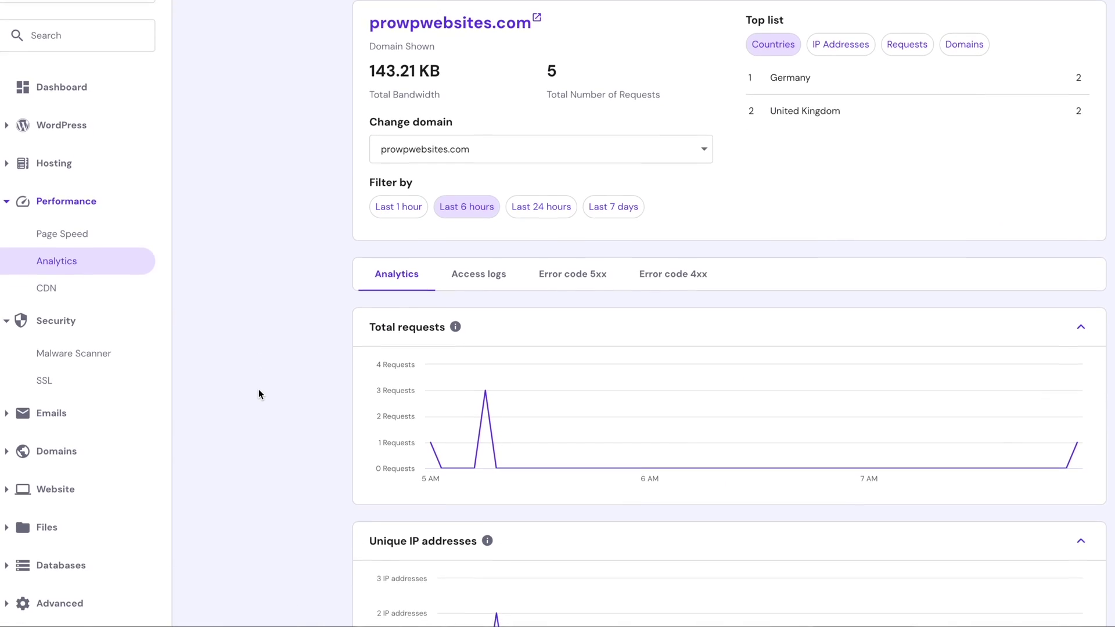
{"action": "scroll", "coordinate": [259, 389], "scroll_direction": "down", "scroll_amount": 3}
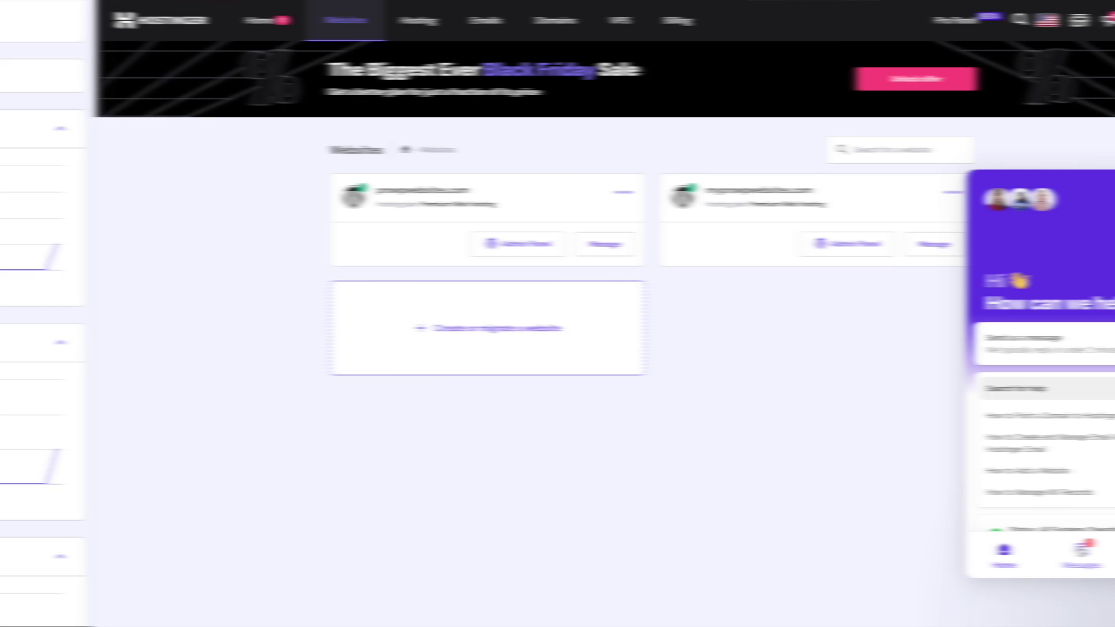
{"action": "left_click", "coordinate": [1082, 568]}
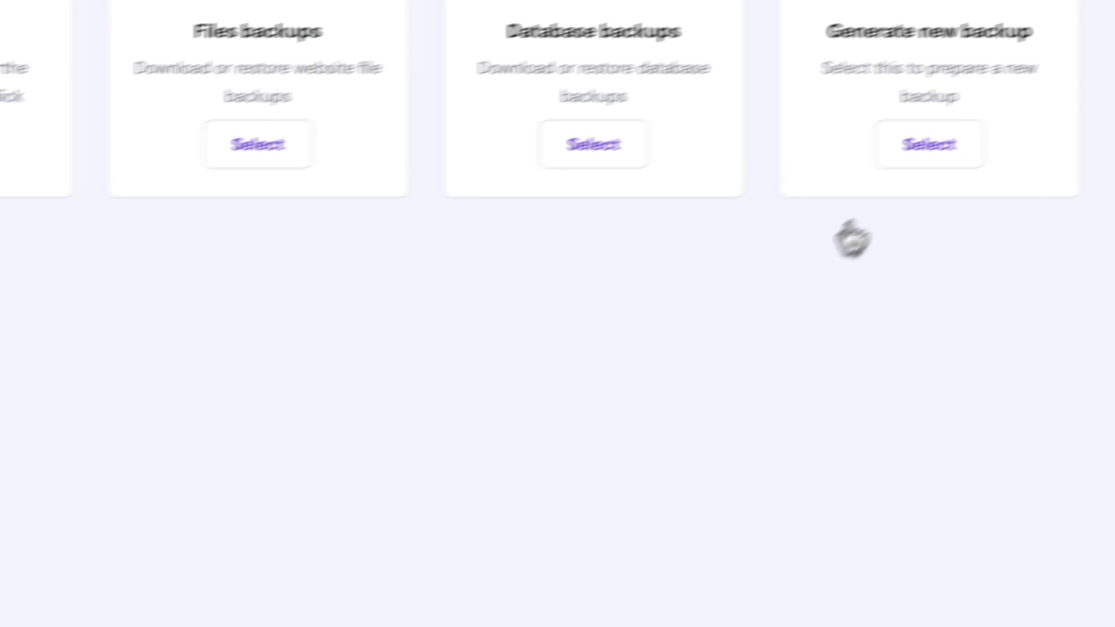
{"action": "left_click", "coordinate": [816, 181]}
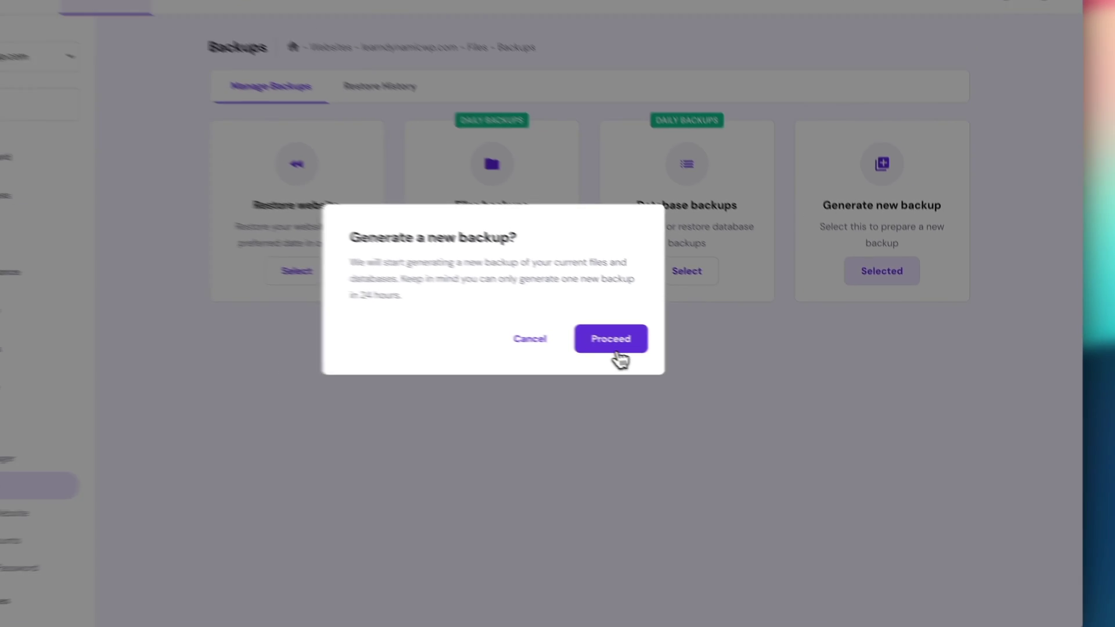
{"action": "left_click", "coordinate": [369, 288]}
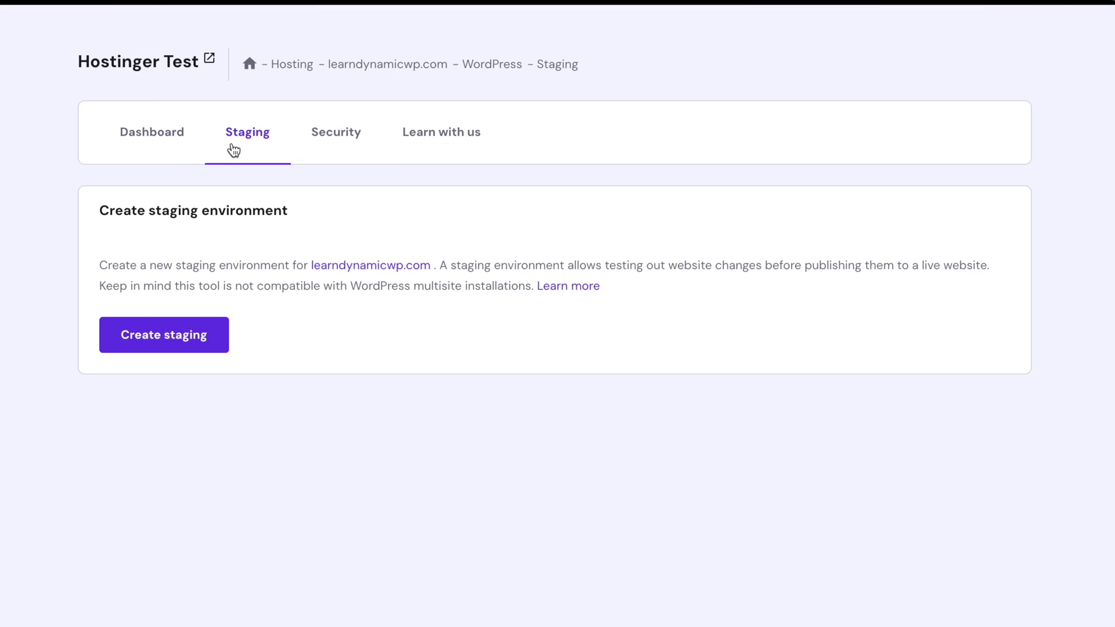
Step: Start a staging environment, then open the WordPress AI Troubleshooter for the site
{"action": "left_click", "coordinate": [164, 342]}
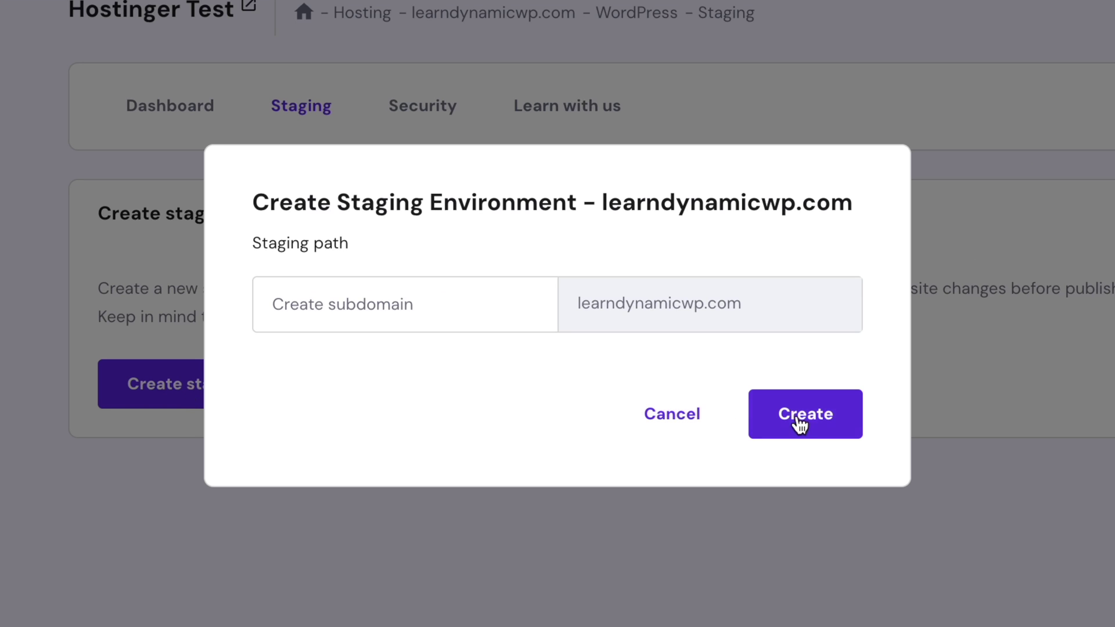
{"action": "left_click", "coordinate": [371, 279]}
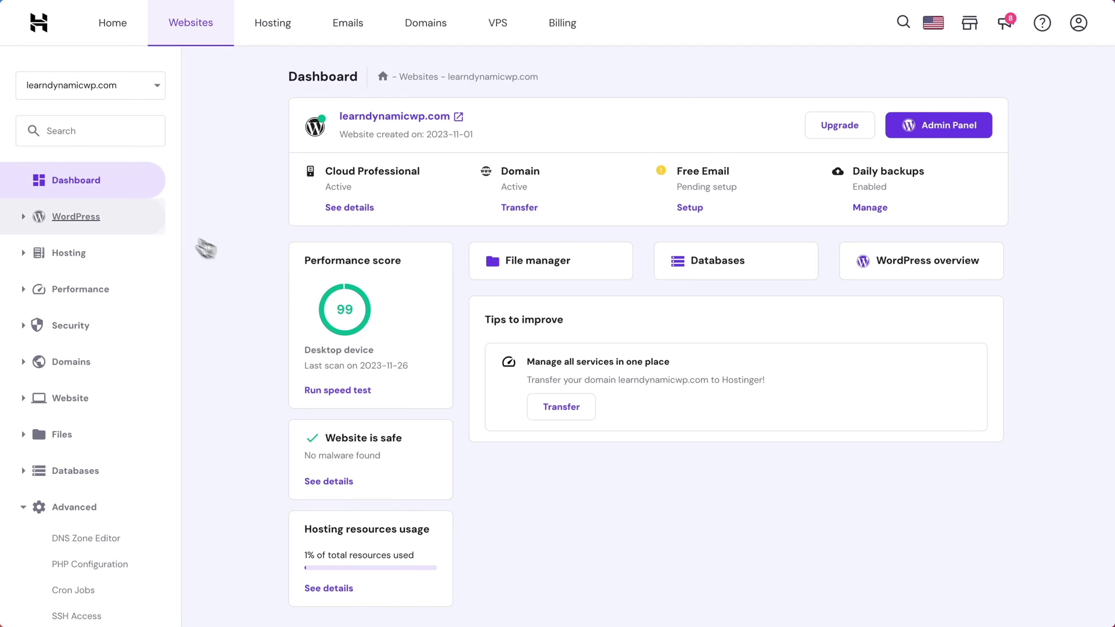
{"action": "left_click", "coordinate": [43, 224]}
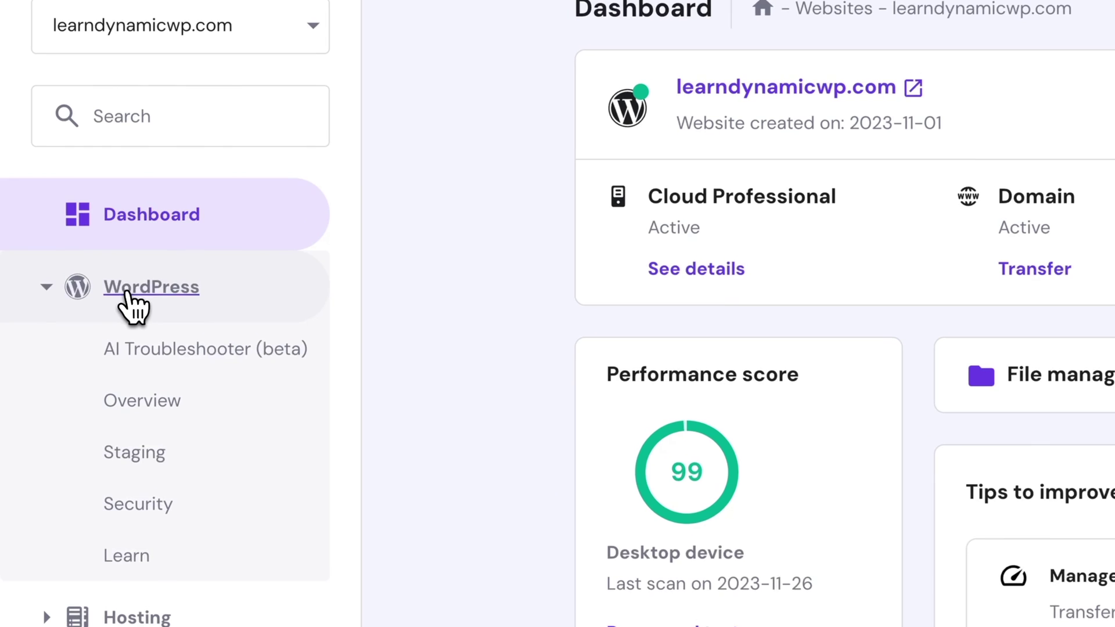
{"action": "left_click", "coordinate": [163, 347]}
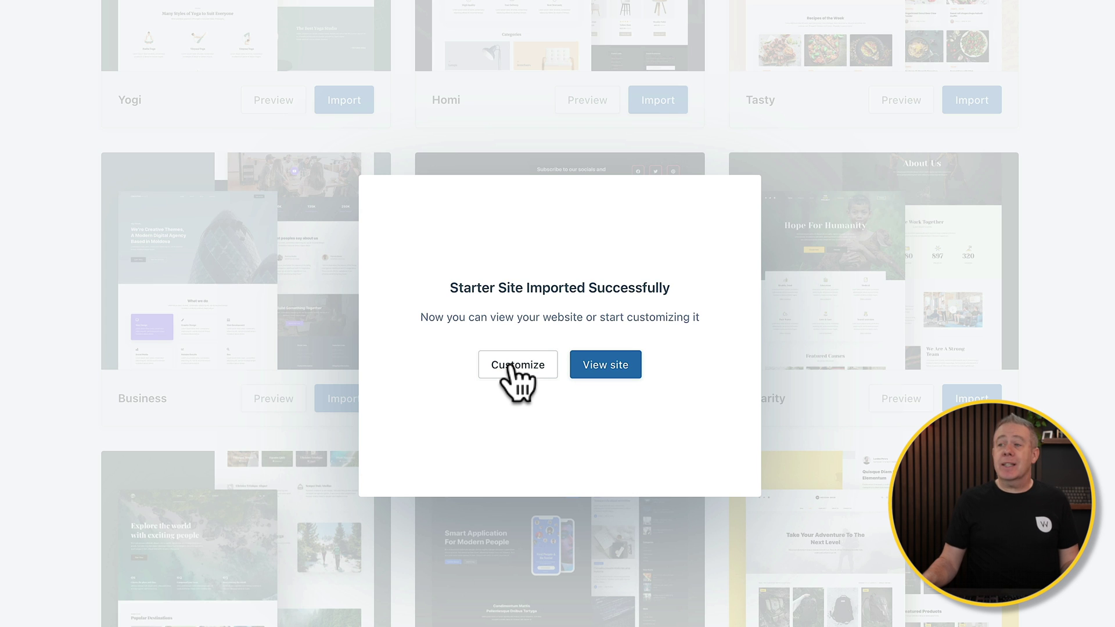
Step: Acknowledge the starter import success and view the newly imported Review Hub site
{"action": "left_click", "coordinate": [512, 365]}
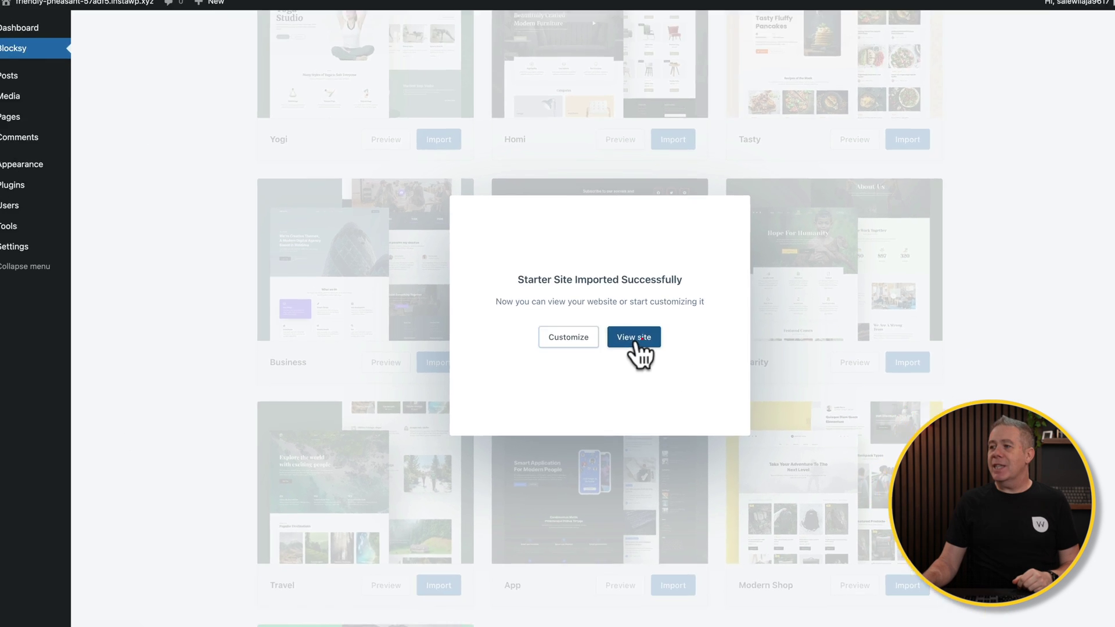
{"action": "left_click", "coordinate": [611, 360]}
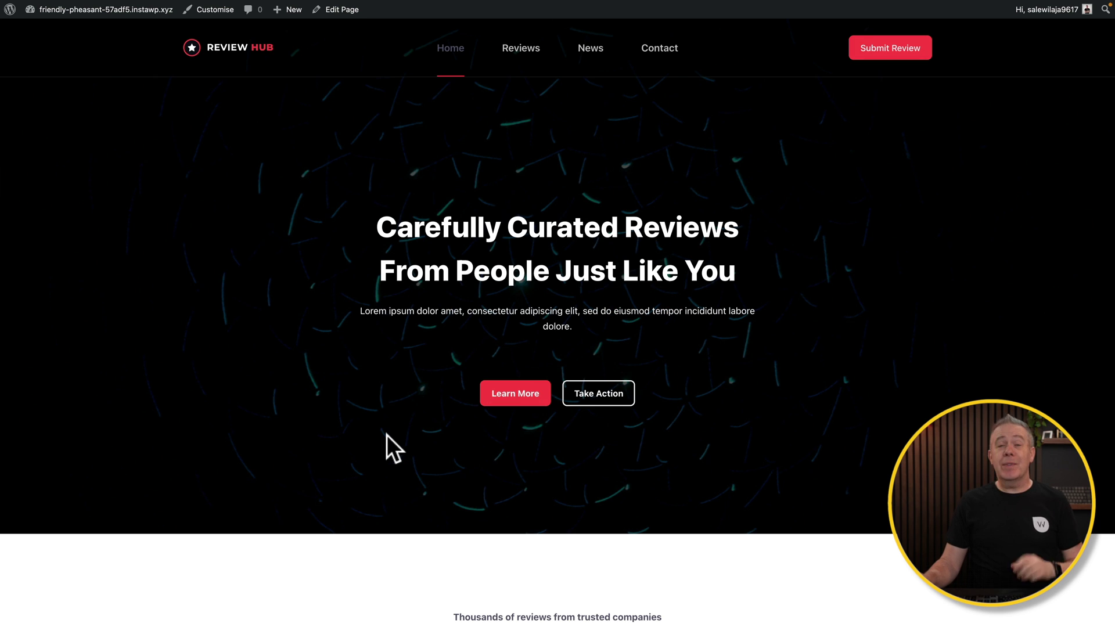
Step: Scroll down and back up through the Review Hub home page
{"action": "scroll", "coordinate": [387, 435], "scroll_direction": "down", "scroll_amount": 12}
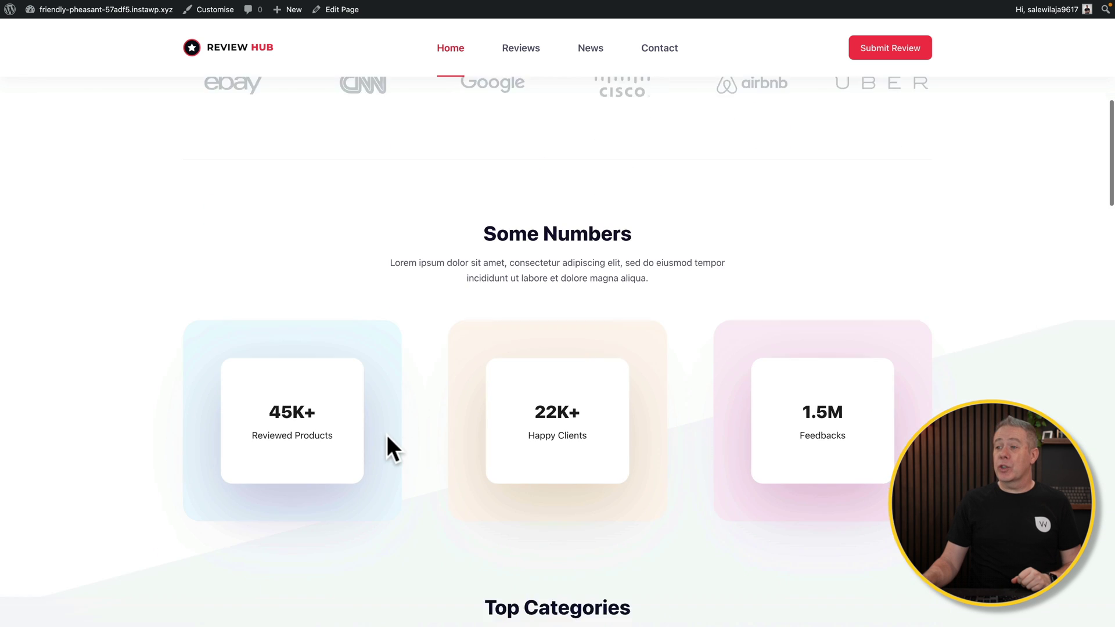
{"action": "scroll", "coordinate": [387, 436], "scroll_direction": "down", "scroll_amount": 12}
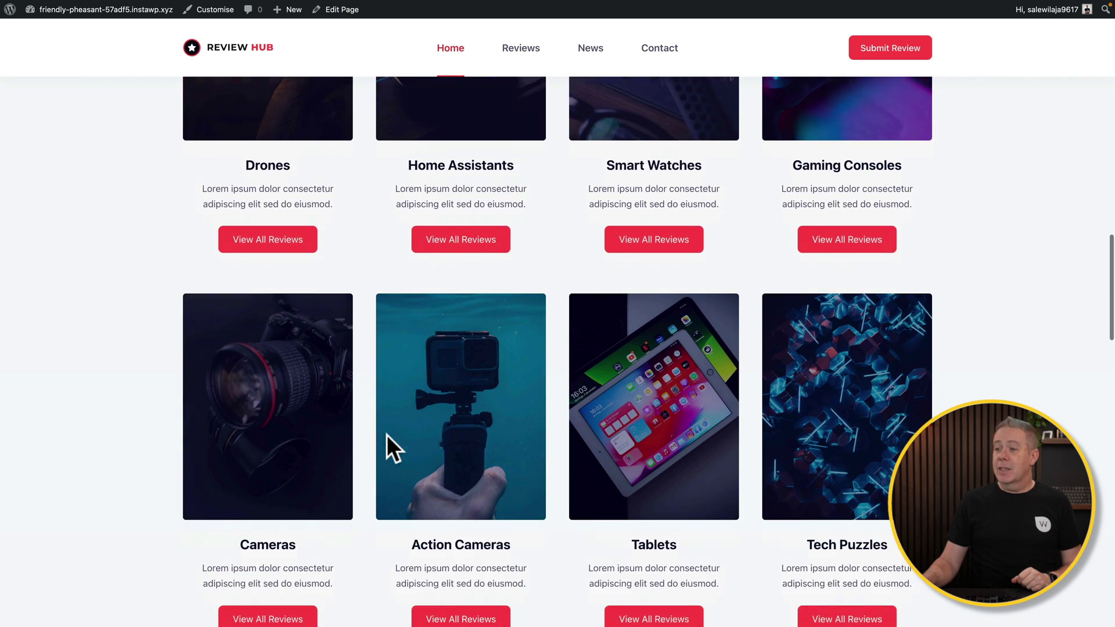
{"action": "scroll", "coordinate": [387, 435], "scroll_direction": "down", "scroll_amount": 5}
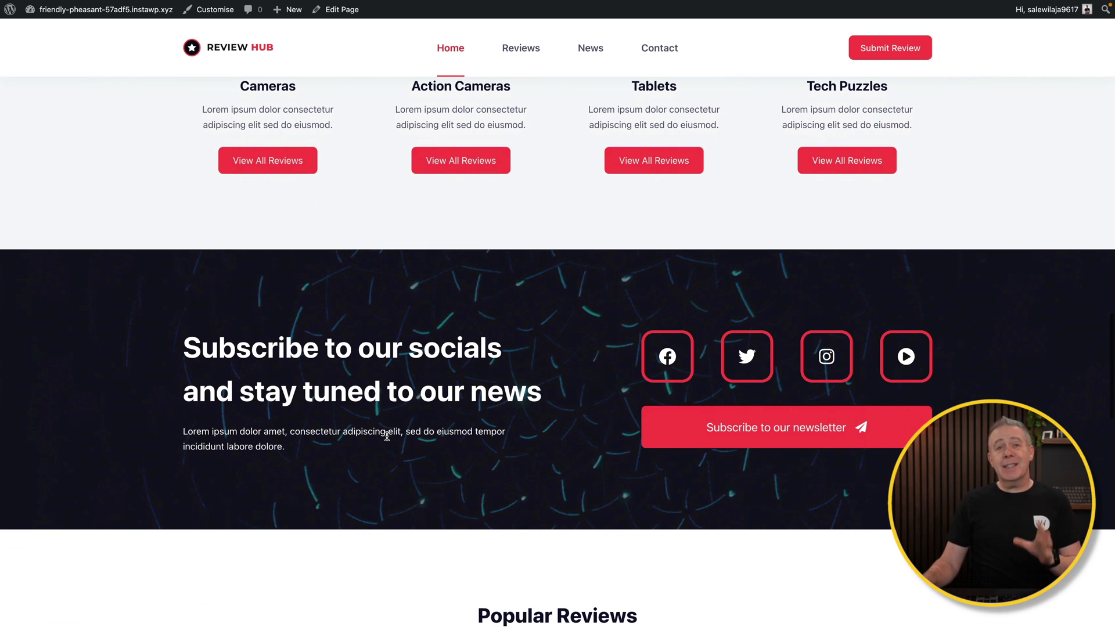
{"action": "scroll", "coordinate": [387, 435], "scroll_direction": "up", "scroll_amount": 12}
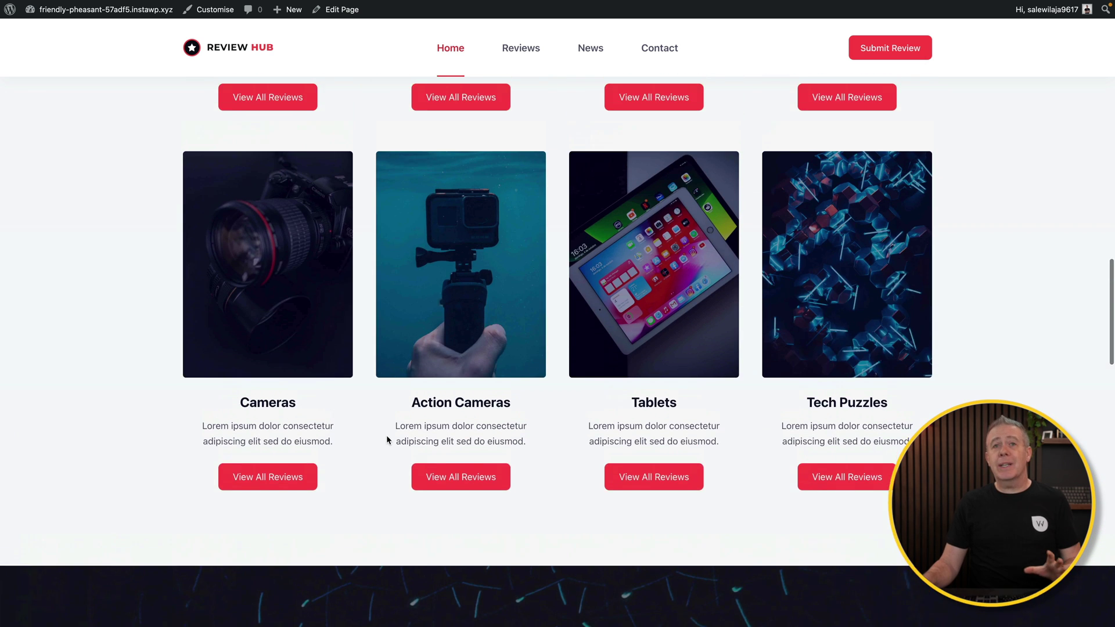
{"action": "scroll", "coordinate": [387, 436], "scroll_direction": "up", "scroll_amount": 12}
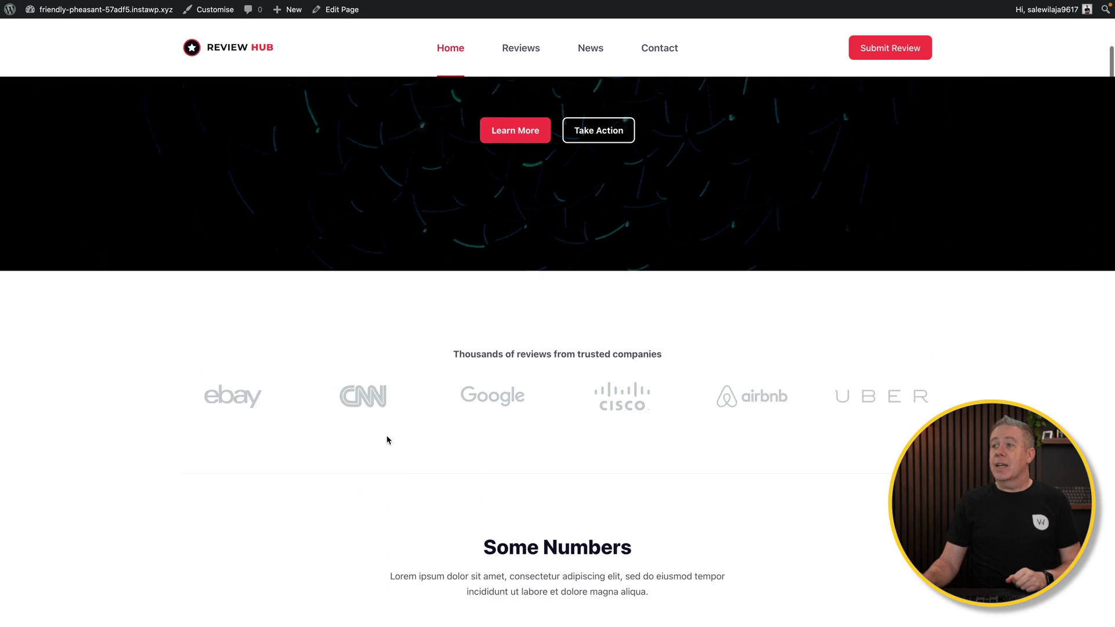
{"action": "scroll", "coordinate": [387, 440], "scroll_direction": "up", "scroll_amount": 2}
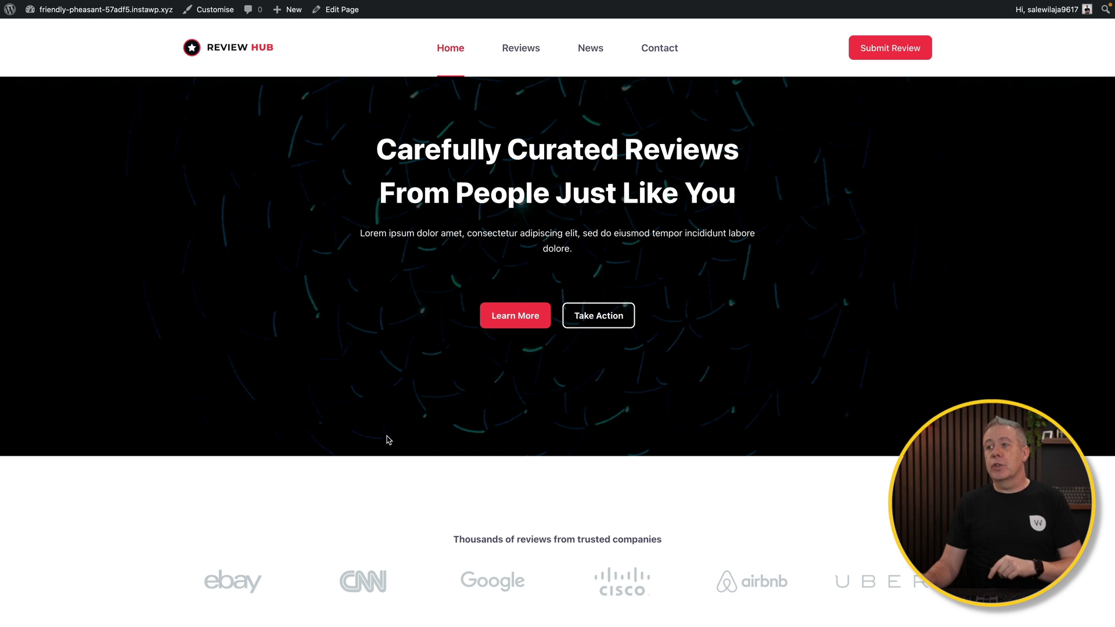
{"action": "scroll", "coordinate": [388, 441], "scroll_direction": "up", "scroll_amount": 3}
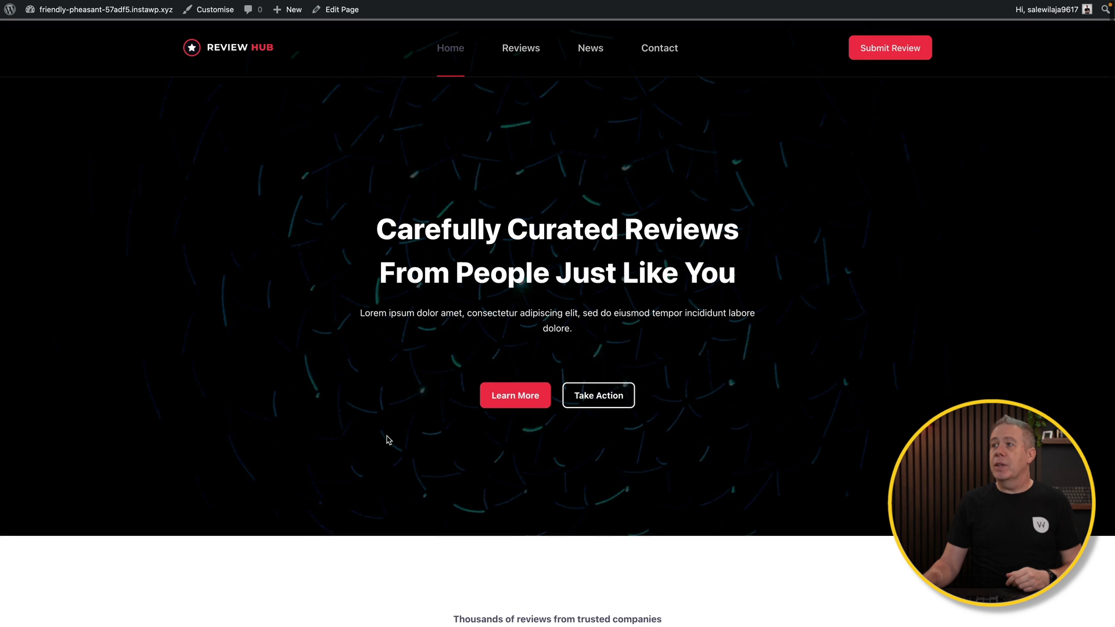
Step: Open the smartwatch review from Reviews, look over its 4.7/5 score, then edit it
{"action": "left_click", "coordinate": [533, 46]}
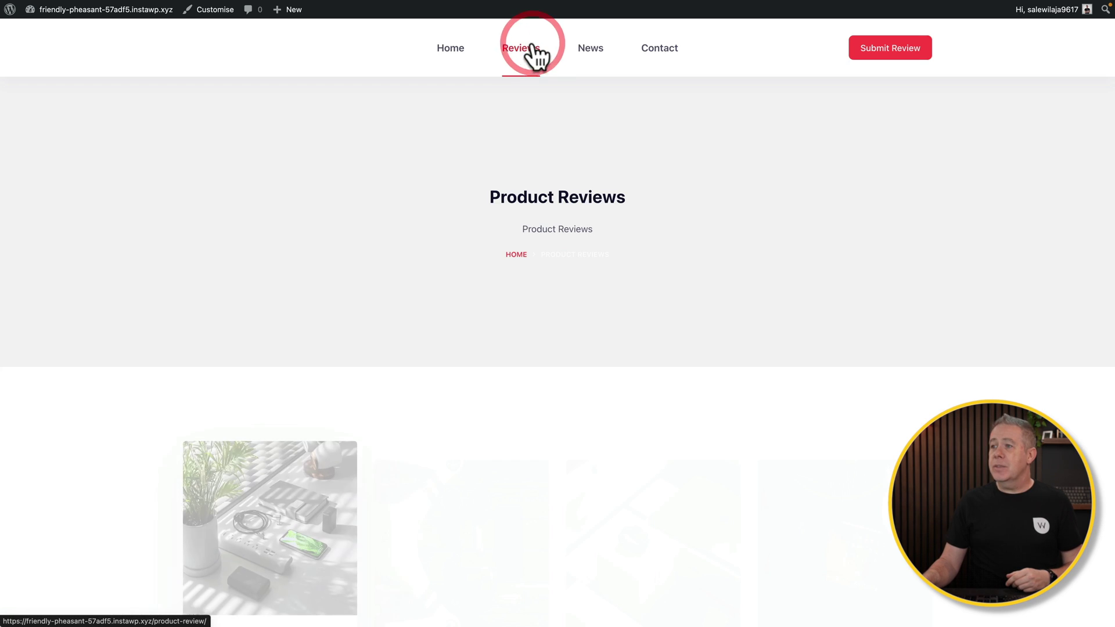
{"action": "scroll", "coordinate": [447, 446], "scroll_direction": "down", "scroll_amount": 6}
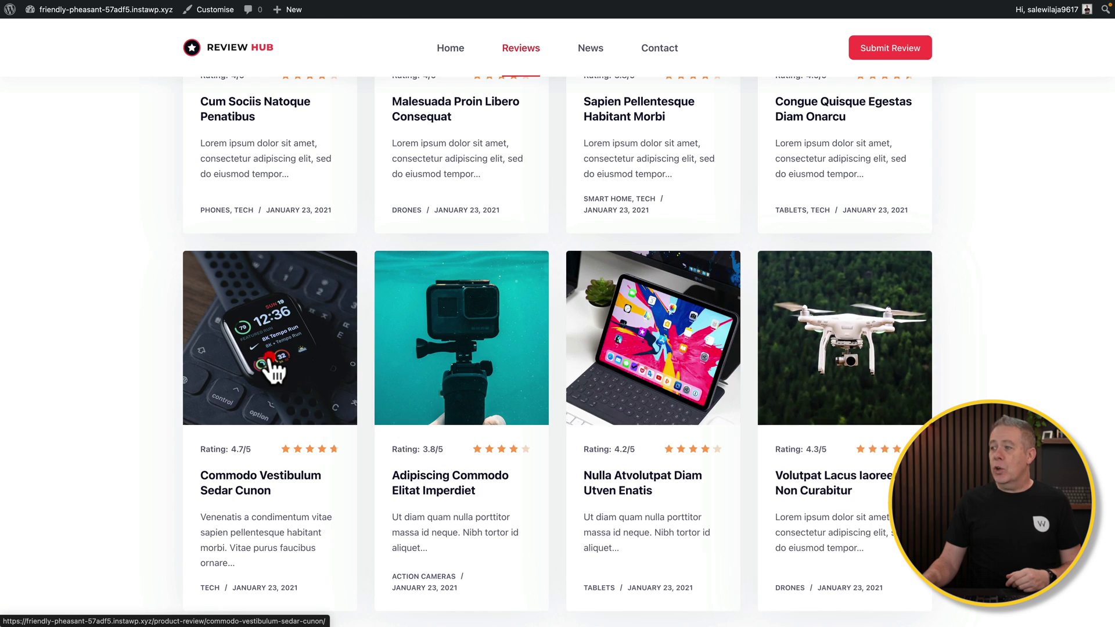
{"action": "left_click", "coordinate": [270, 366]}
{"action": "scroll", "coordinate": [269, 361], "scroll_direction": "down", "scroll_amount": 3}
{"action": "scroll", "coordinate": [273, 372], "scroll_direction": "down", "scroll_amount": 7}
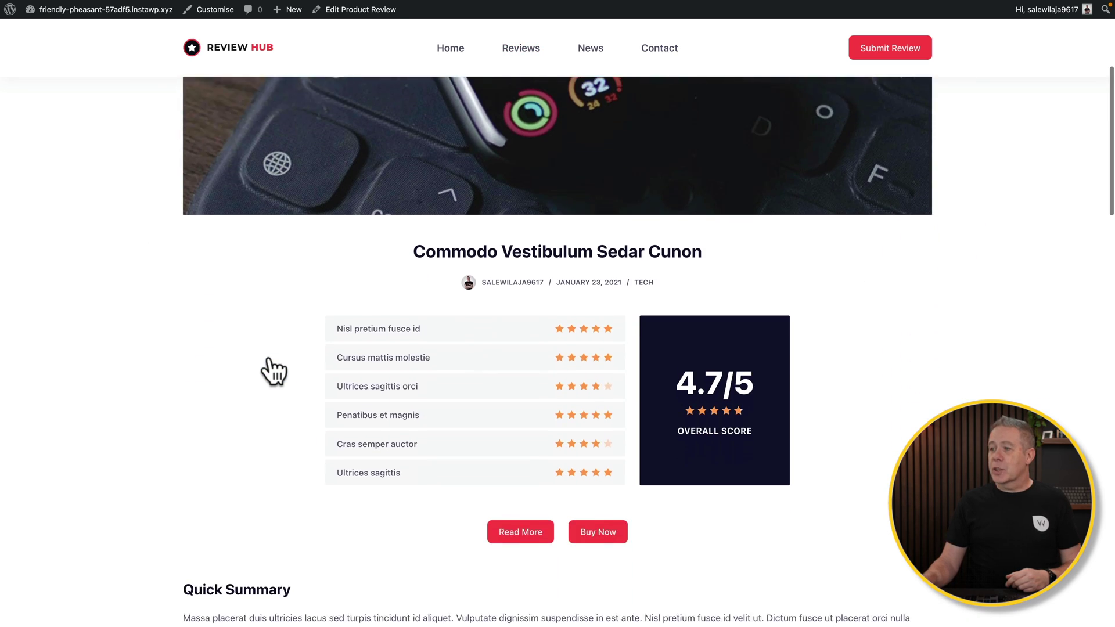
{"action": "scroll", "coordinate": [273, 372], "scroll_direction": "down", "scroll_amount": 8}
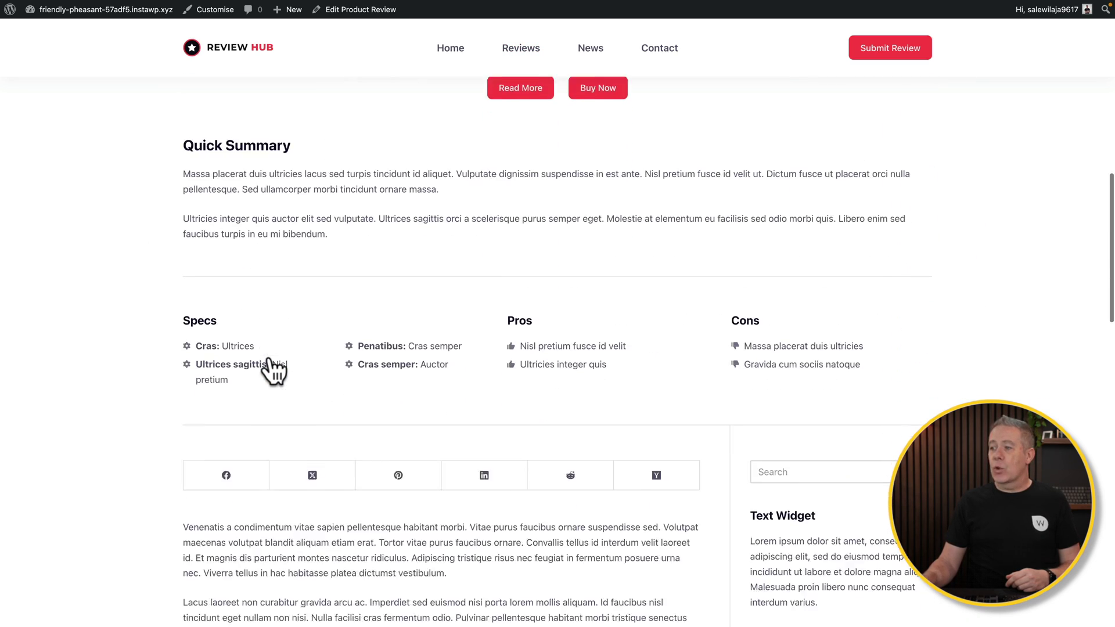
{"action": "scroll", "coordinate": [273, 372], "scroll_direction": "down", "scroll_amount": 7}
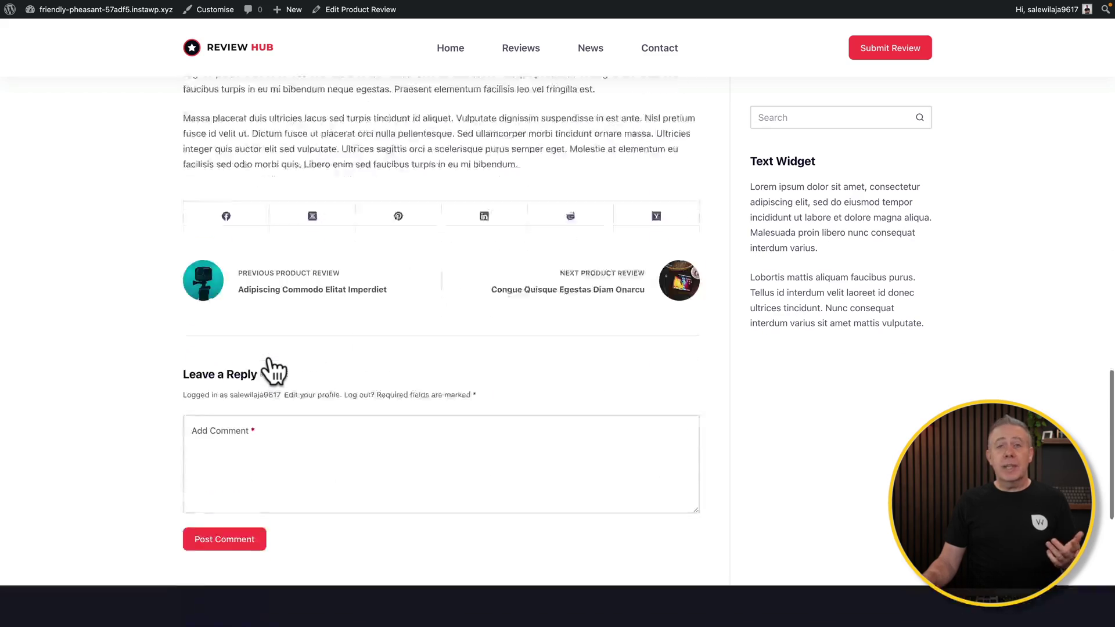
{"action": "scroll", "coordinate": [273, 372], "scroll_direction": "up", "scroll_amount": 15}
{"action": "scroll", "coordinate": [273, 372], "scroll_direction": "up", "scroll_amount": 7}
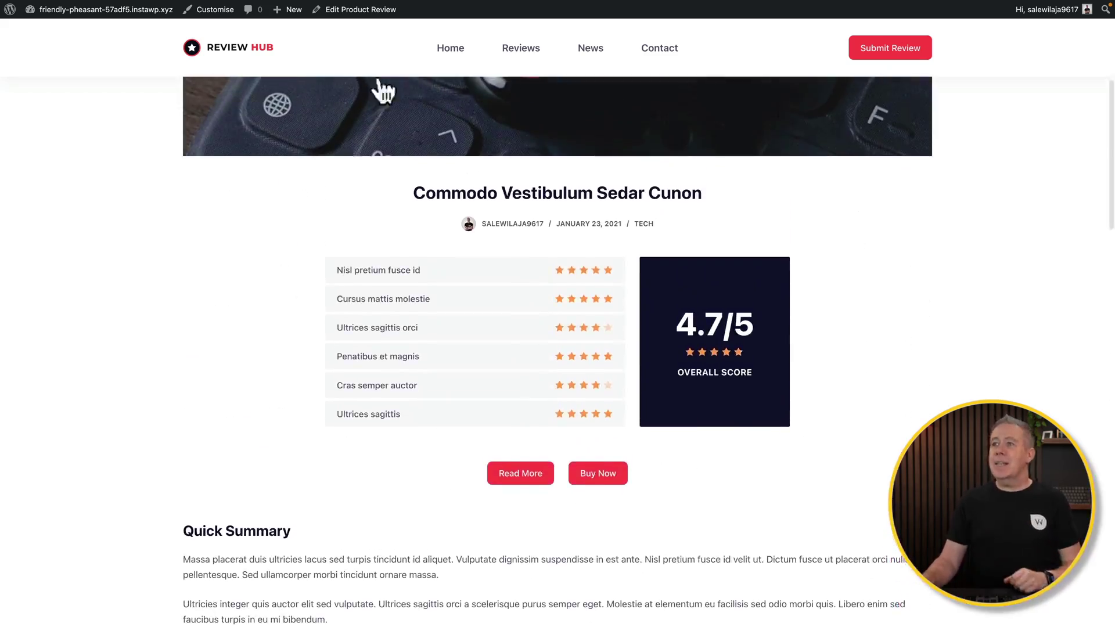
{"action": "left_click", "coordinate": [380, 12]}
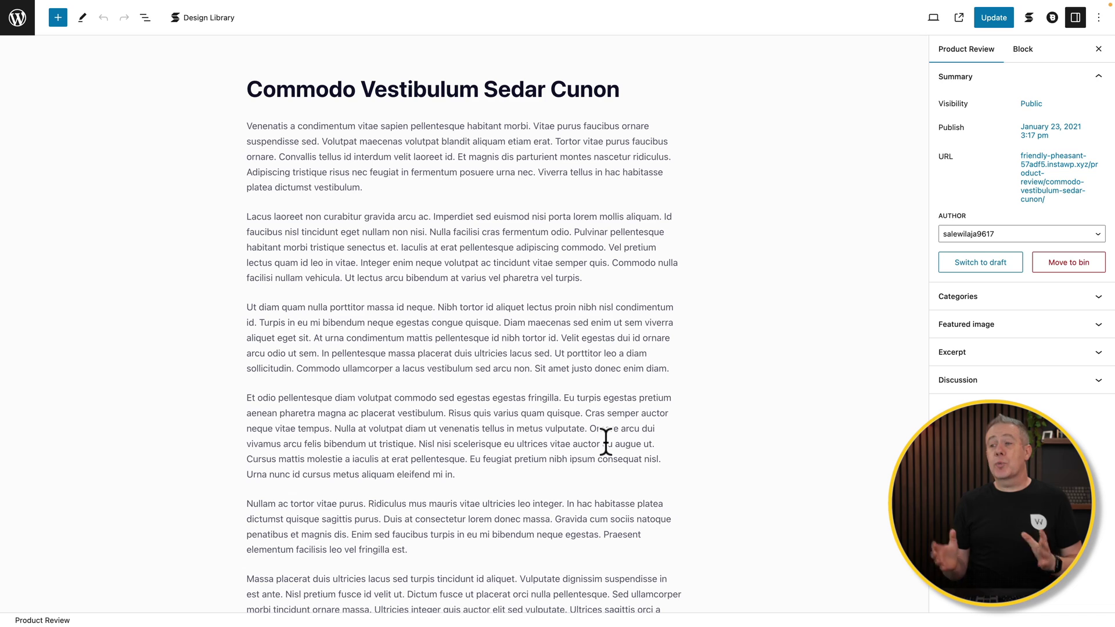
Step: Expand the review's Featured image and Categories panels and scroll to its Blocksy Settings
{"action": "scroll", "coordinate": [606, 442], "scroll_direction": "down", "scroll_amount": 3}
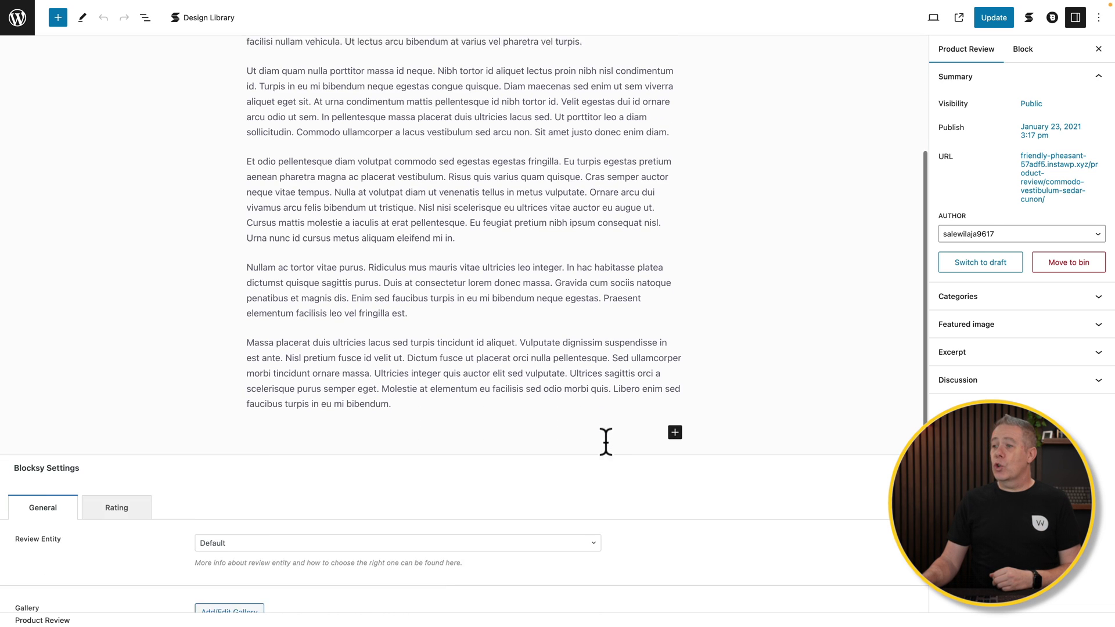
{"action": "scroll", "coordinate": [605, 443], "scroll_direction": "up", "scroll_amount": 3}
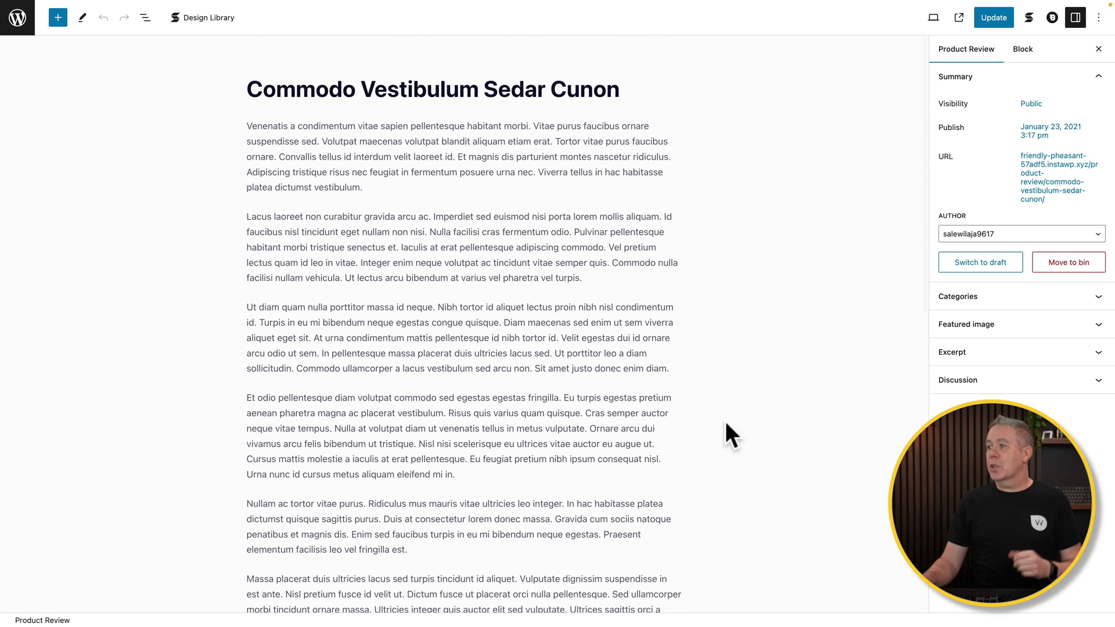
{"action": "left_click", "coordinate": [985, 324]}
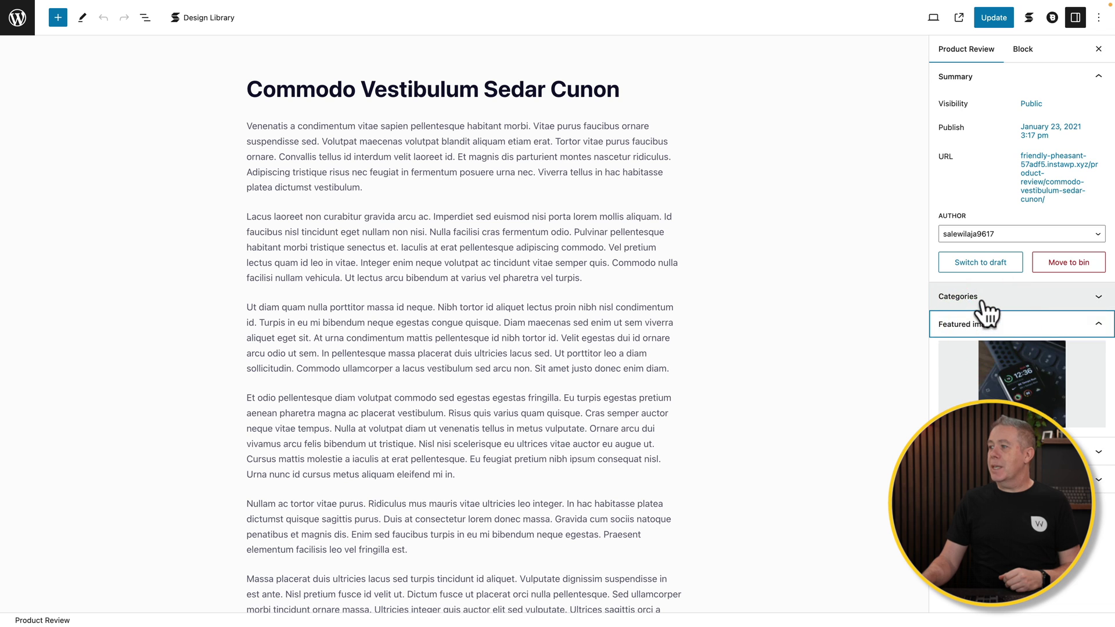
{"action": "left_click", "coordinate": [983, 297]}
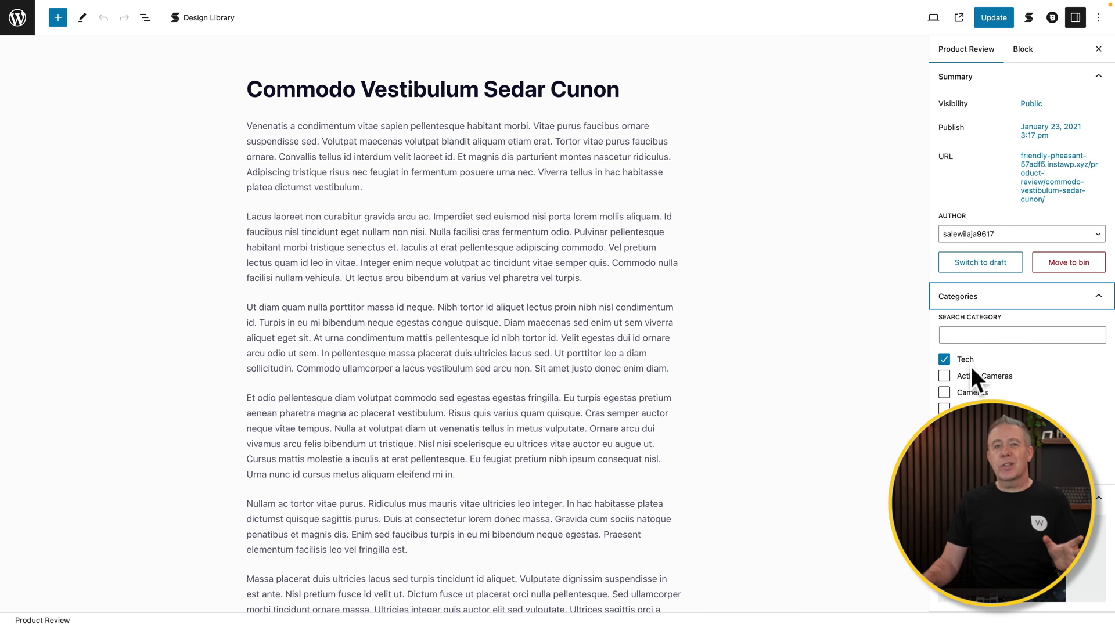
{"action": "scroll", "coordinate": [562, 460], "scroll_direction": "down", "scroll_amount": 1}
{"action": "scroll", "coordinate": [563, 460], "scroll_direction": "down", "scroll_amount": 8}
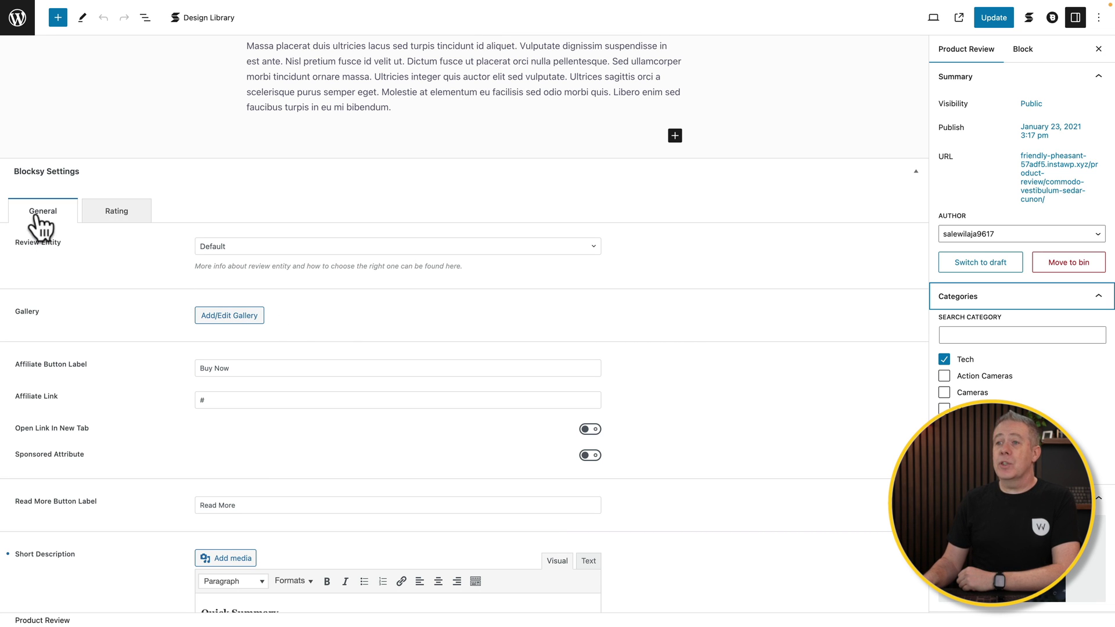
{"action": "left_click", "coordinate": [119, 221]}
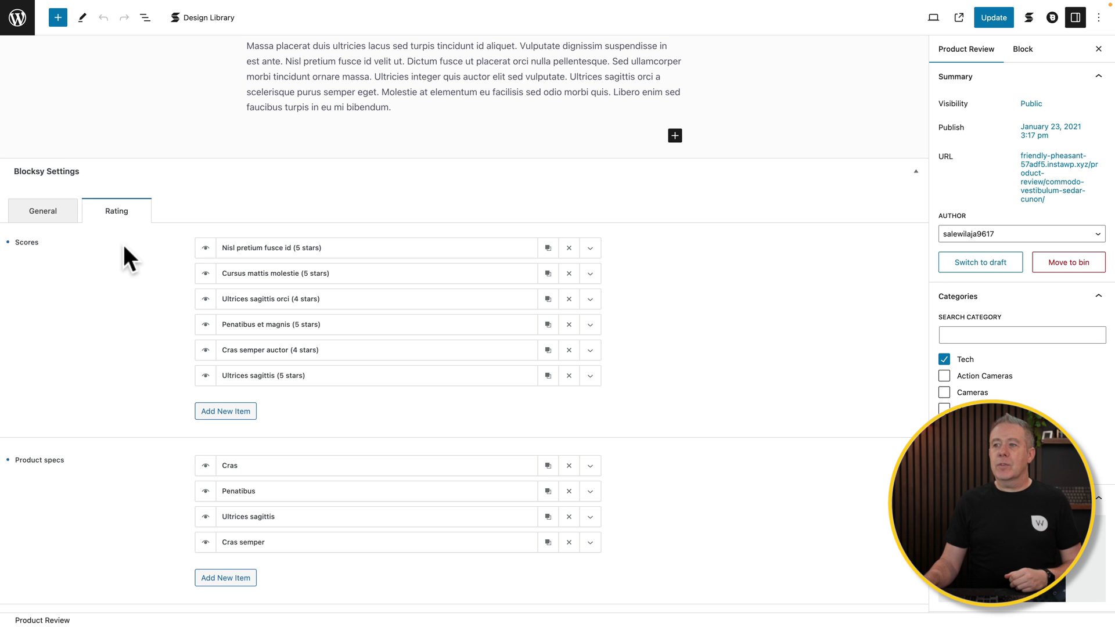
{"action": "scroll", "coordinate": [118, 353], "scroll_direction": "down", "scroll_amount": 5}
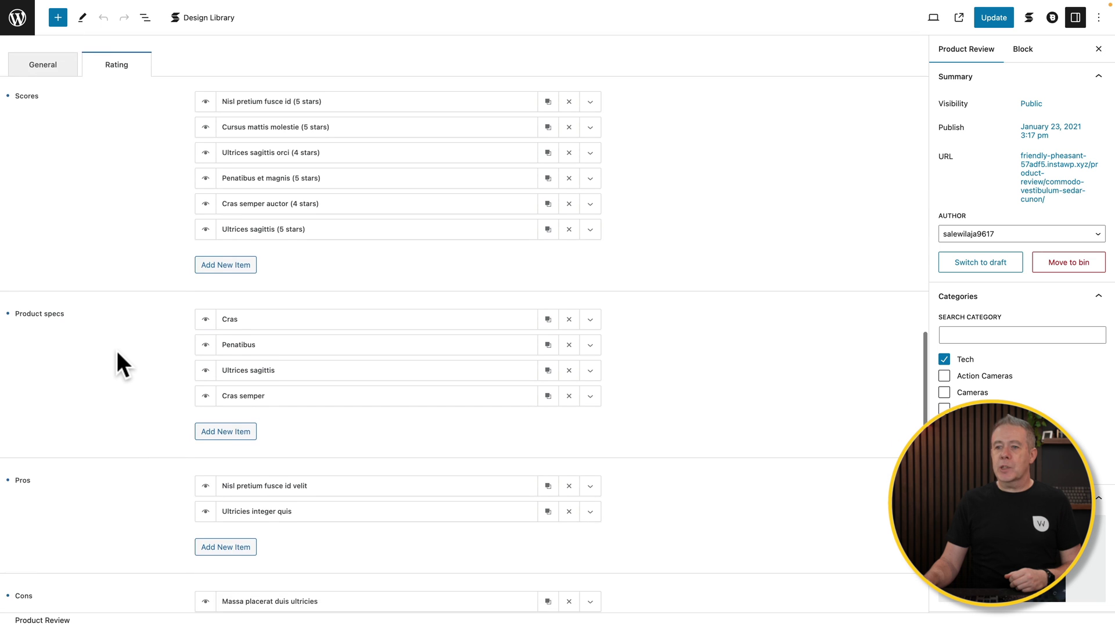
{"action": "scroll", "coordinate": [118, 353], "scroll_direction": "up", "scroll_amount": 10}
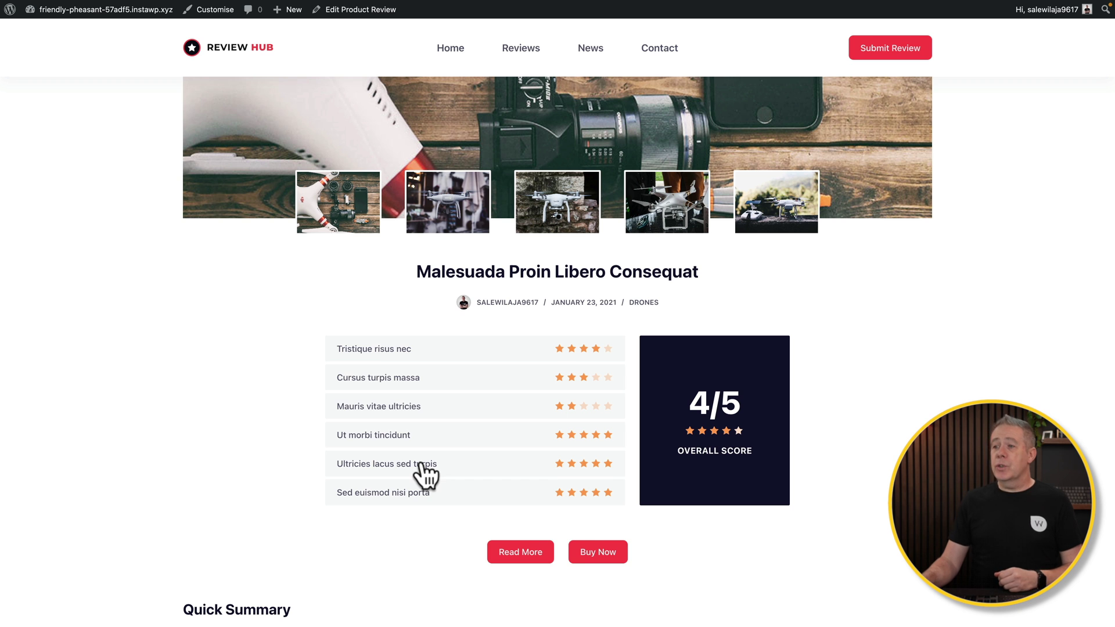
{"action": "scroll", "coordinate": [423, 473], "scroll_direction": "down", "scroll_amount": 1}
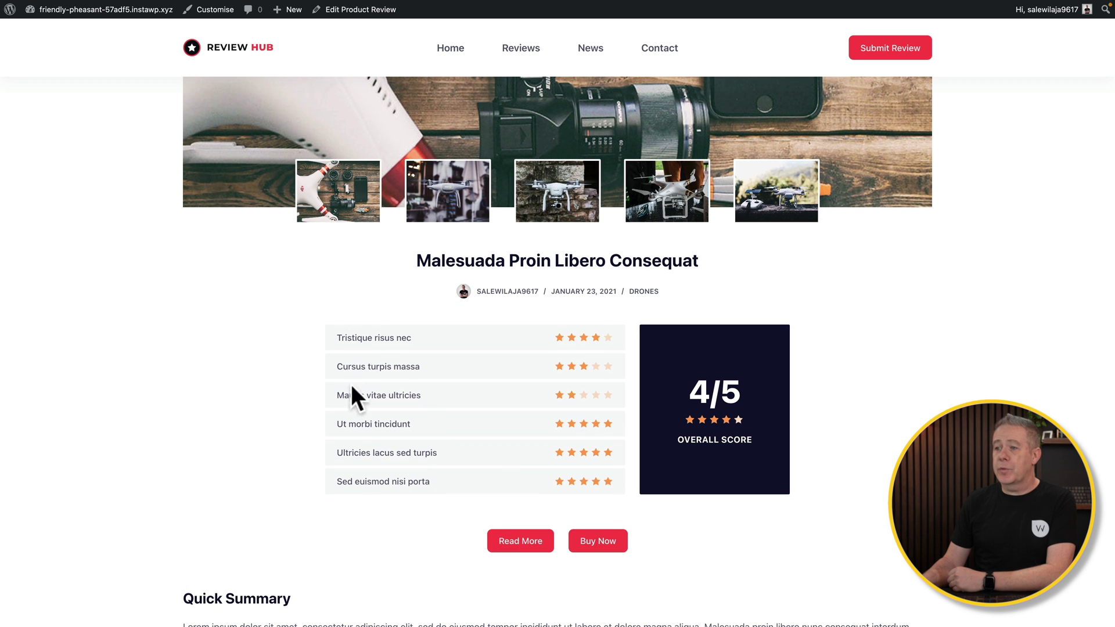
{"action": "scroll", "coordinate": [259, 470], "scroll_direction": "down", "scroll_amount": 6}
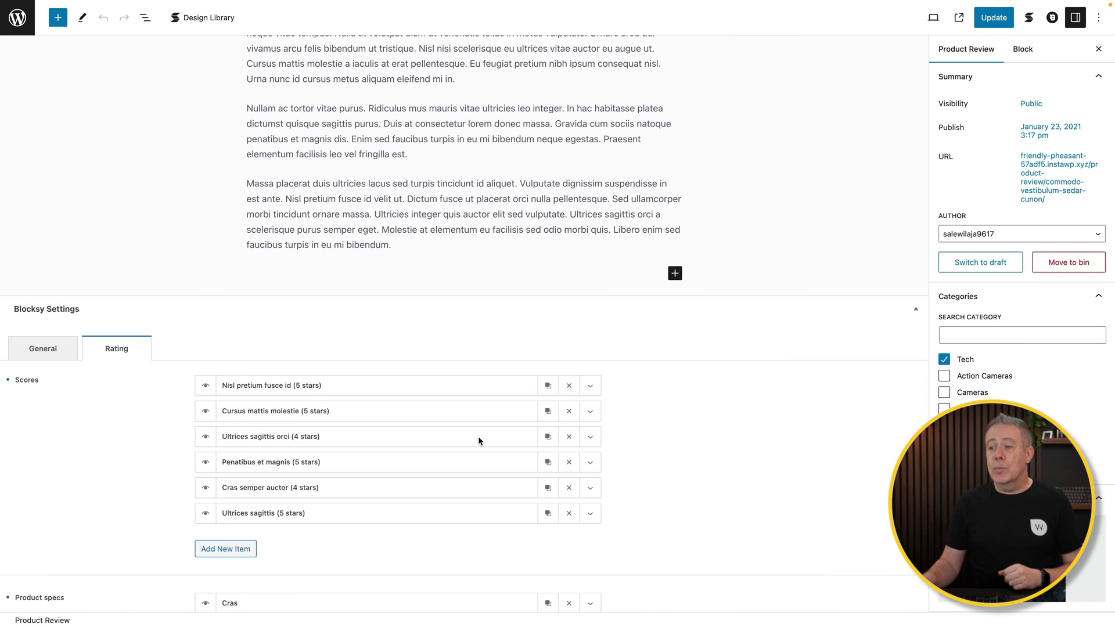
{"action": "scroll", "coordinate": [478, 436], "scroll_direction": "down", "scroll_amount": 1}
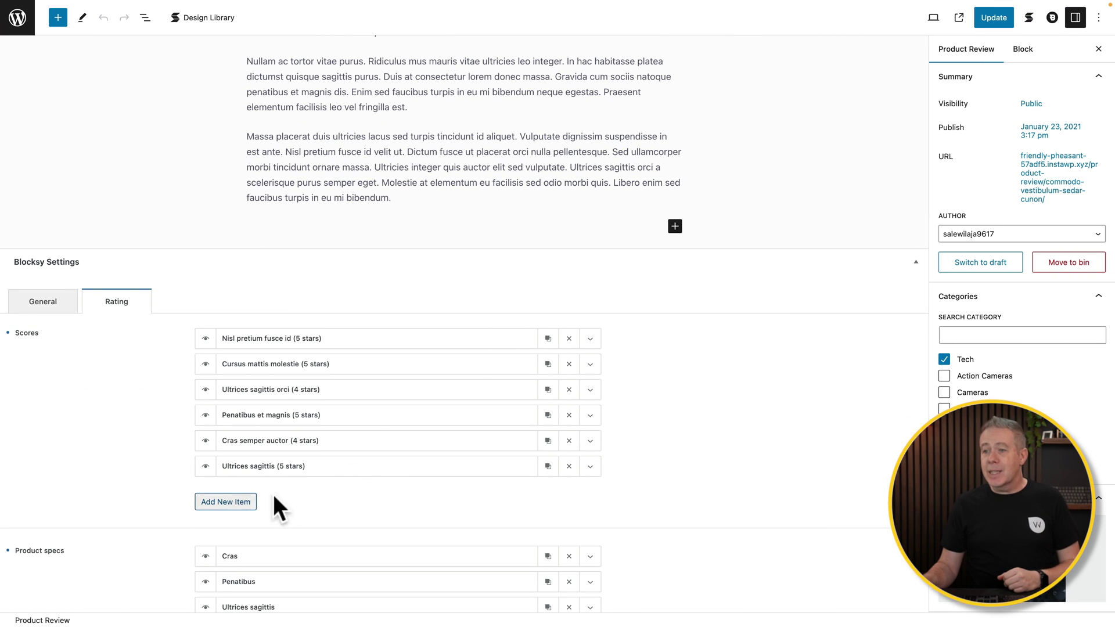
Step: Rename the last score from 'Ultrices sagittis' to 'My new label' and lower it from 5 to 4.6
{"action": "left_click", "coordinate": [327, 462]}
{"action": "left_click", "coordinate": [590, 466]}
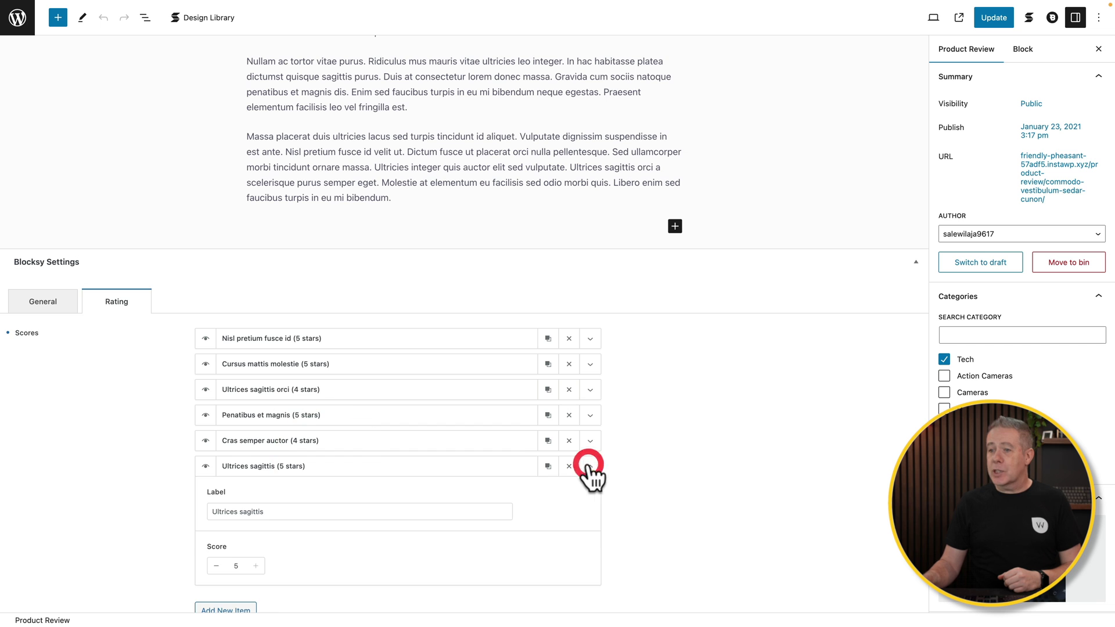
{"action": "scroll", "coordinate": [654, 498], "scroll_direction": "down", "scroll_amount": 3}
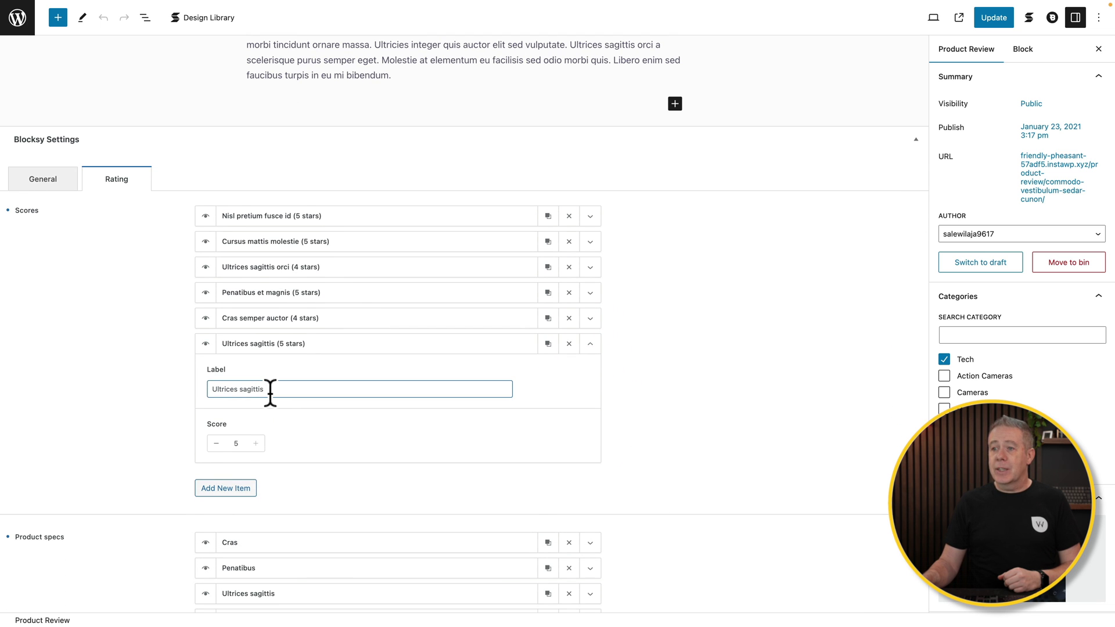
{"action": "triple_click", "coordinate": [254, 391]}
{"action": "type", "text": "My new label"}
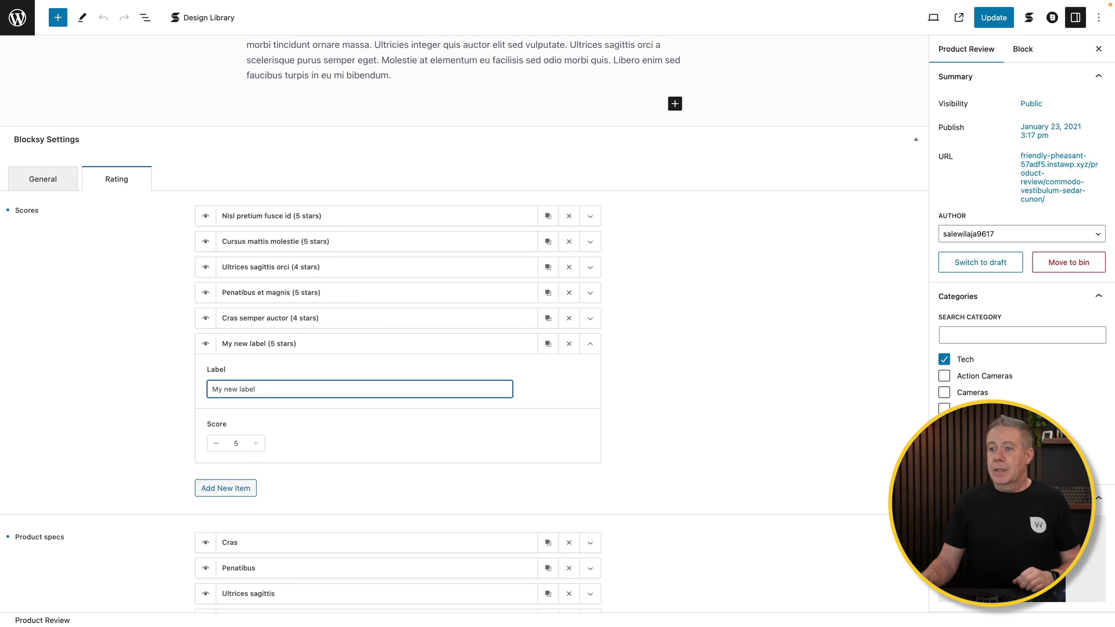
{"action": "left_click", "coordinate": [215, 444]}
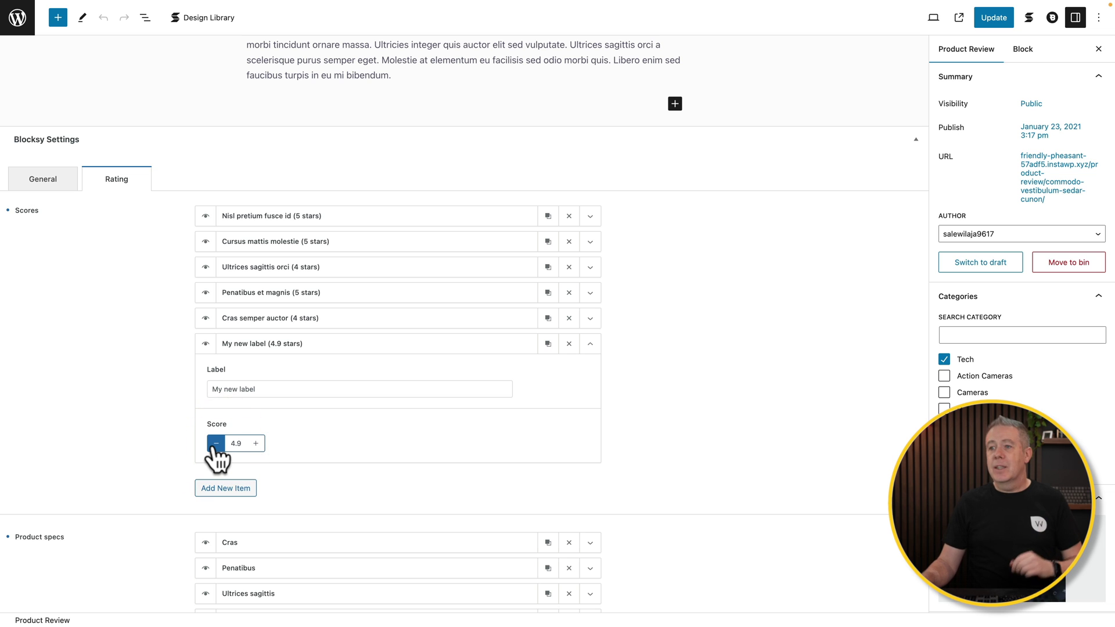
{"action": "left_click", "coordinate": [215, 444]}
{"action": "left_click", "coordinate": [215, 444]}
{"action": "left_click", "coordinate": [215, 444]}
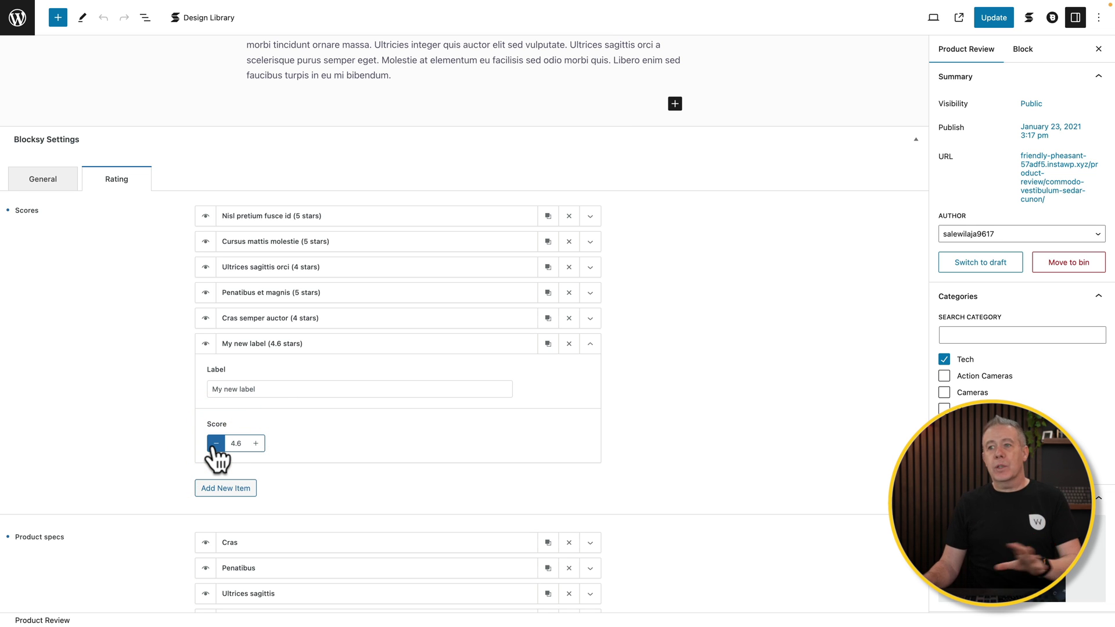
{"action": "scroll", "coordinate": [214, 447], "scroll_direction": "down", "scroll_amount": 5}
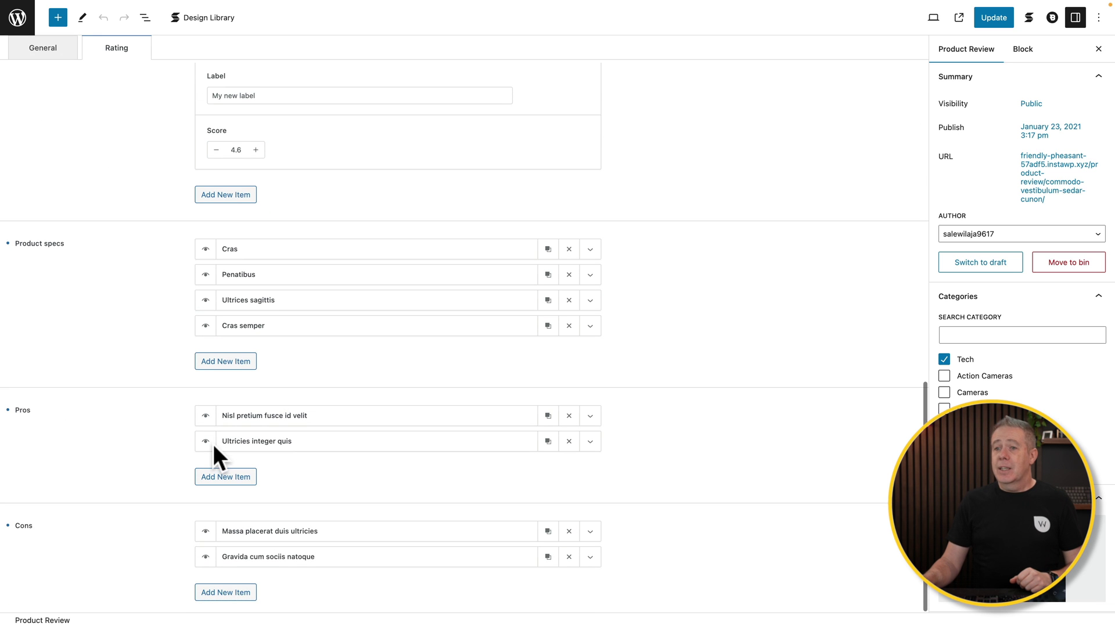
{"action": "scroll", "coordinate": [166, 399], "scroll_direction": "up", "scroll_amount": 9}
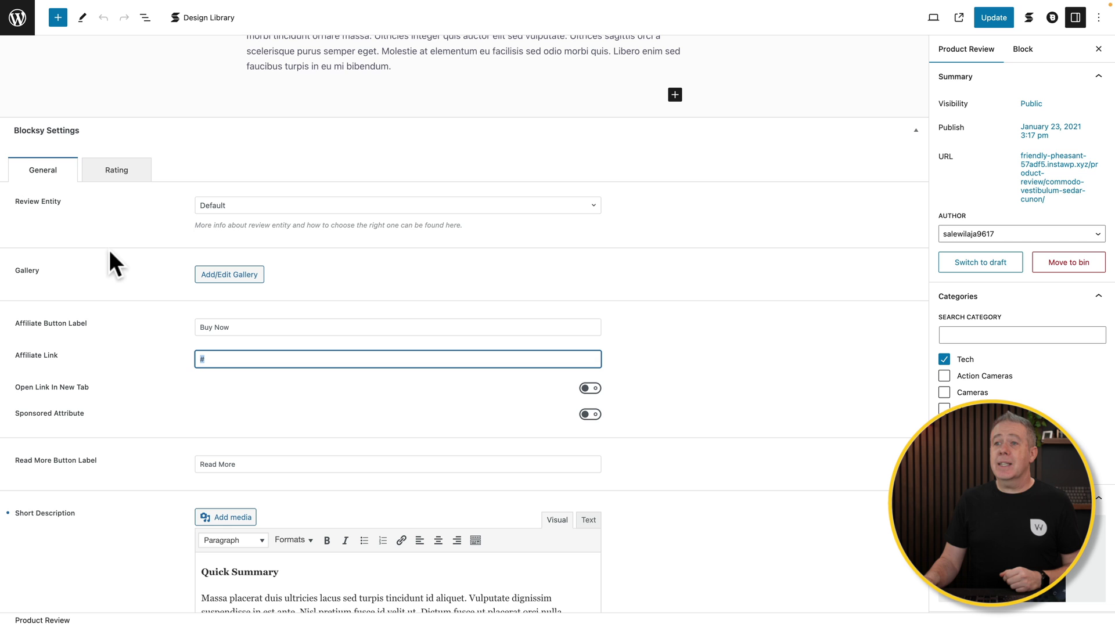
{"action": "left_click", "coordinate": [244, 205]}
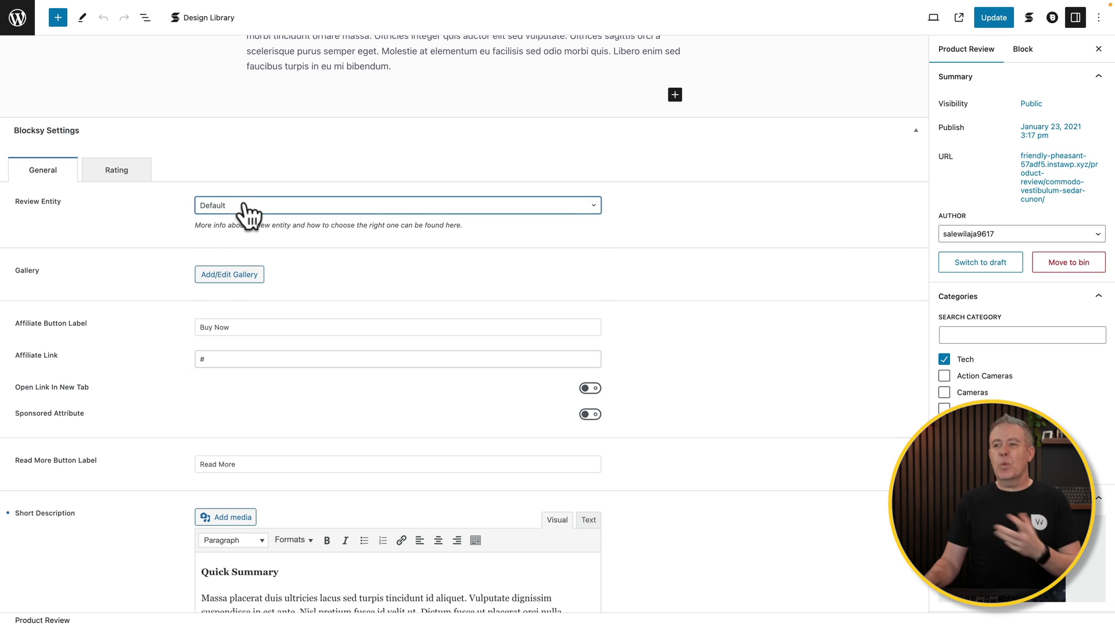
{"action": "left_click", "coordinate": [245, 207]}
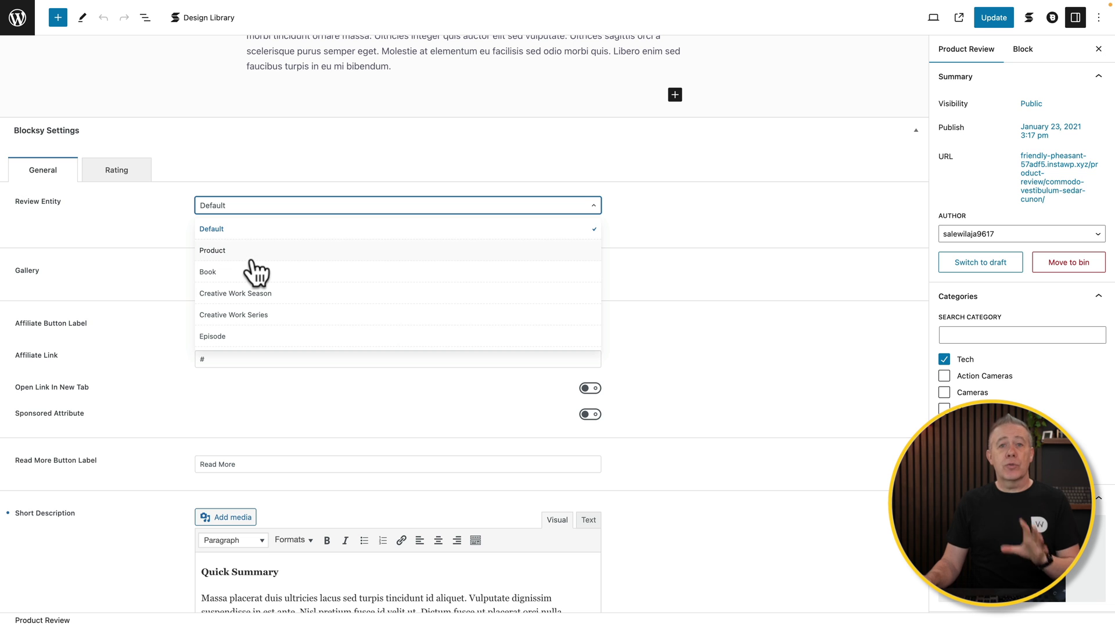
{"action": "left_click", "coordinate": [138, 226]}
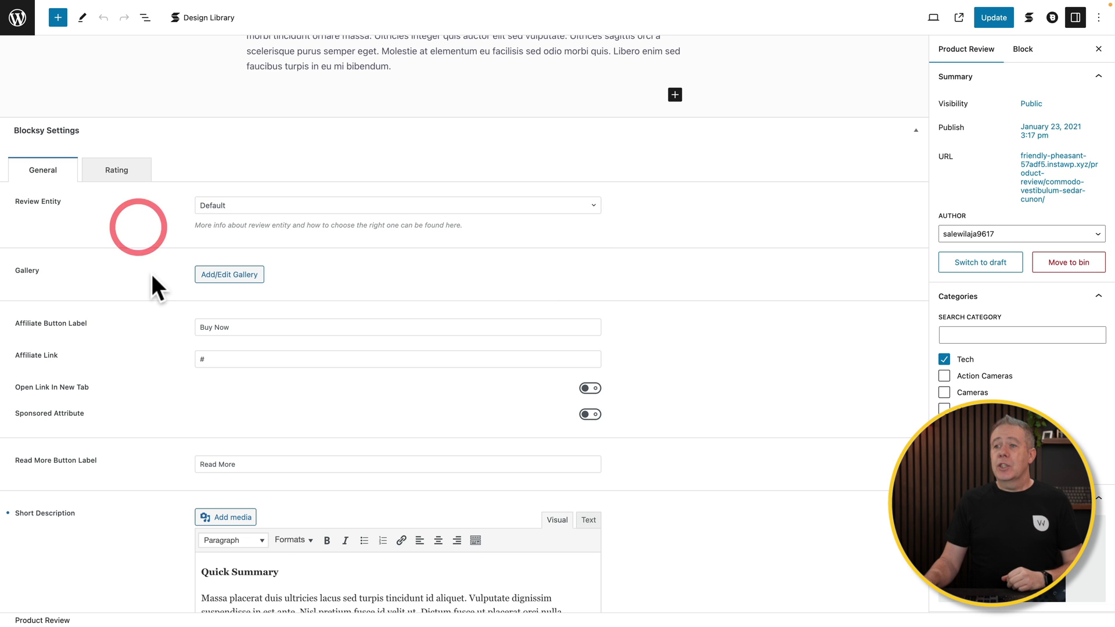
{"action": "scroll", "coordinate": [154, 285], "scroll_direction": "down", "scroll_amount": 1}
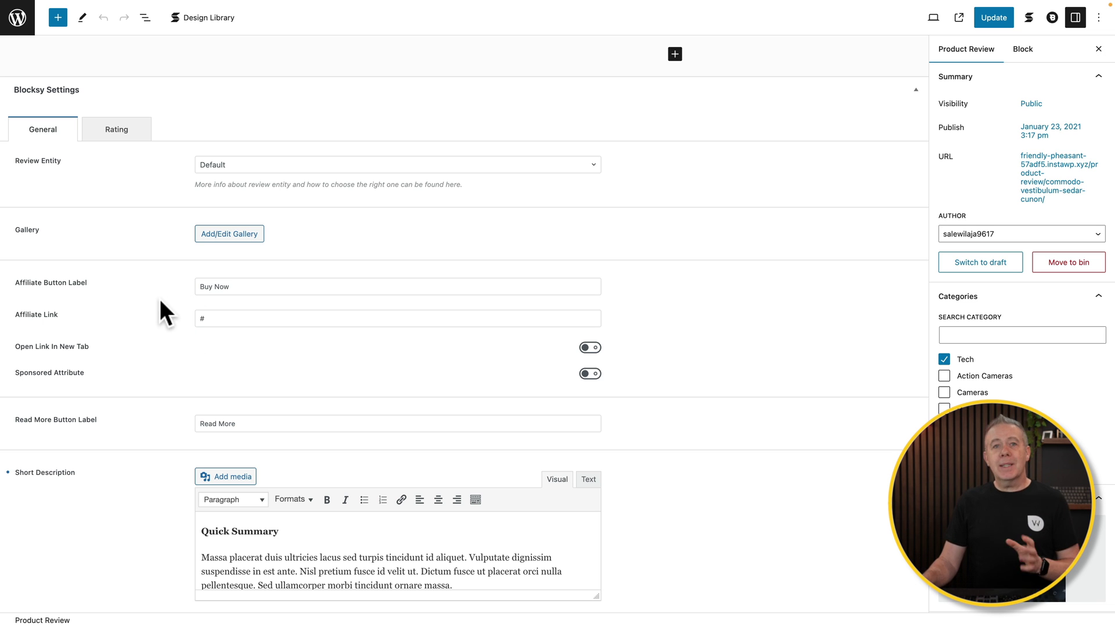
{"action": "left_click_drag", "start_coordinate": [252, 288], "coordinate": [197, 286]}
{"action": "left_click", "coordinate": [213, 319]}
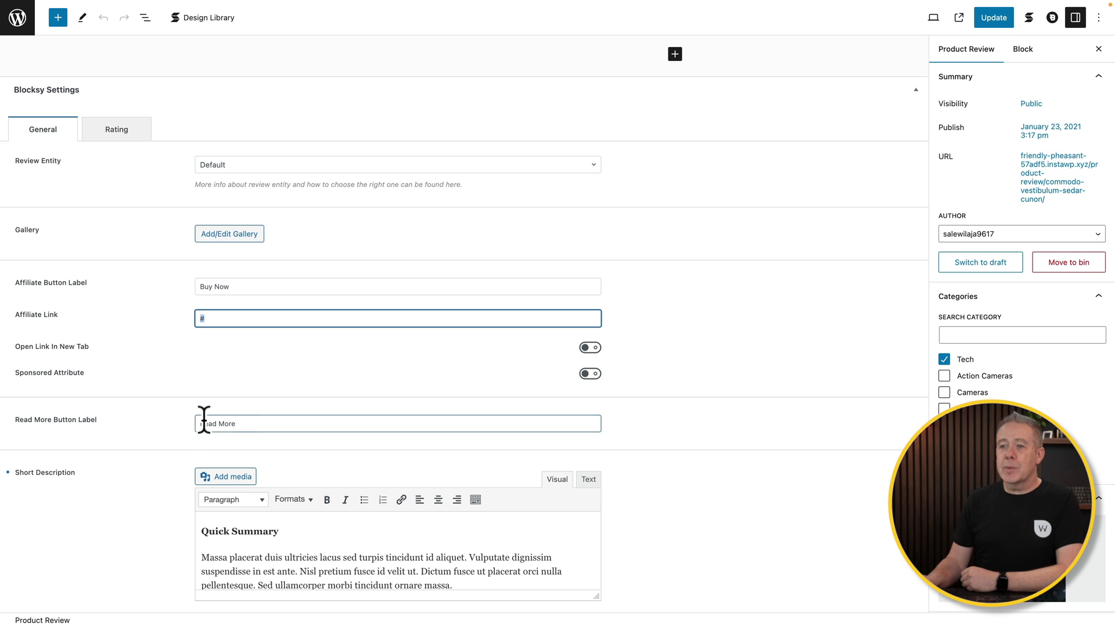
{"action": "left_click_drag", "start_coordinate": [259, 422], "coordinate": [199, 423]}
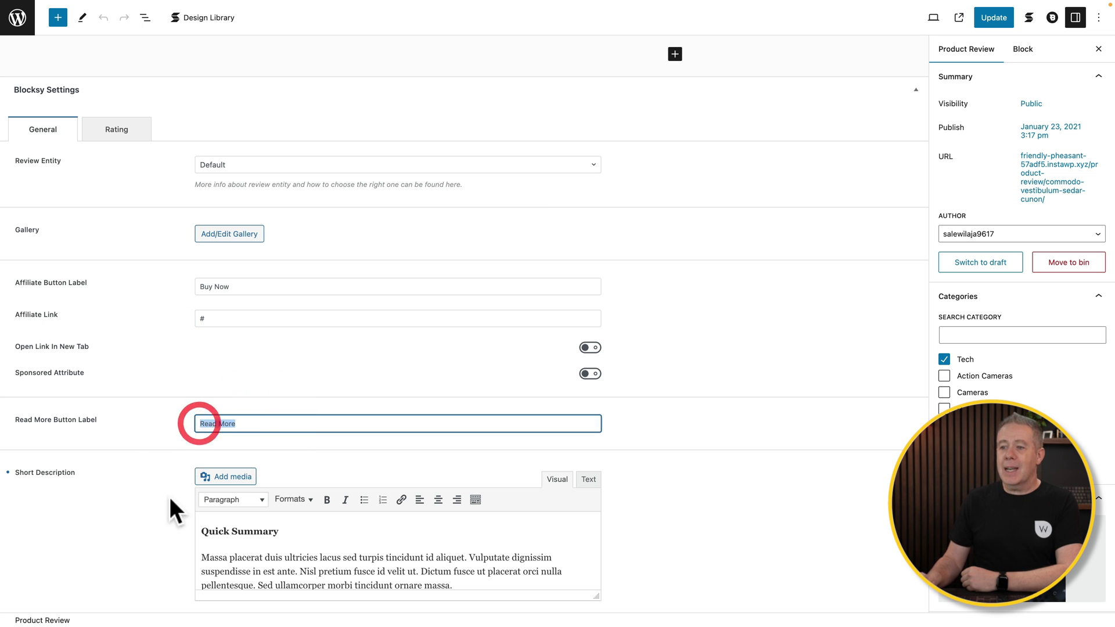
{"action": "left_click", "coordinate": [170, 499]}
{"action": "scroll", "coordinate": [306, 528], "scroll_direction": "down", "scroll_amount": 3}
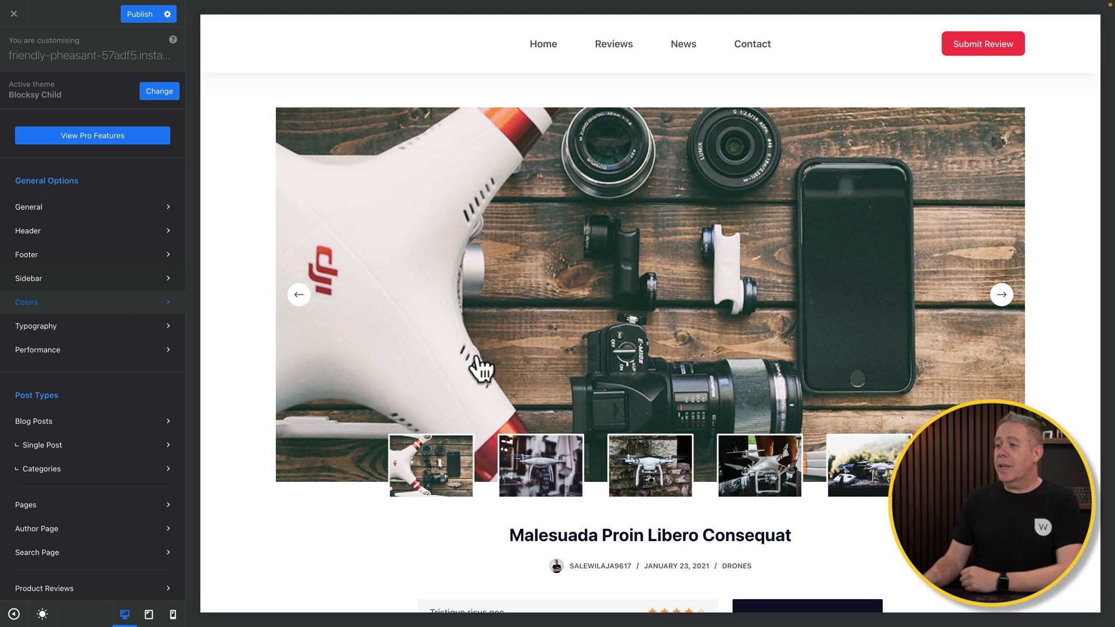
Step: Look through General options, then open the Global Header builder with its Logo and Menu 1 elements
{"action": "scroll", "coordinate": [461, 398], "scroll_direction": "down", "scroll_amount": 3}
{"action": "scroll", "coordinate": [460, 388], "scroll_direction": "down", "scroll_amount": 7}
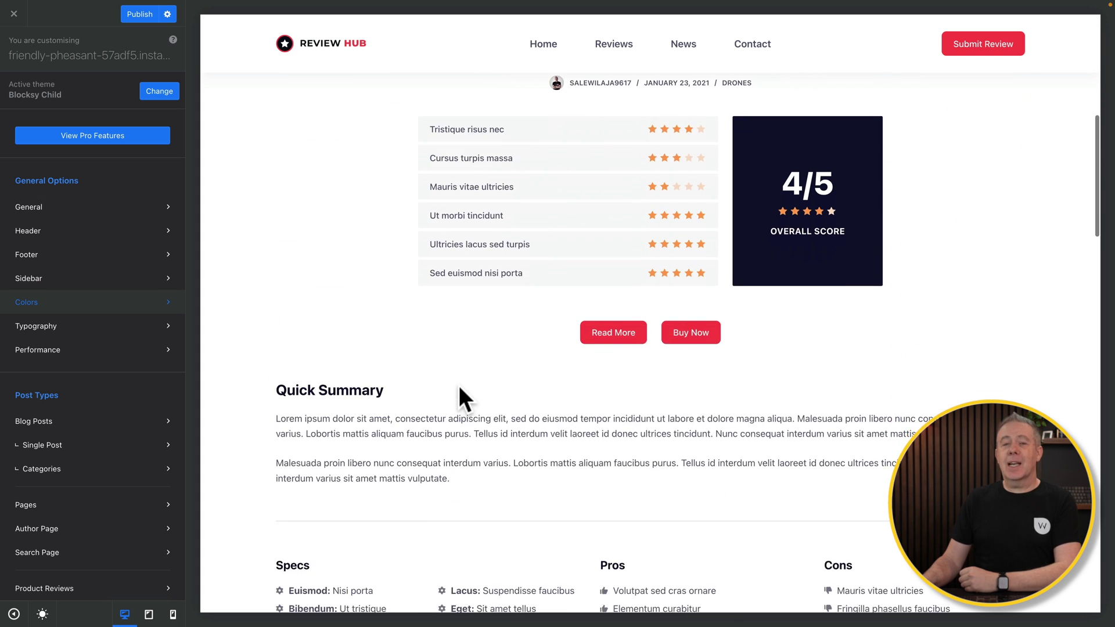
{"action": "scroll", "coordinate": [459, 386], "scroll_direction": "down", "scroll_amount": 2}
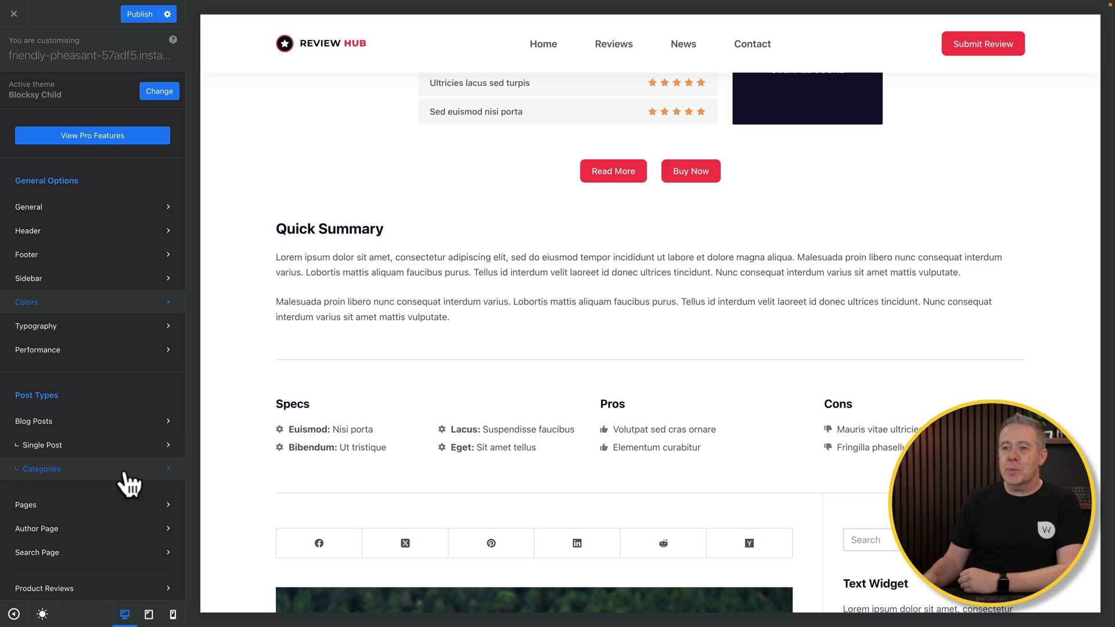
{"action": "scroll", "coordinate": [129, 477], "scroll_direction": "down", "scroll_amount": 2}
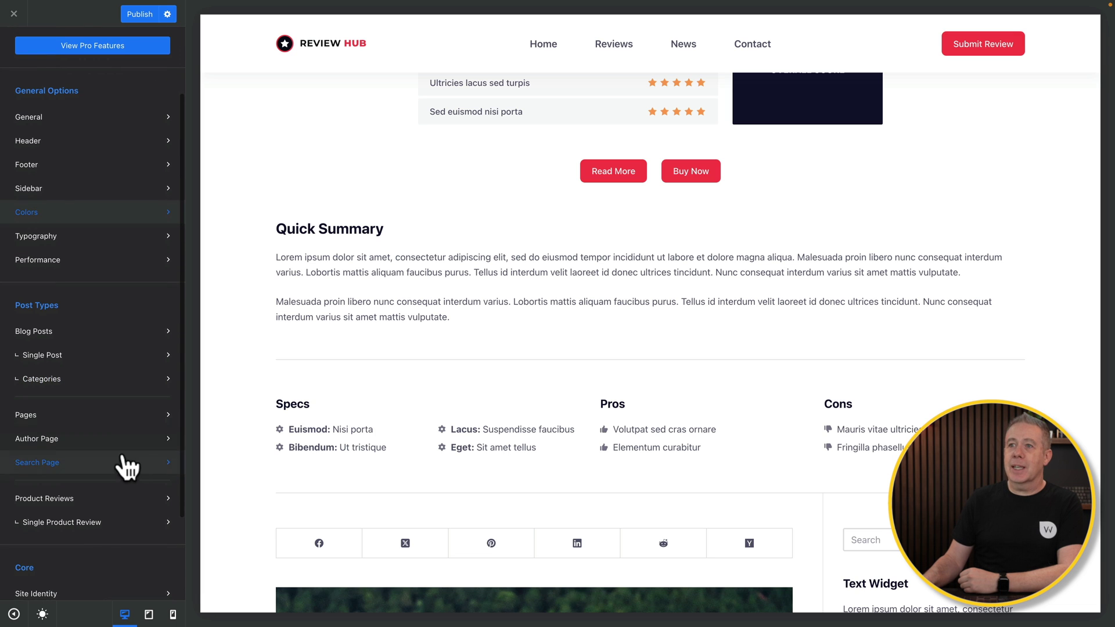
{"action": "left_click", "coordinate": [53, 120]}
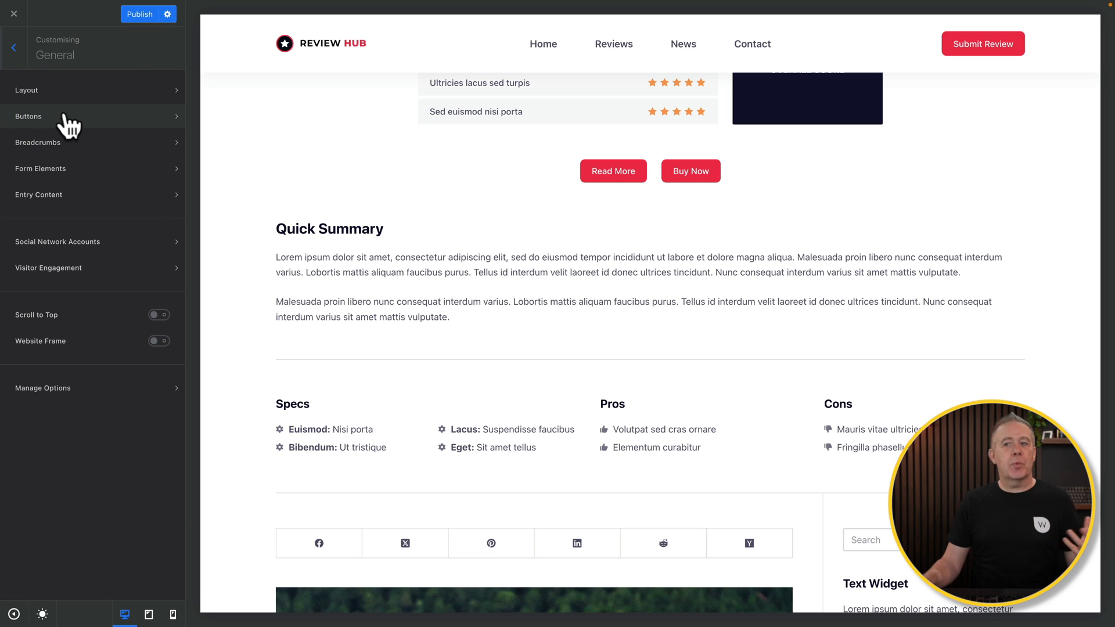
{"action": "left_click", "coordinate": [21, 59]}
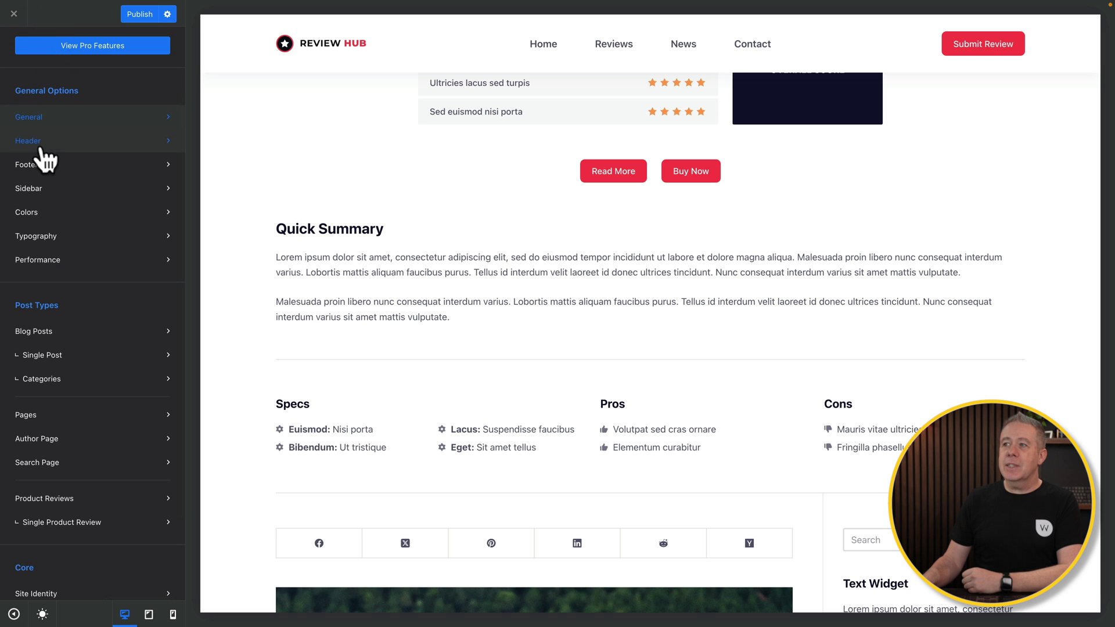
{"action": "scroll", "coordinate": [310, 231], "scroll_direction": "up", "scroll_amount": 10}
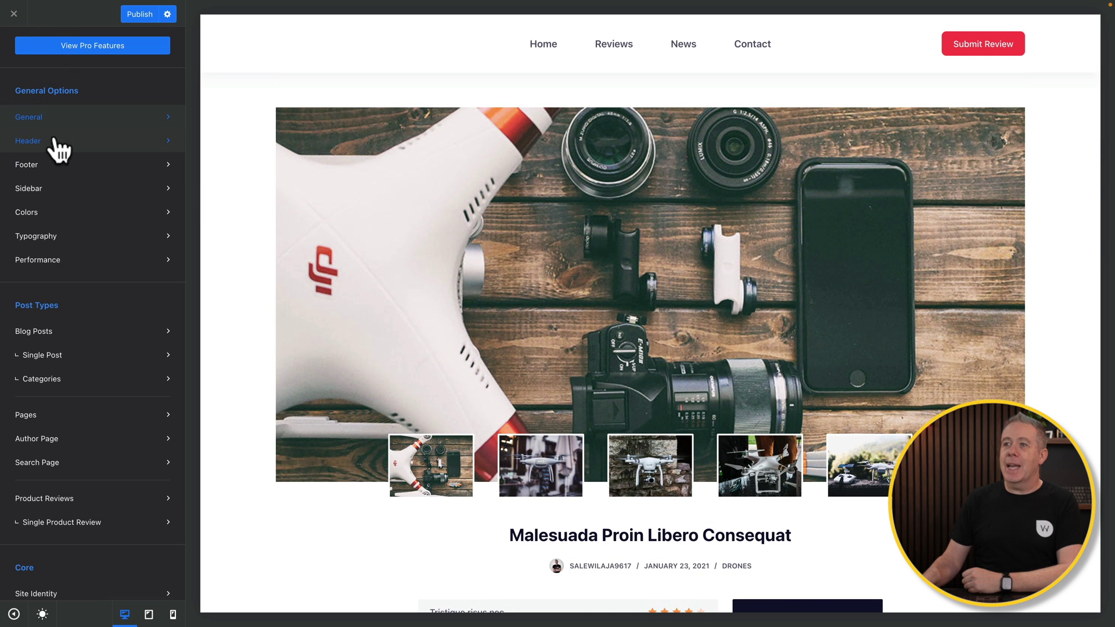
{"action": "left_click", "coordinate": [52, 140]}
Step: Try the Type 3 layout on Menu 1, revert to Type 2, and review its dropdown design options
{"action": "mouse_move", "coordinate": [329, 511]}
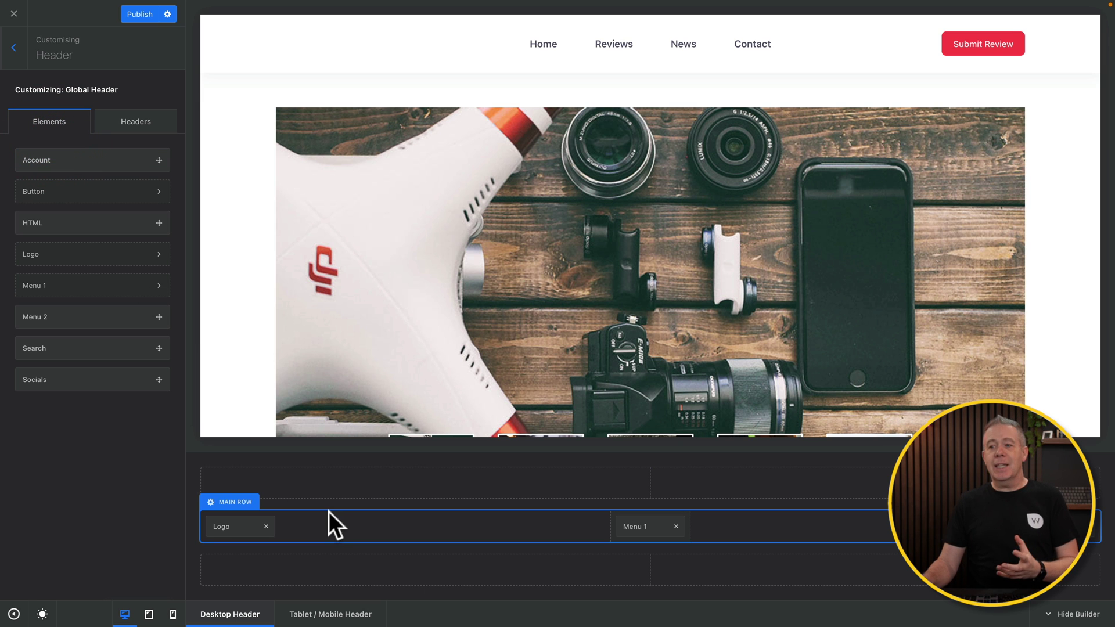
{"action": "left_click", "coordinate": [648, 526]}
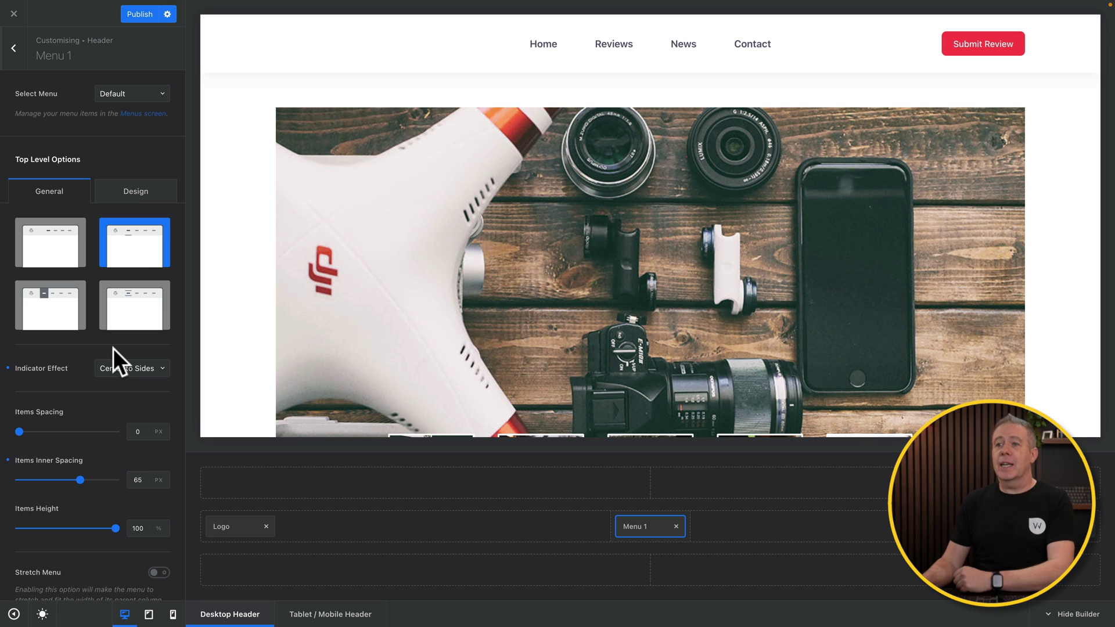
{"action": "left_click", "coordinate": [46, 306]}
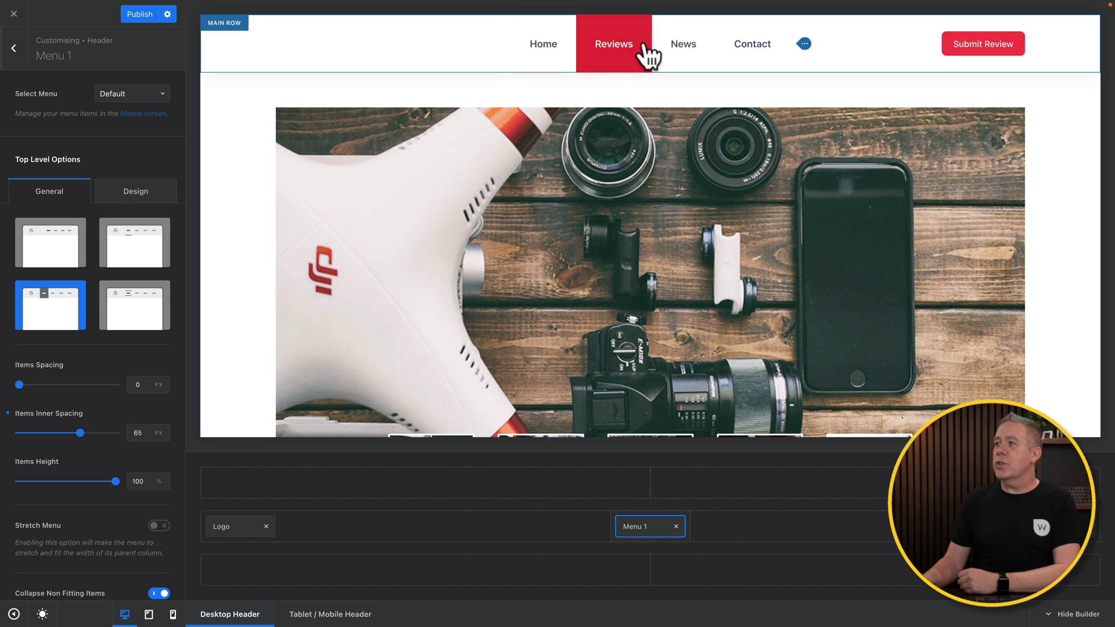
{"action": "left_click", "coordinate": [105, 262]}
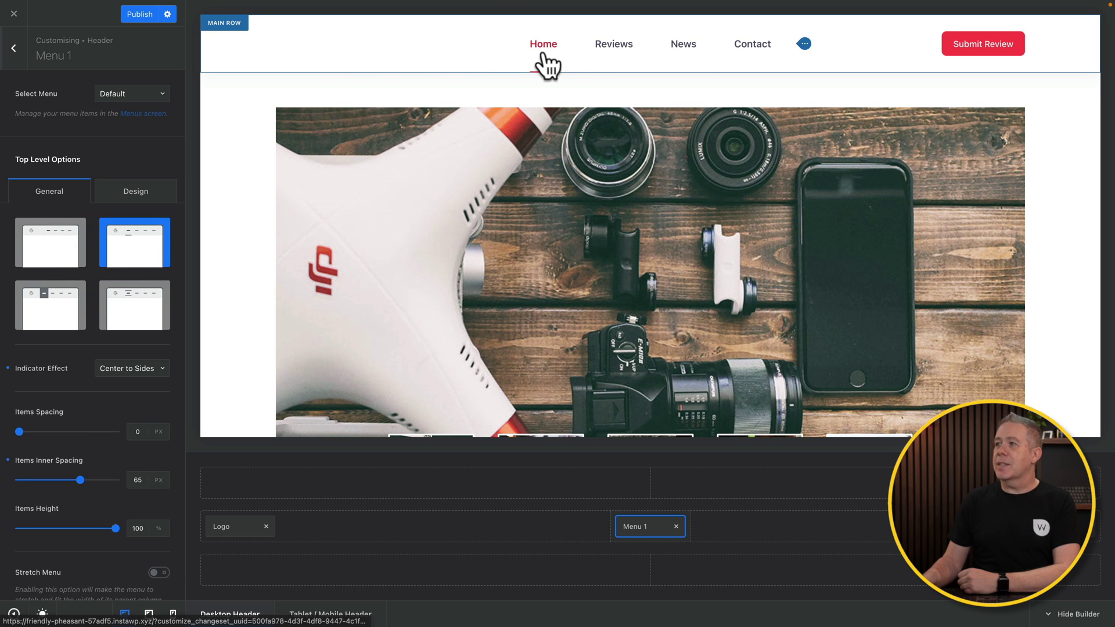
{"action": "left_click", "coordinate": [134, 193]}
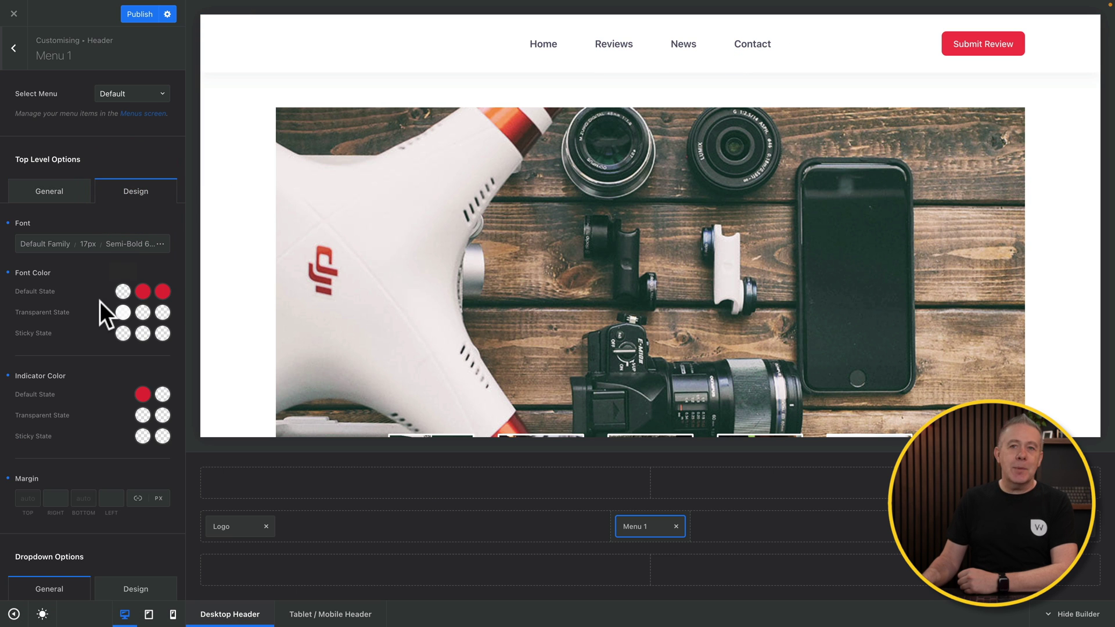
{"action": "scroll", "coordinate": [88, 323], "scroll_direction": "down", "scroll_amount": 5}
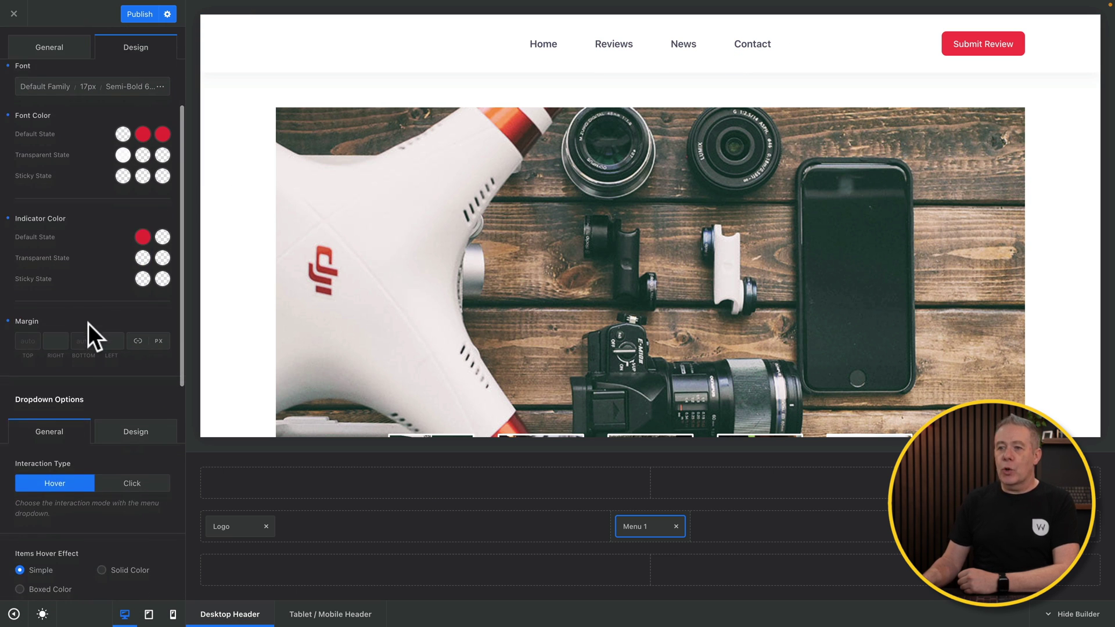
{"action": "left_click", "coordinate": [136, 364]}
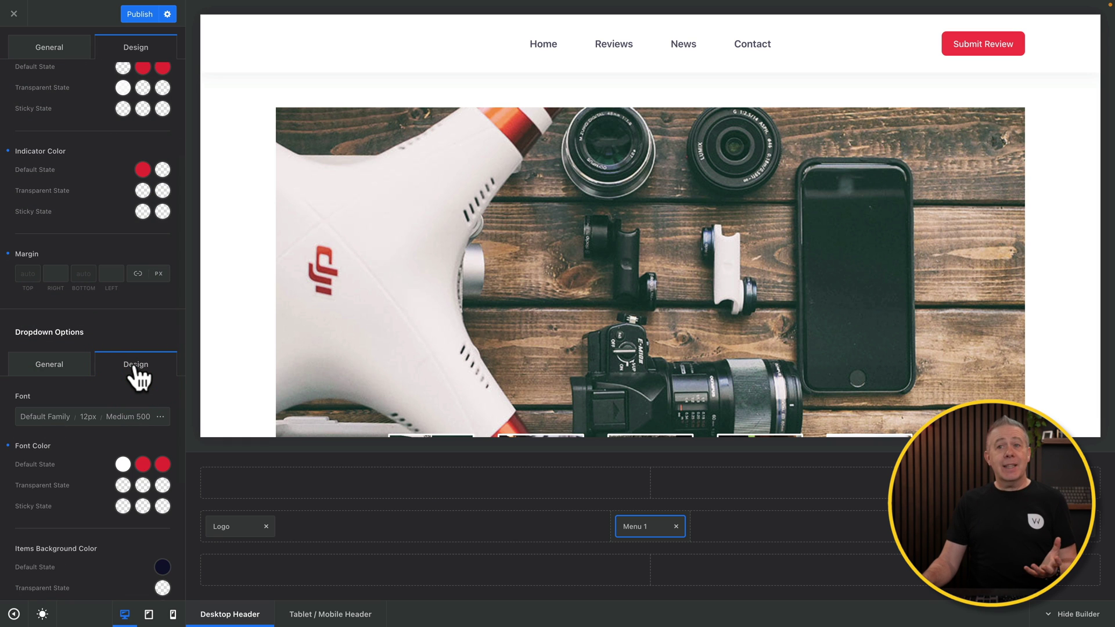
{"action": "scroll", "coordinate": [135, 366], "scroll_direction": "down", "scroll_amount": 5}
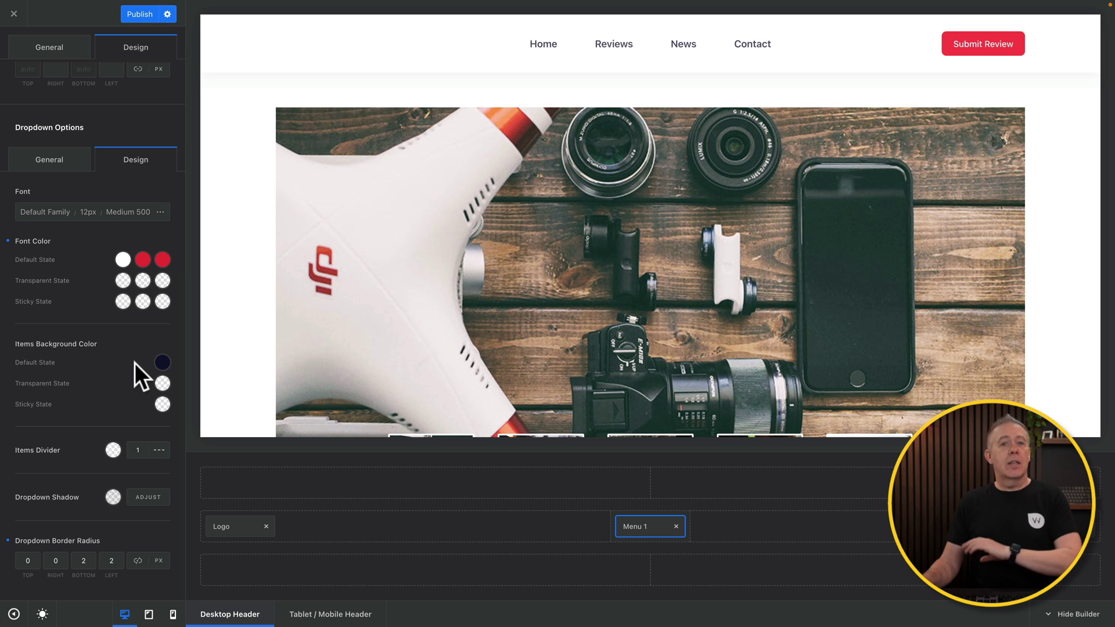
{"action": "scroll", "coordinate": [110, 232], "scroll_direction": "up", "scroll_amount": 10}
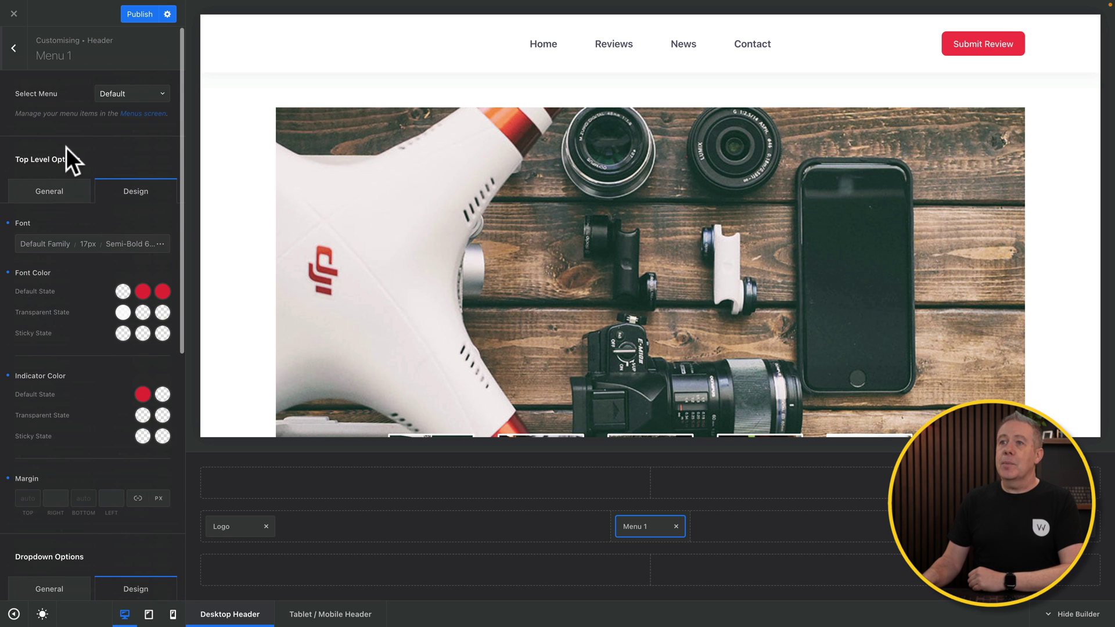
Step: Leave the header builder and open the global Colors settings
{"action": "left_click", "coordinate": [14, 46]}
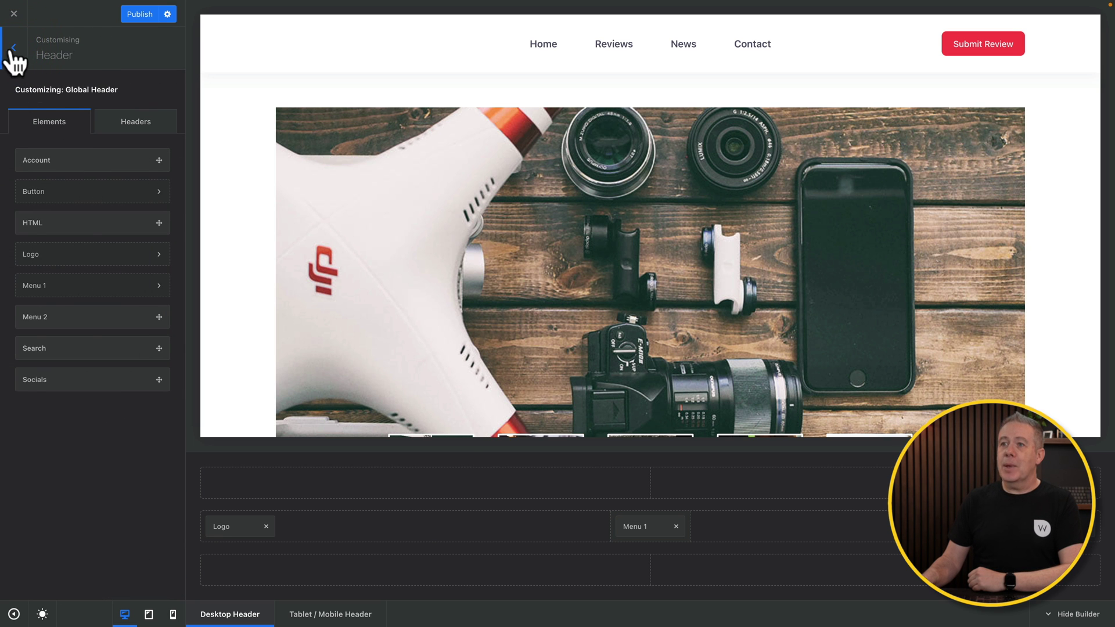
{"action": "left_click", "coordinate": [14, 50]}
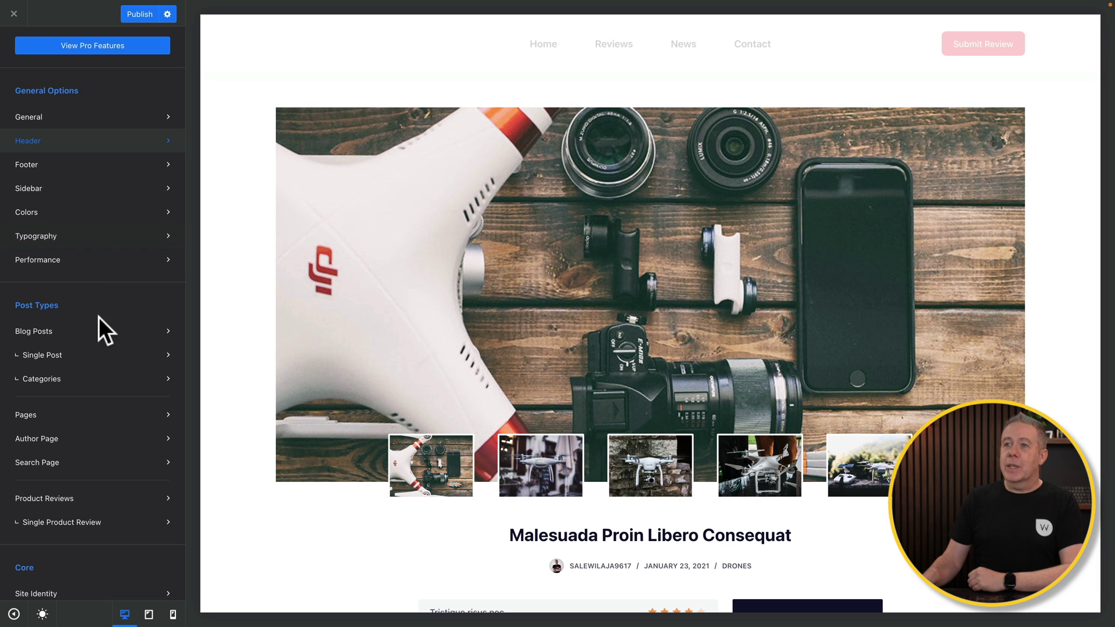
{"action": "left_click", "coordinate": [60, 204]}
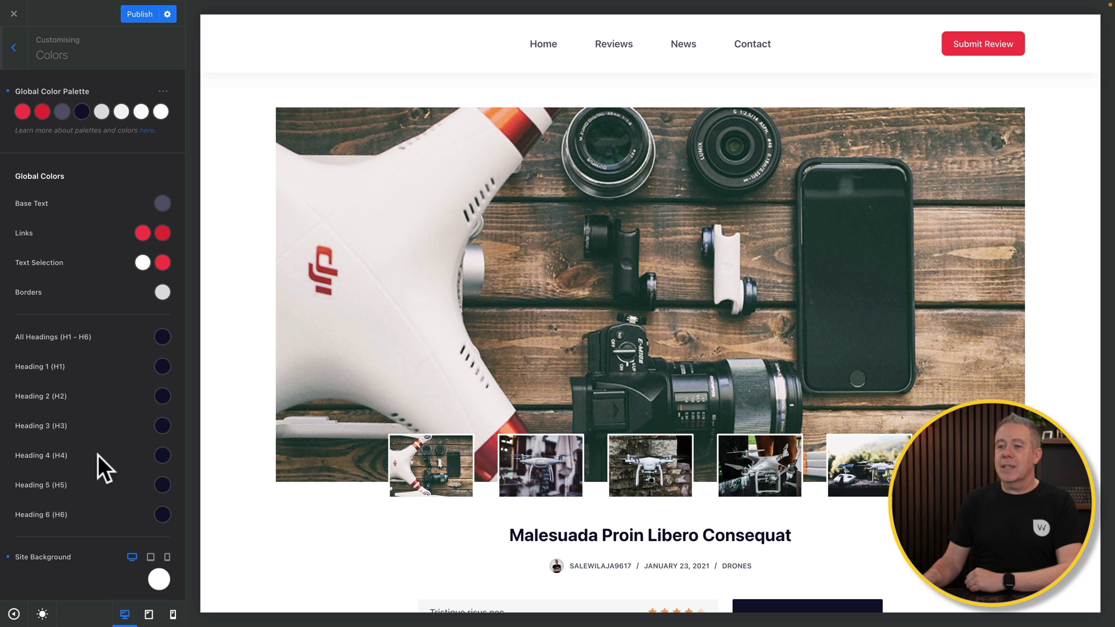
Step: Preview the site at tablet, phone and desktop widths, then return to the main section list
{"action": "left_click", "coordinate": [151, 559]}
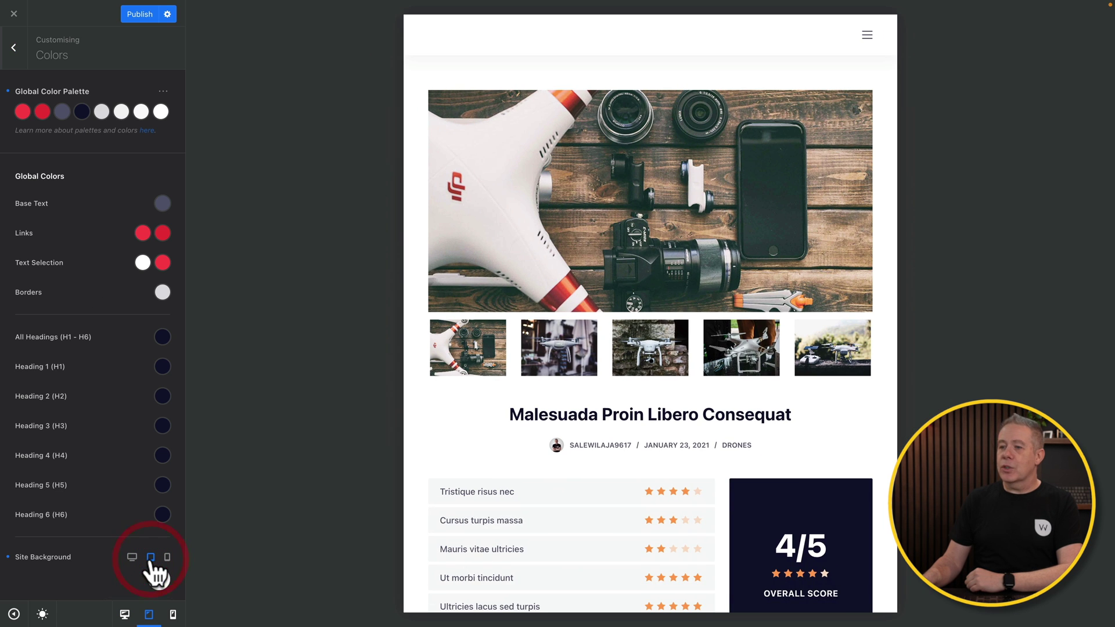
{"action": "left_click", "coordinate": [168, 558]}
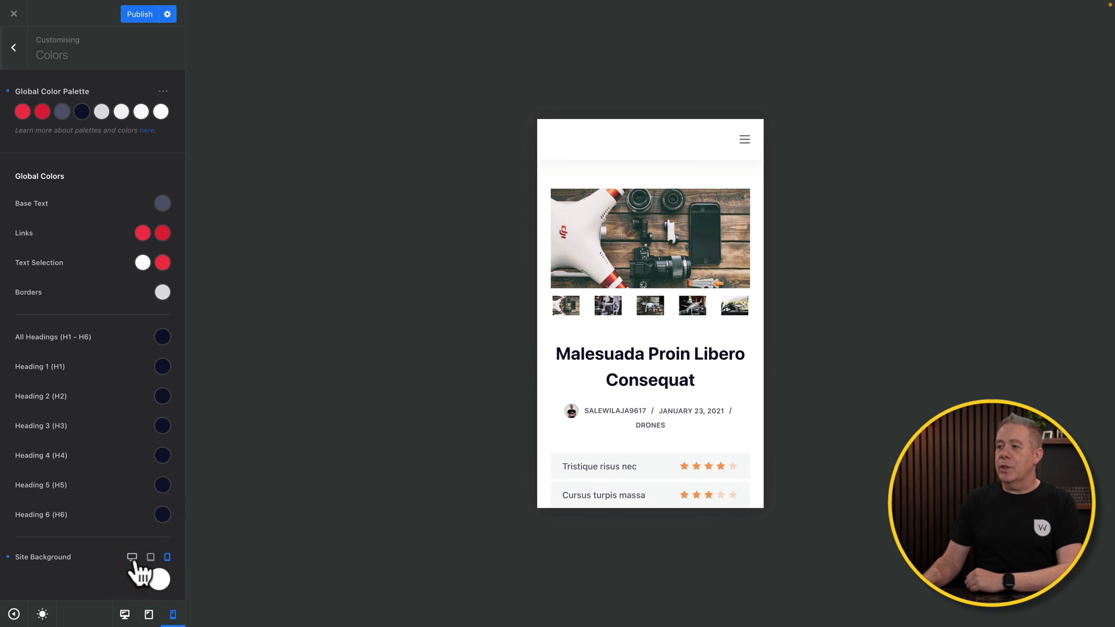
{"action": "left_click", "coordinate": [131, 557]}
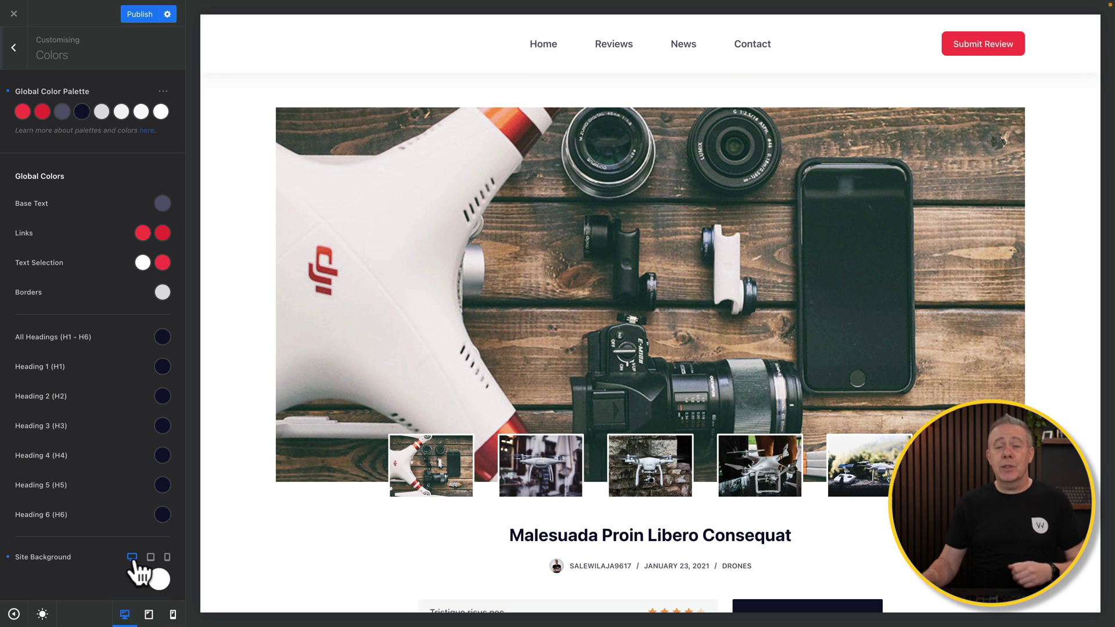
{"action": "left_click", "coordinate": [22, 58]}
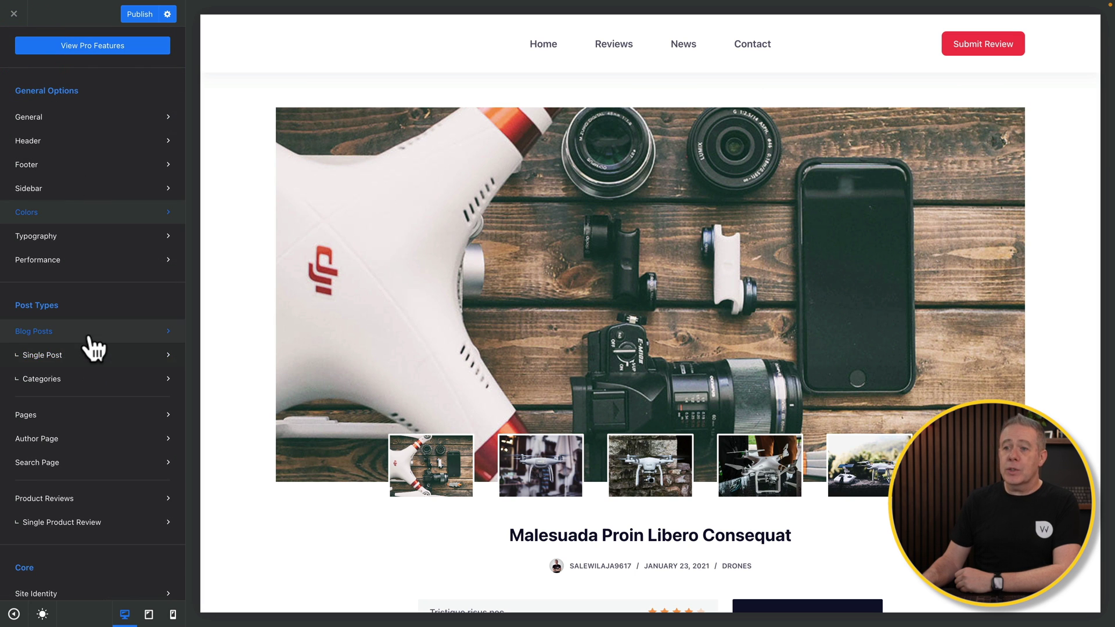
Step: Give Single Product Review pages the Narrow Width structure, keeping the content area style Wide after trying Boxed
{"action": "scroll", "coordinate": [87, 344], "scroll_direction": "down", "scroll_amount": 2}
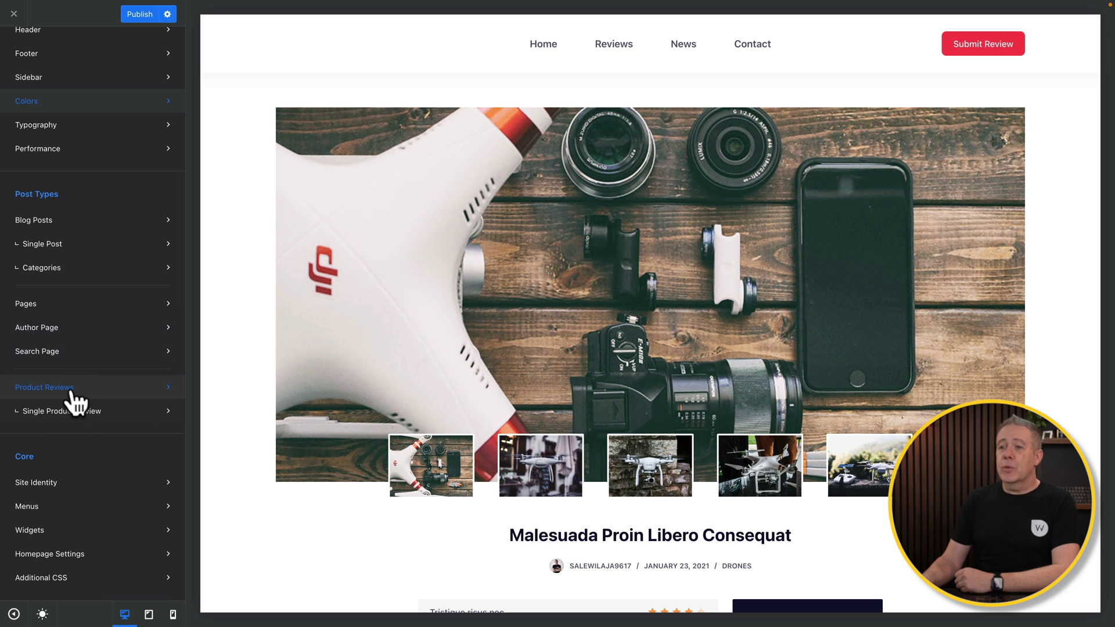
{"action": "left_click", "coordinate": [84, 413]}
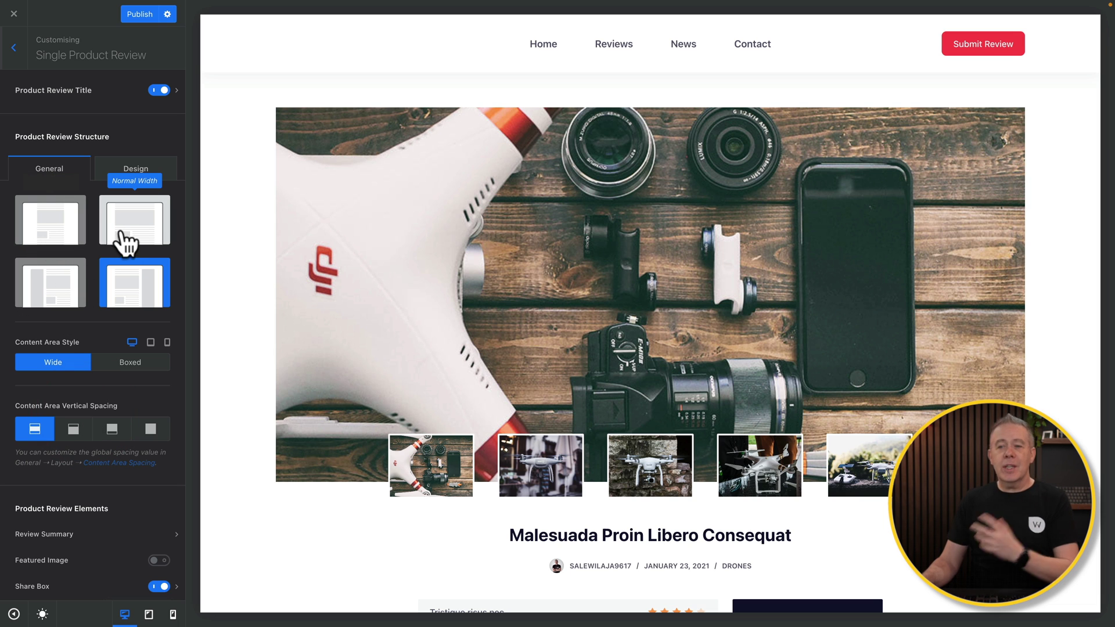
{"action": "left_click", "coordinate": [131, 364]}
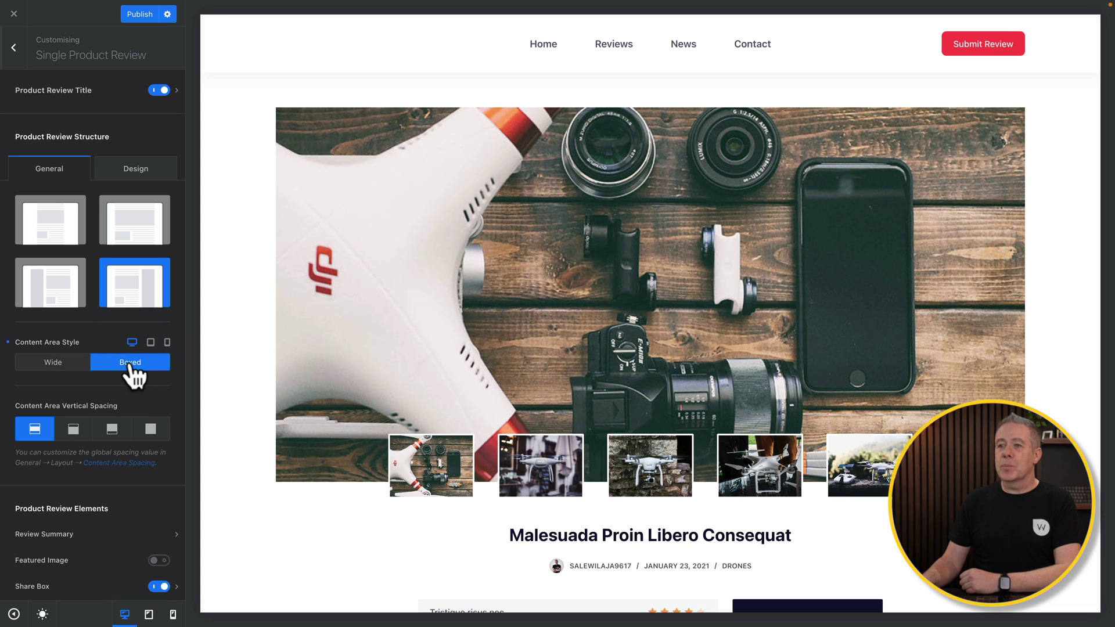
{"action": "left_click", "coordinate": [52, 363]}
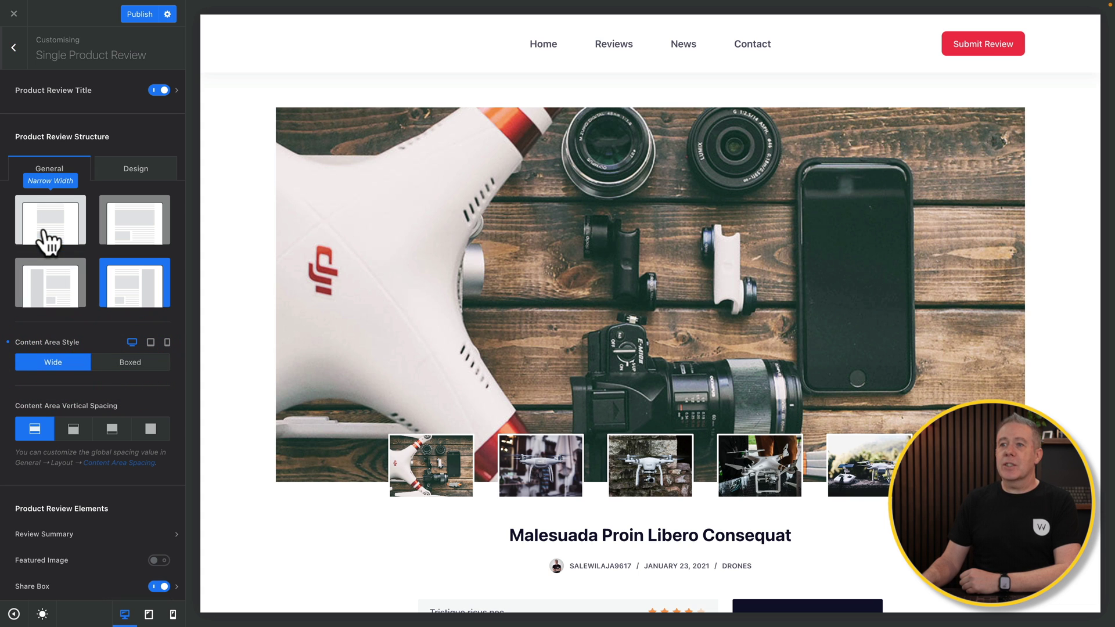
{"action": "left_click", "coordinate": [61, 235]}
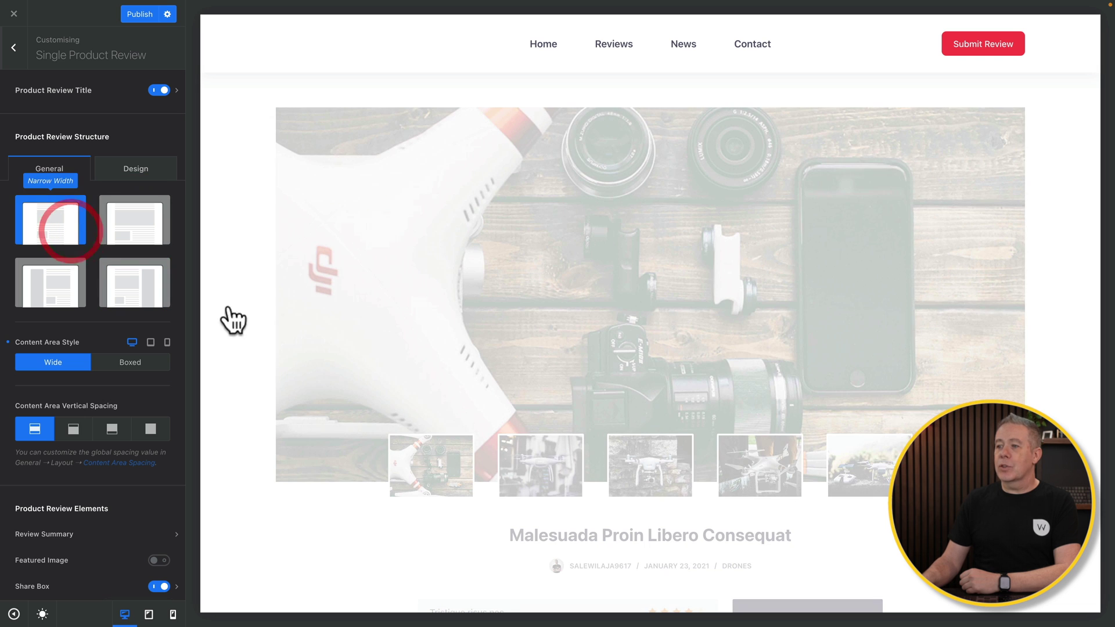
{"action": "scroll", "coordinate": [378, 520], "scroll_direction": "down", "scroll_amount": 10}
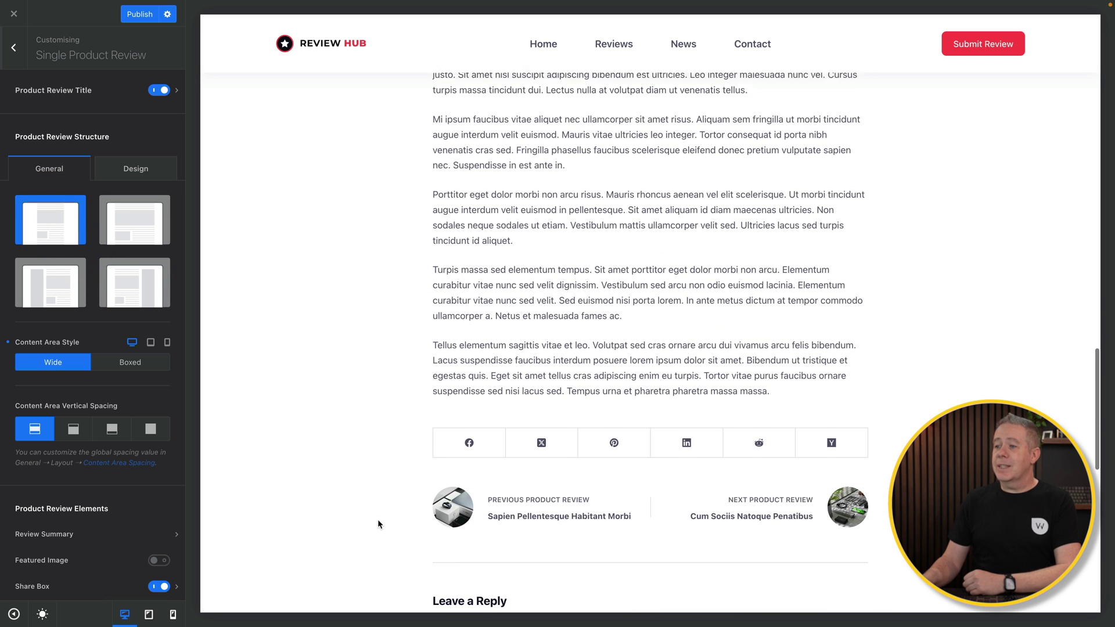
{"action": "scroll", "coordinate": [378, 522], "scroll_direction": "up", "scroll_amount": 2}
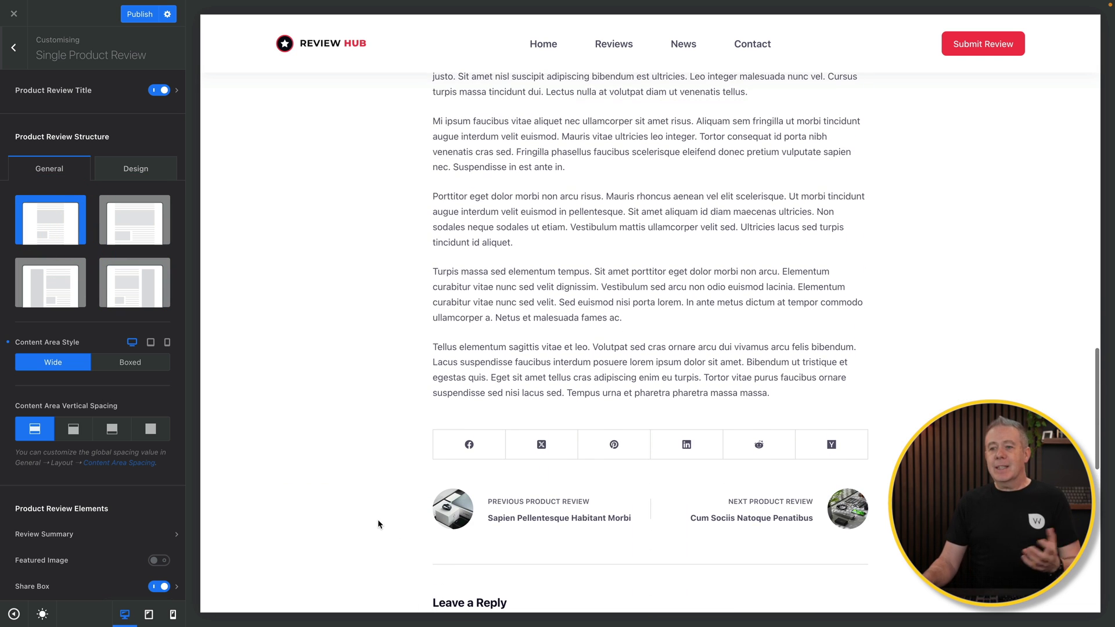
{"action": "scroll", "coordinate": [307, 522], "scroll_direction": "up", "scroll_amount": 5}
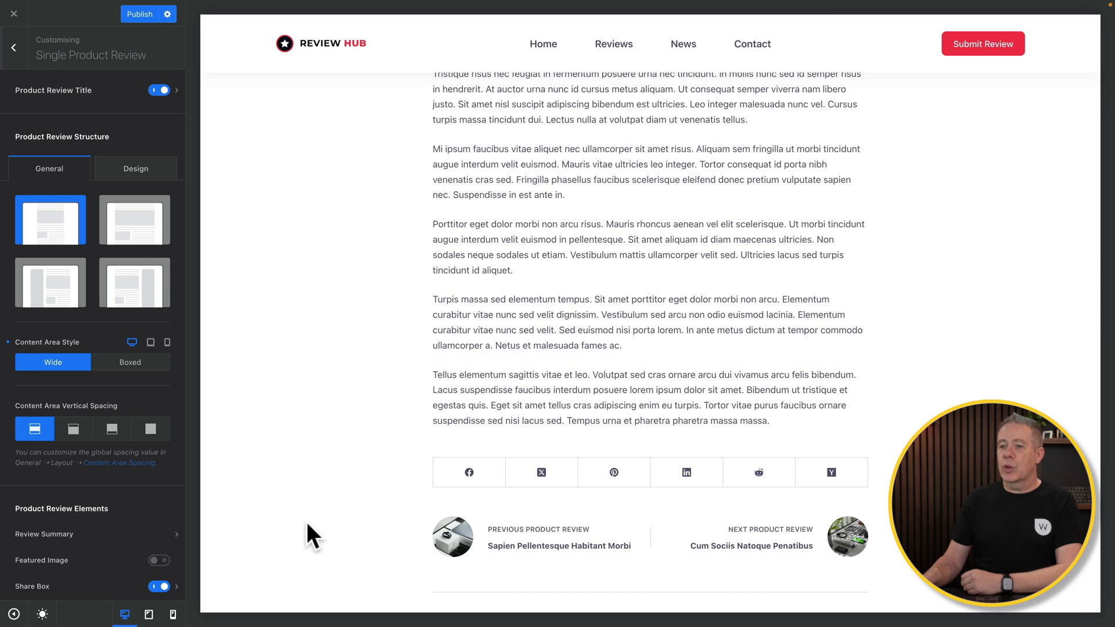
{"action": "scroll", "coordinate": [307, 521], "scroll_direction": "up", "scroll_amount": 8}
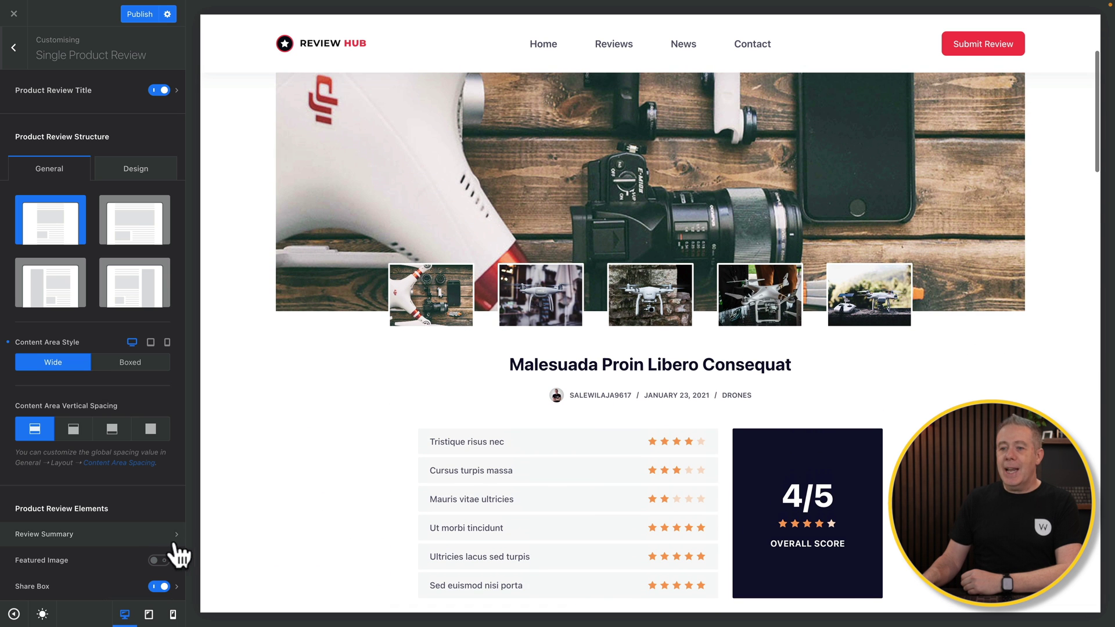
{"action": "scroll", "coordinate": [124, 542], "scroll_direction": "down", "scroll_amount": 2}
{"action": "scroll", "coordinate": [125, 542], "scroll_direction": "down", "scroll_amount": 3}
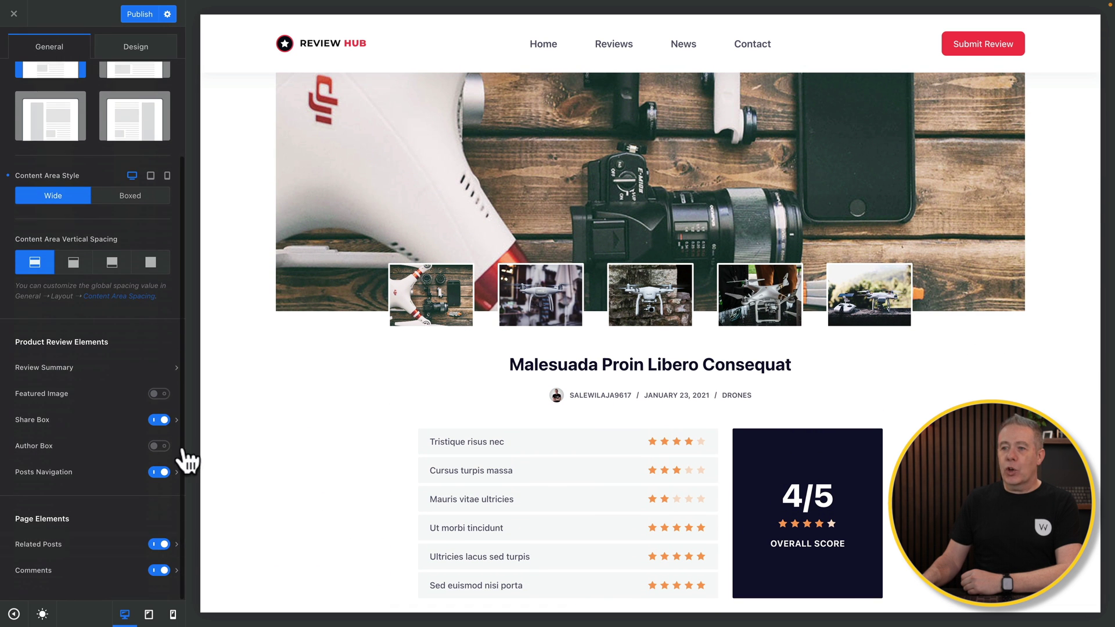
Step: Open the review Share Box settings and try a box title, then turn it back off
{"action": "left_click", "coordinate": [177, 419]}
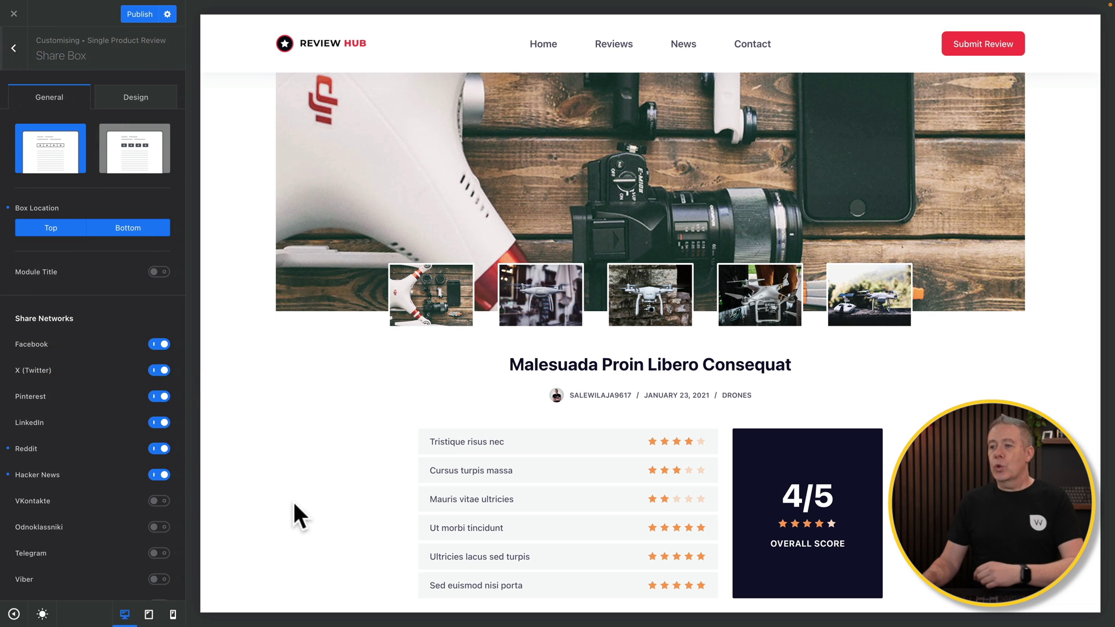
{"action": "scroll", "coordinate": [294, 503], "scroll_direction": "down", "scroll_amount": 15}
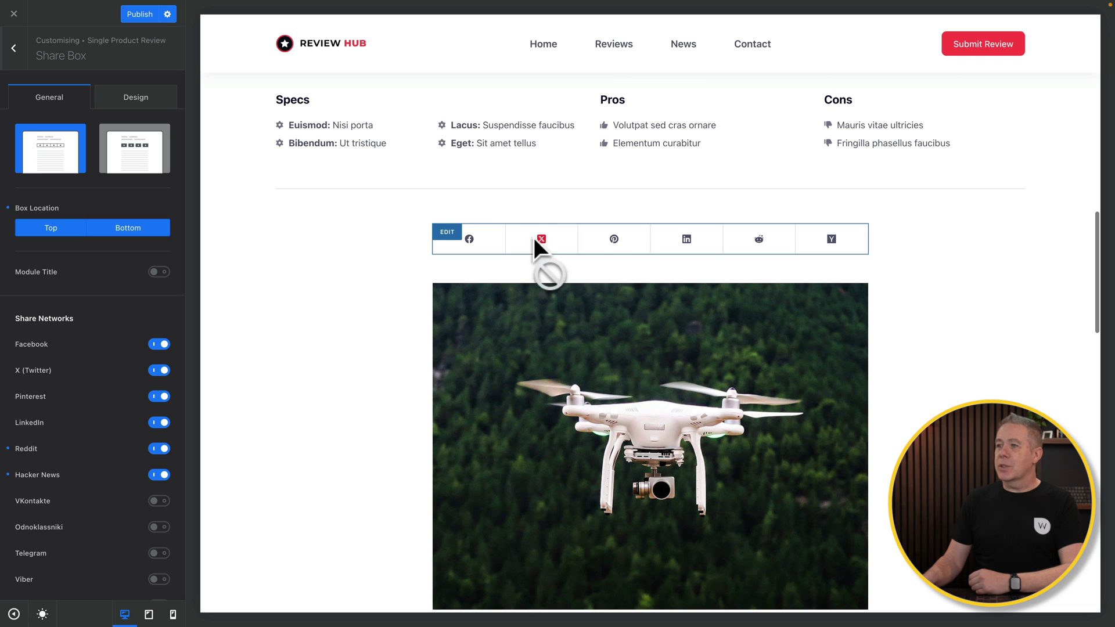
{"action": "left_click", "coordinate": [447, 233]}
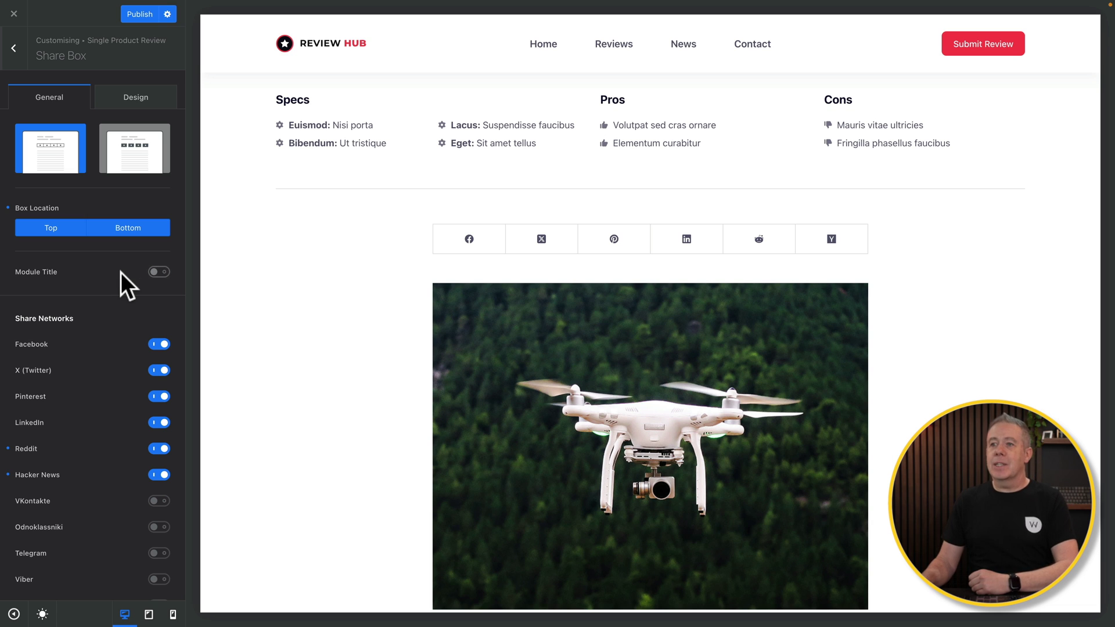
{"action": "left_click", "coordinate": [159, 272]}
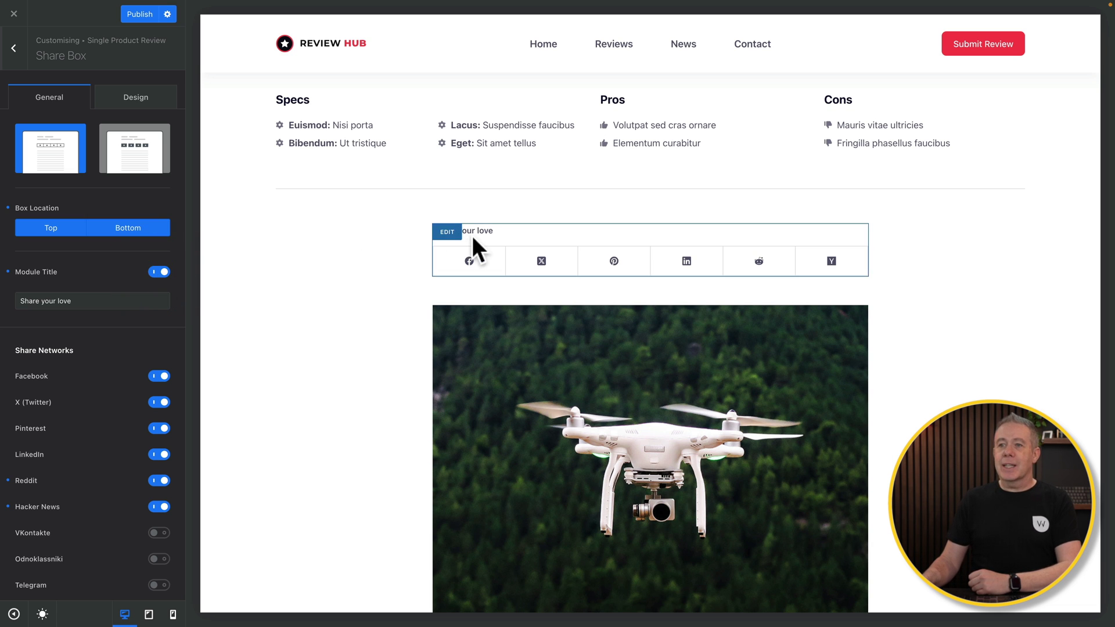
{"action": "left_click", "coordinate": [156, 272]}
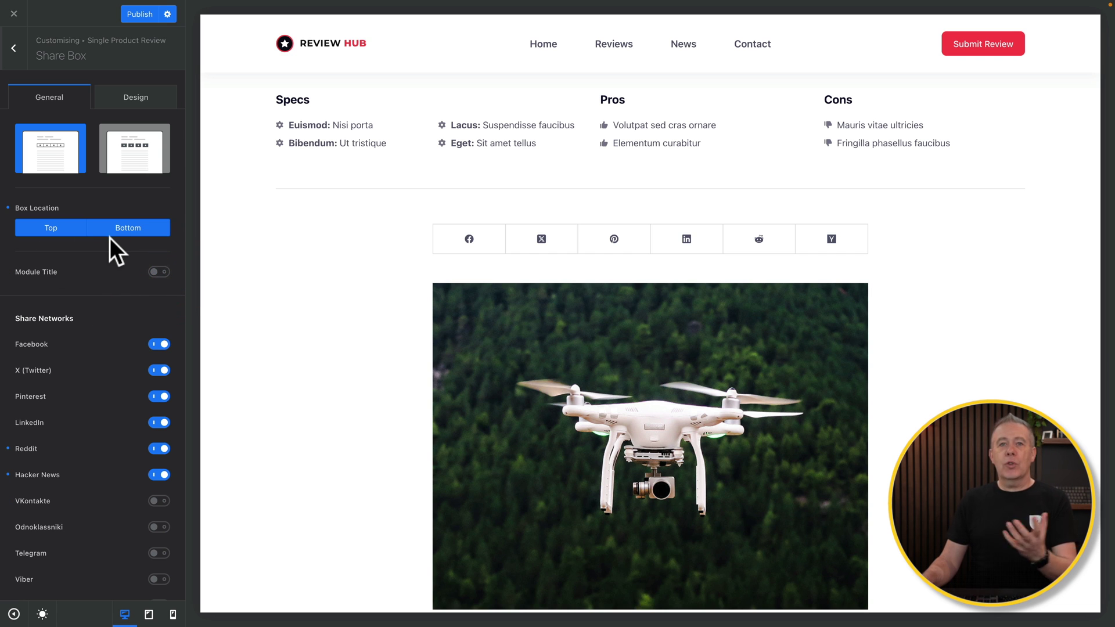
{"action": "scroll", "coordinate": [99, 357], "scroll_direction": "down", "scroll_amount": 3}
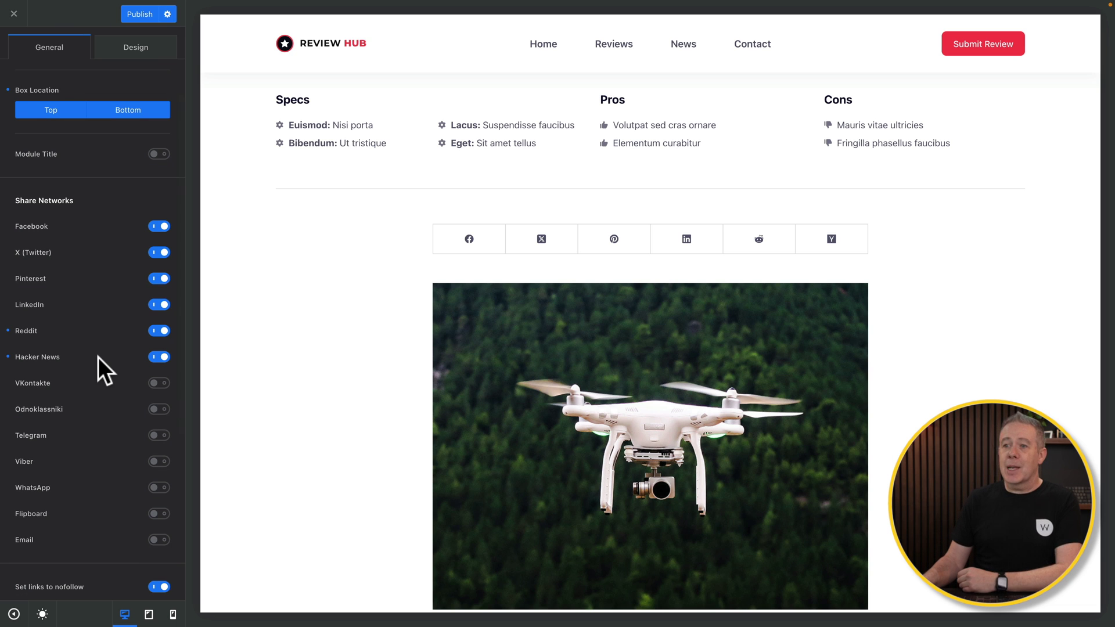
Step: Remove Hacker News and Reddit from the share networks and enable WhatsApp and Email
{"action": "left_click", "coordinate": [156, 358]}
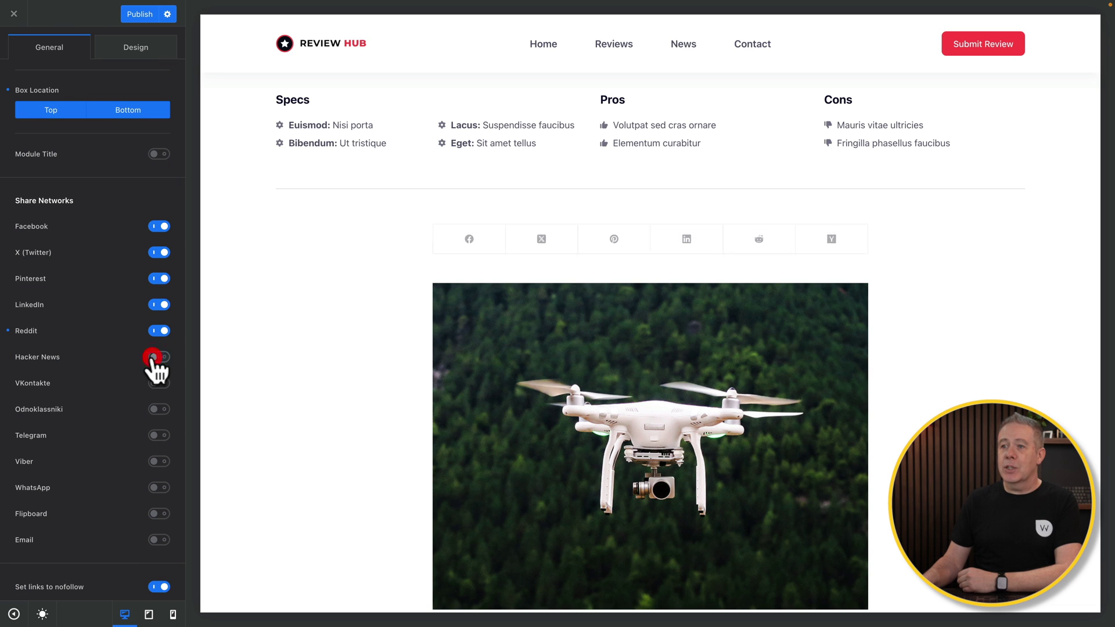
{"action": "left_click", "coordinate": [156, 333]}
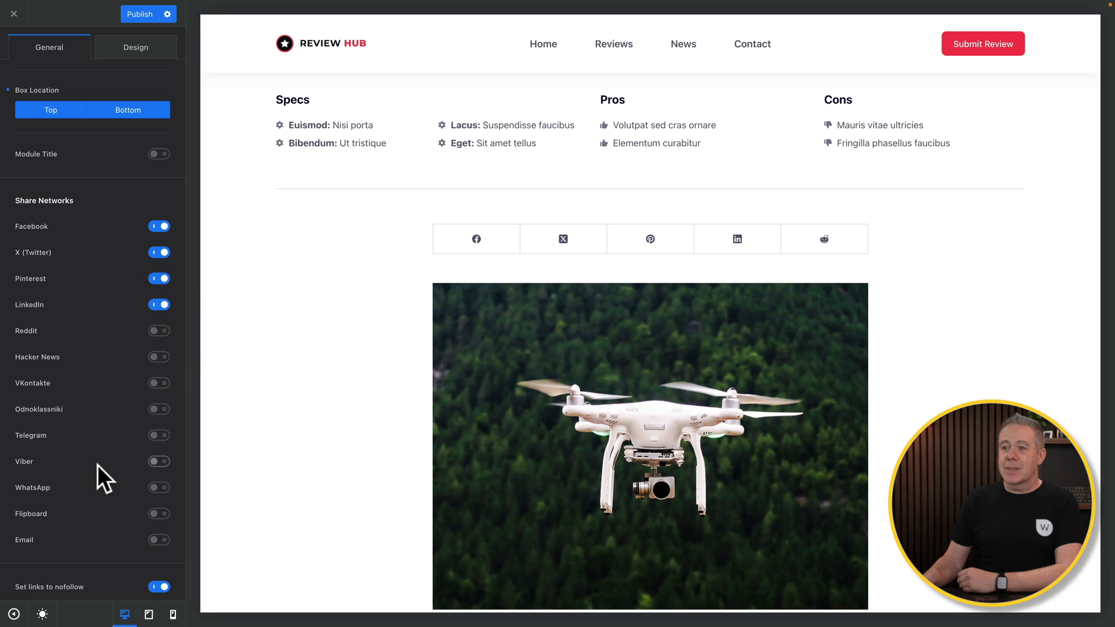
{"action": "left_click", "coordinate": [160, 488]}
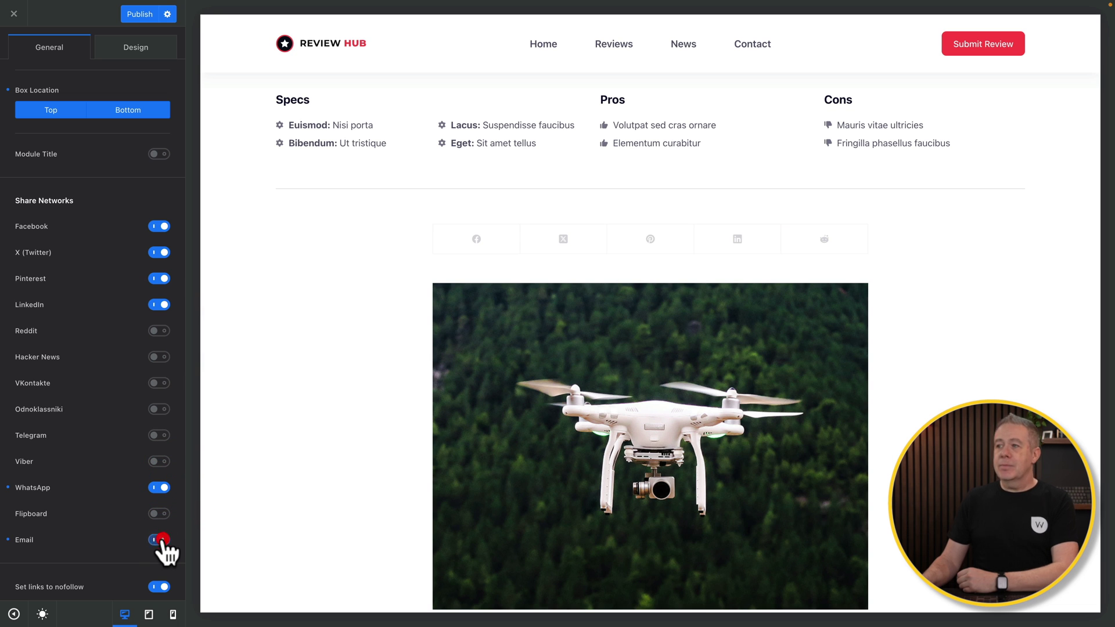
{"action": "left_click", "coordinate": [161, 540]}
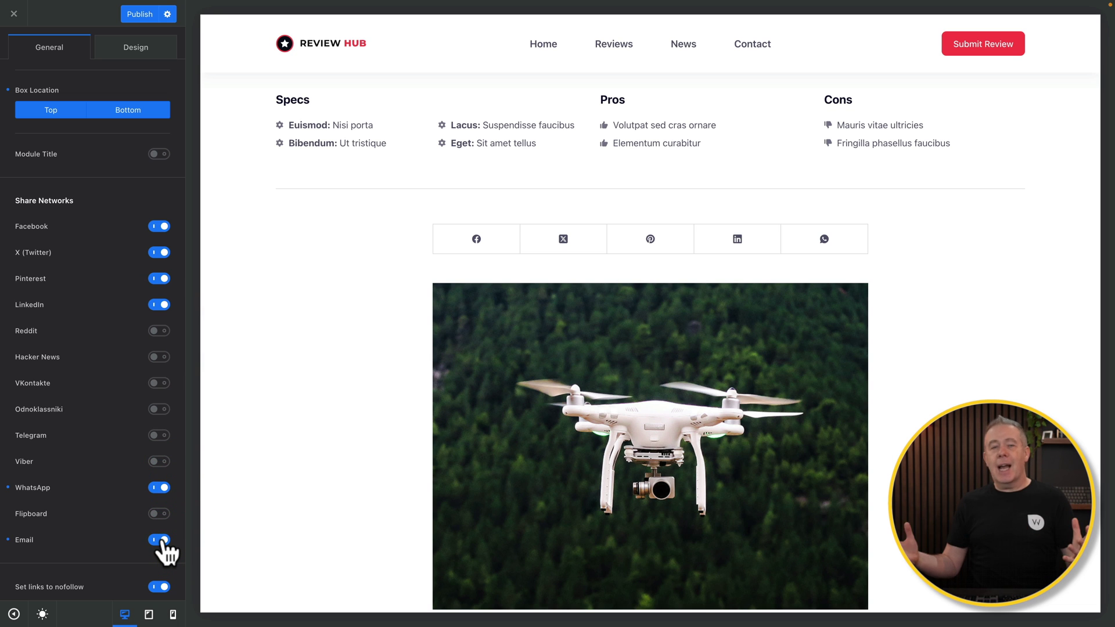
{"action": "scroll", "coordinate": [99, 518], "scroll_direction": "down", "scroll_amount": 5}
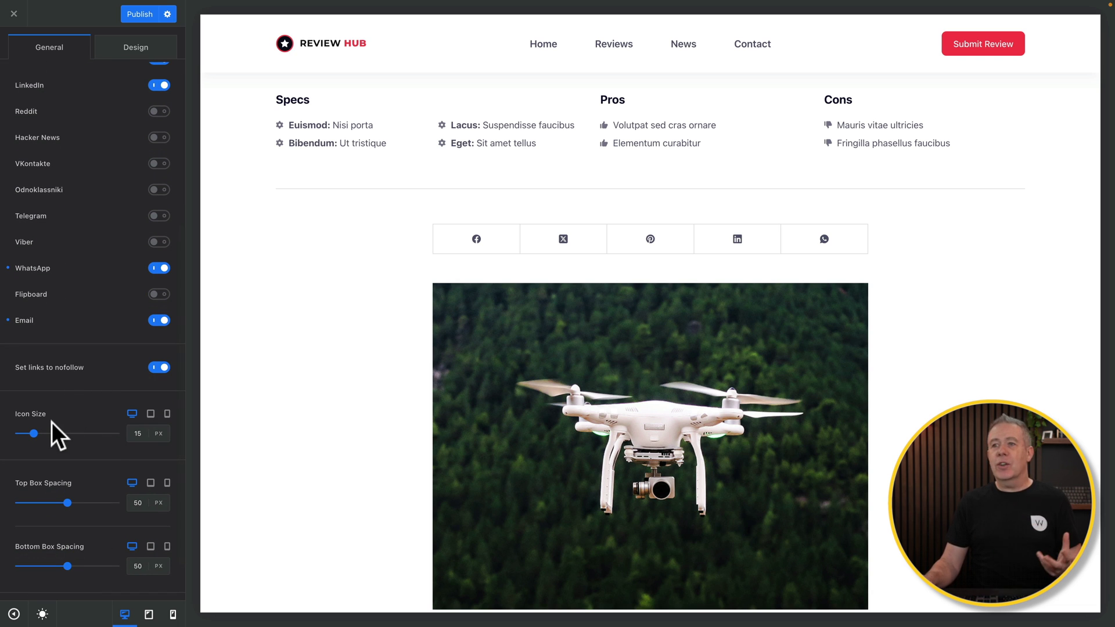
{"action": "scroll", "coordinate": [51, 423], "scroll_direction": "down", "scroll_amount": 2}
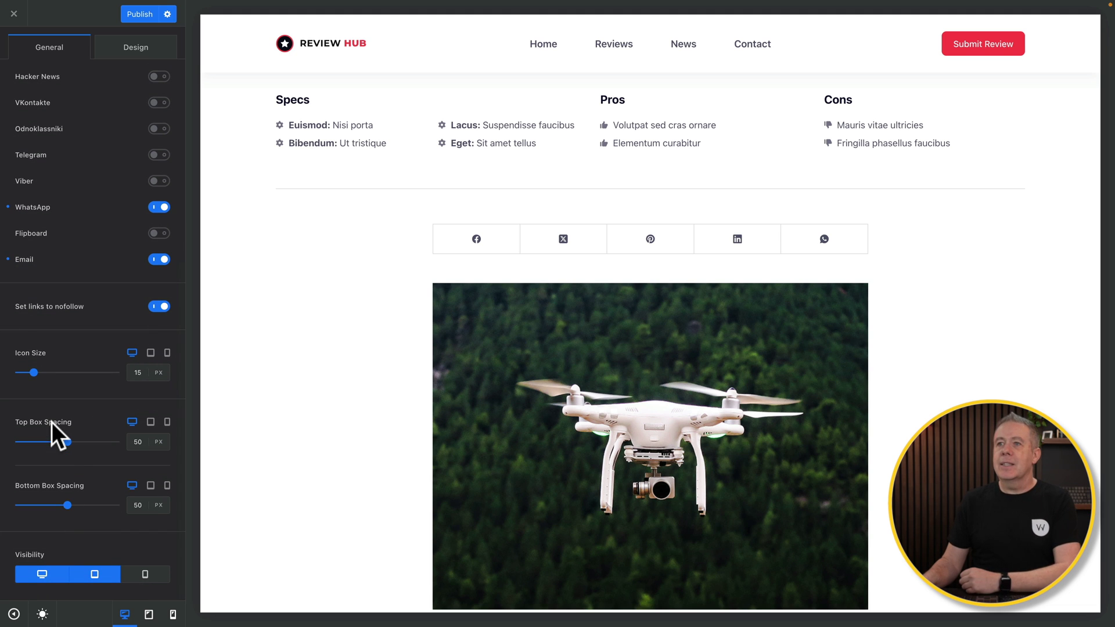
{"action": "scroll", "coordinate": [48, 375], "scroll_direction": "up", "scroll_amount": 10}
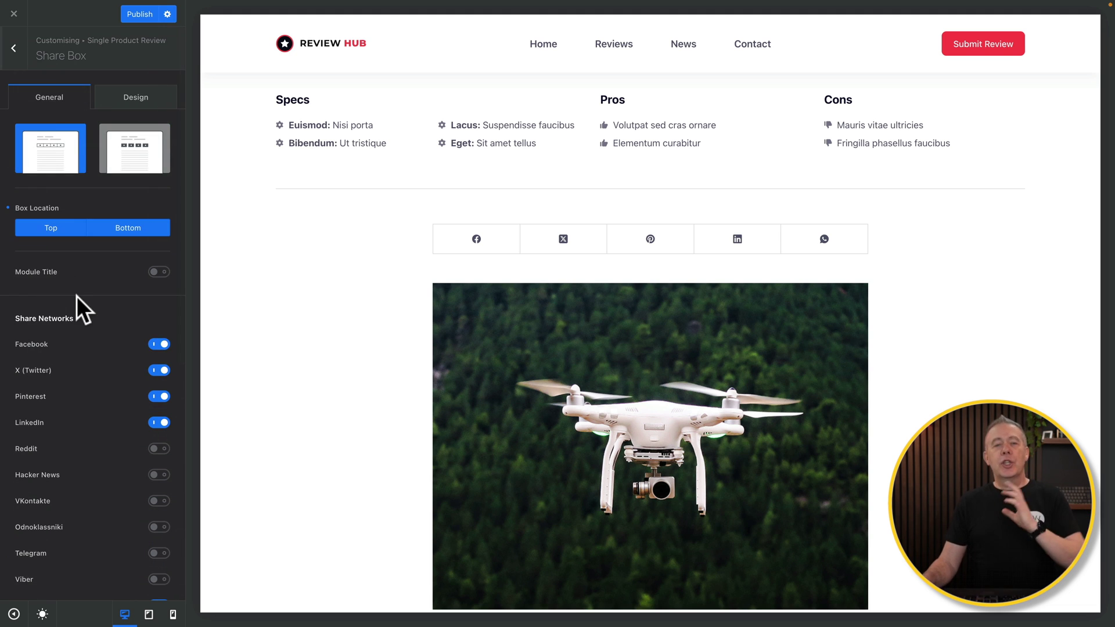
Step: Switch the share box to the Type 2 layout and check its Design tab colours
{"action": "left_click", "coordinate": [142, 147]}
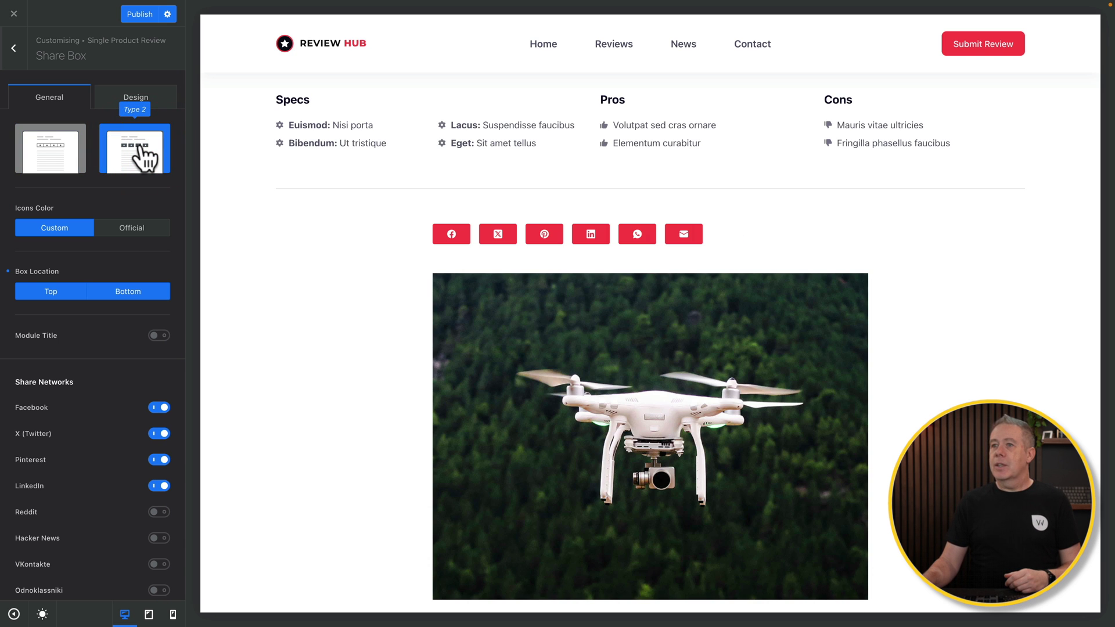
{"action": "left_click", "coordinate": [137, 94]}
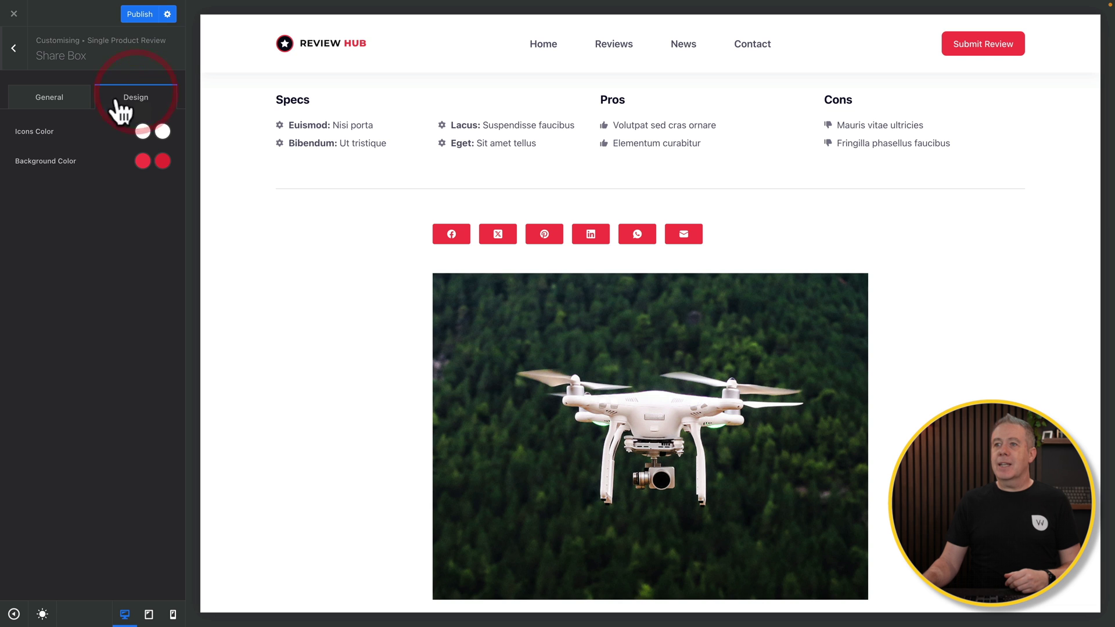
{"action": "left_click", "coordinate": [53, 107]}
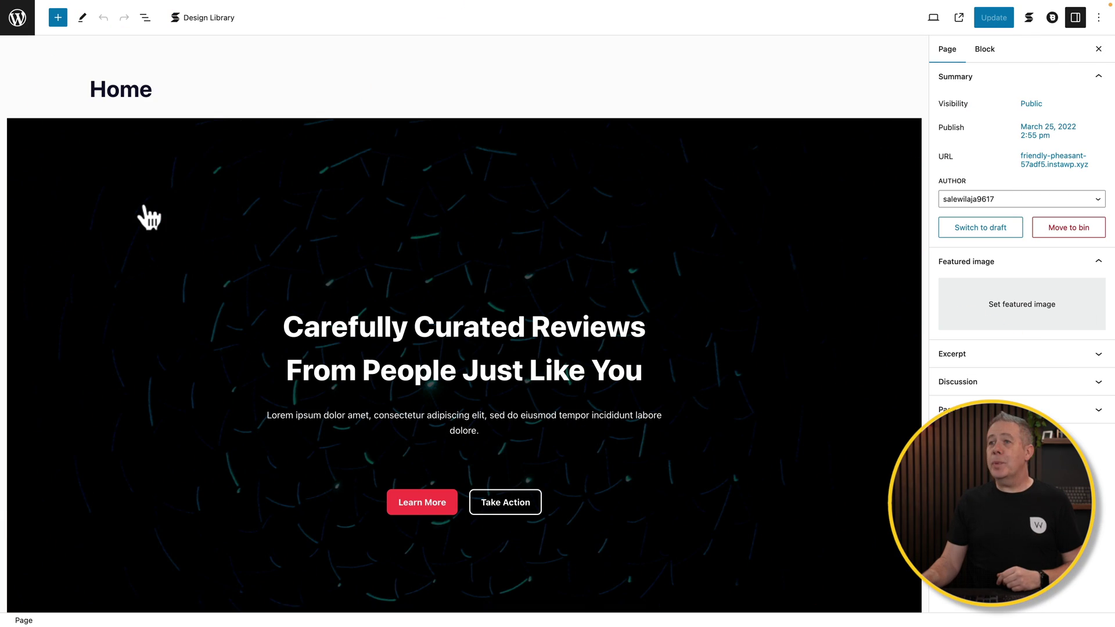
Step: At Some Numbers, open Stackable settings, select the Happy Clients stat, and show the block outline
{"action": "scroll", "coordinate": [342, 299], "scroll_direction": "down", "scroll_amount": 2}
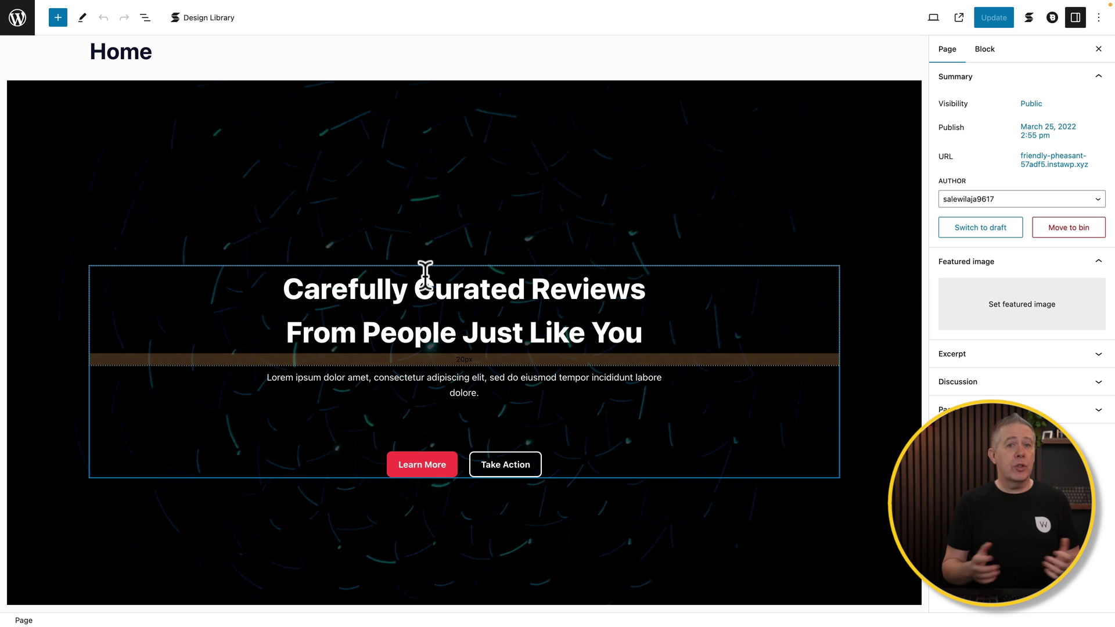
{"action": "scroll", "coordinate": [521, 383], "scroll_direction": "down", "scroll_amount": 5}
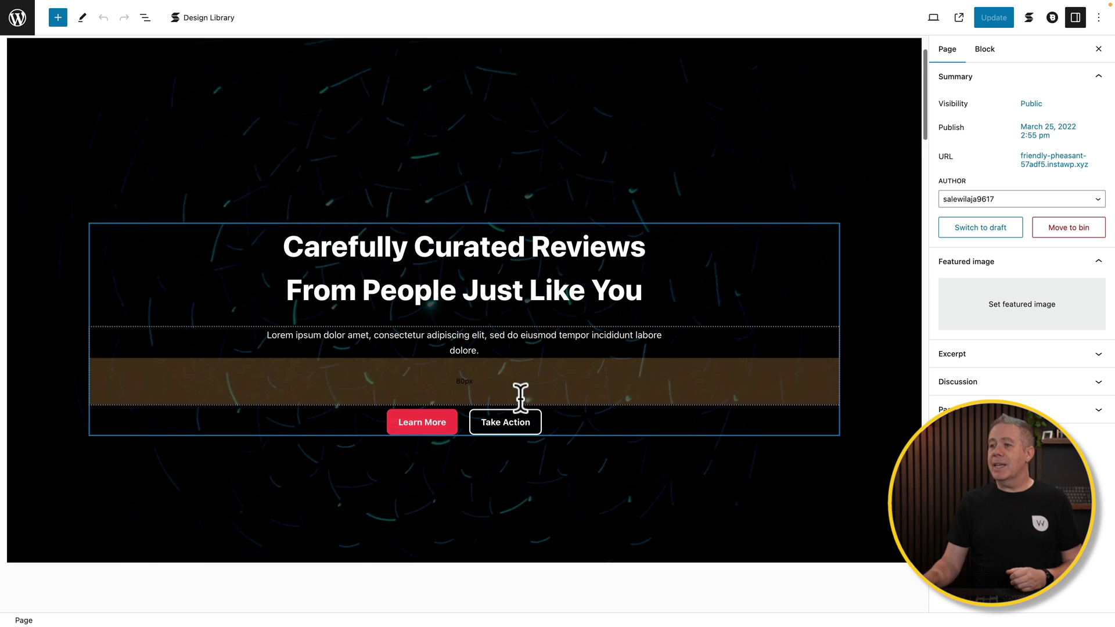
{"action": "scroll", "coordinate": [521, 401], "scroll_direction": "down", "scroll_amount": 5}
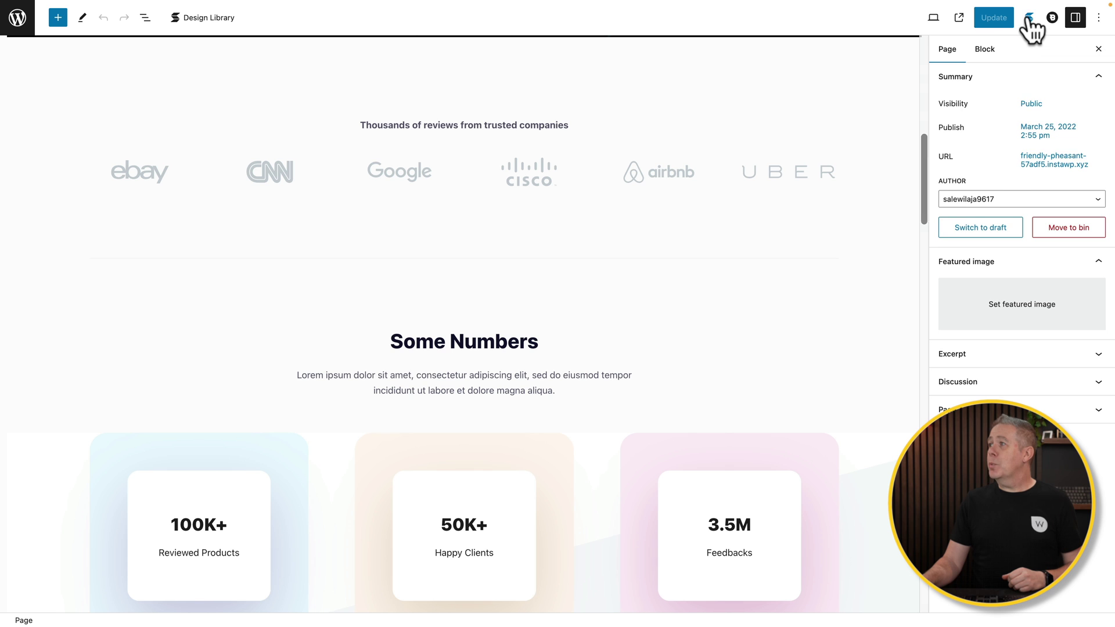
{"action": "left_click", "coordinate": [1029, 18]}
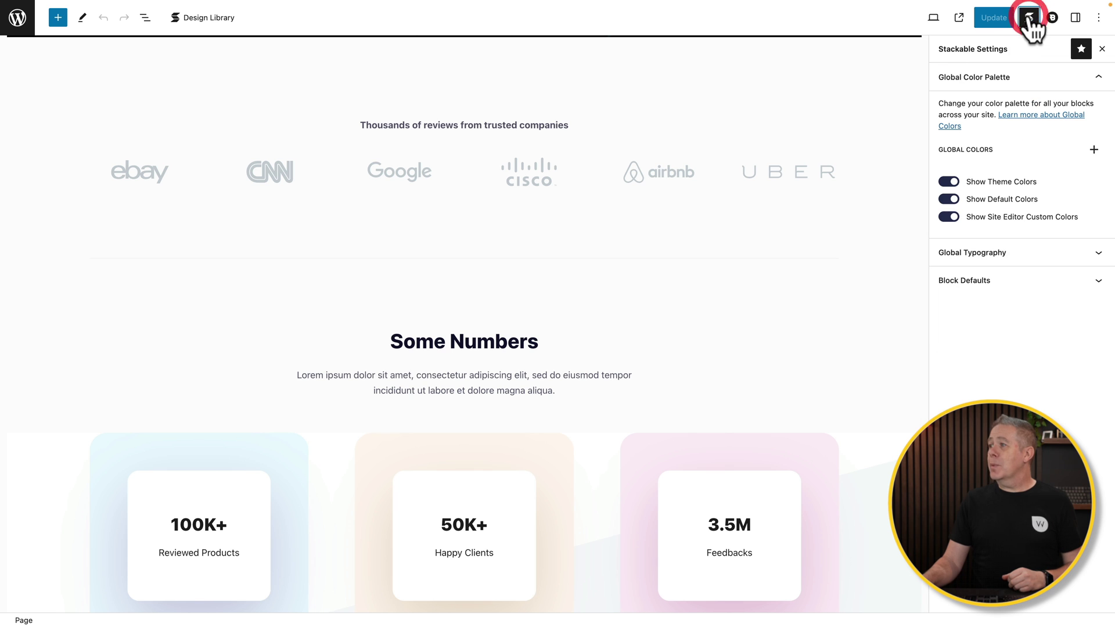
{"action": "left_click", "coordinate": [364, 470]}
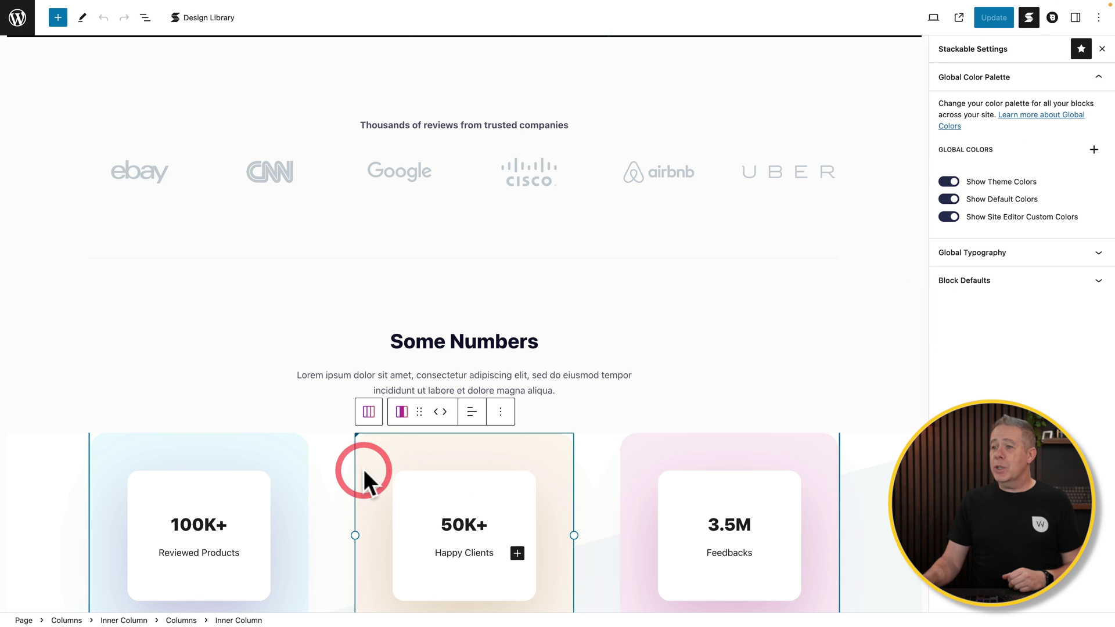
{"action": "left_click", "coordinate": [147, 18]}
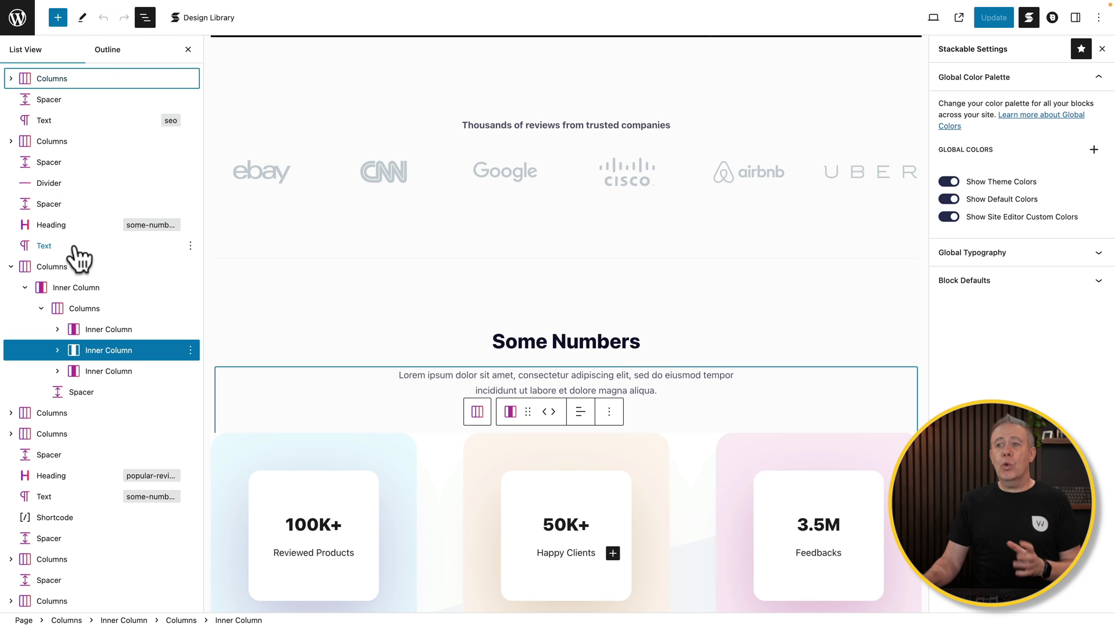
{"action": "left_click", "coordinate": [207, 19]}
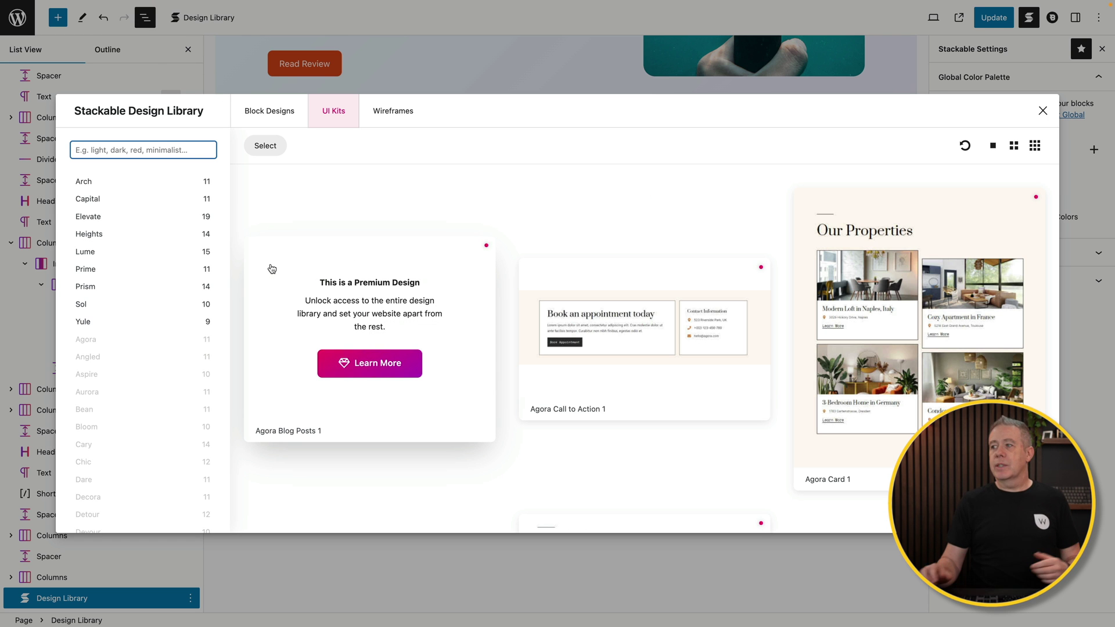
Step: Insert the Wireframes Blog Posts 3 layout from the Design Library's Wireframes collection
{"action": "left_click", "coordinate": [281, 110]}
{"action": "left_click", "coordinate": [393, 112]}
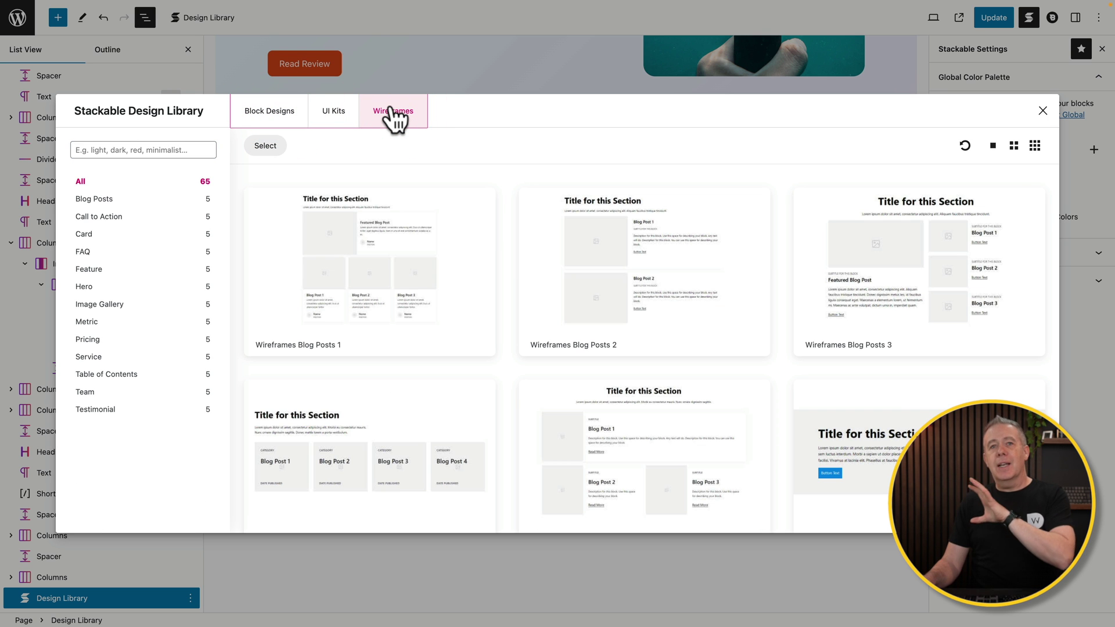
{"action": "left_click", "coordinate": [879, 271]}
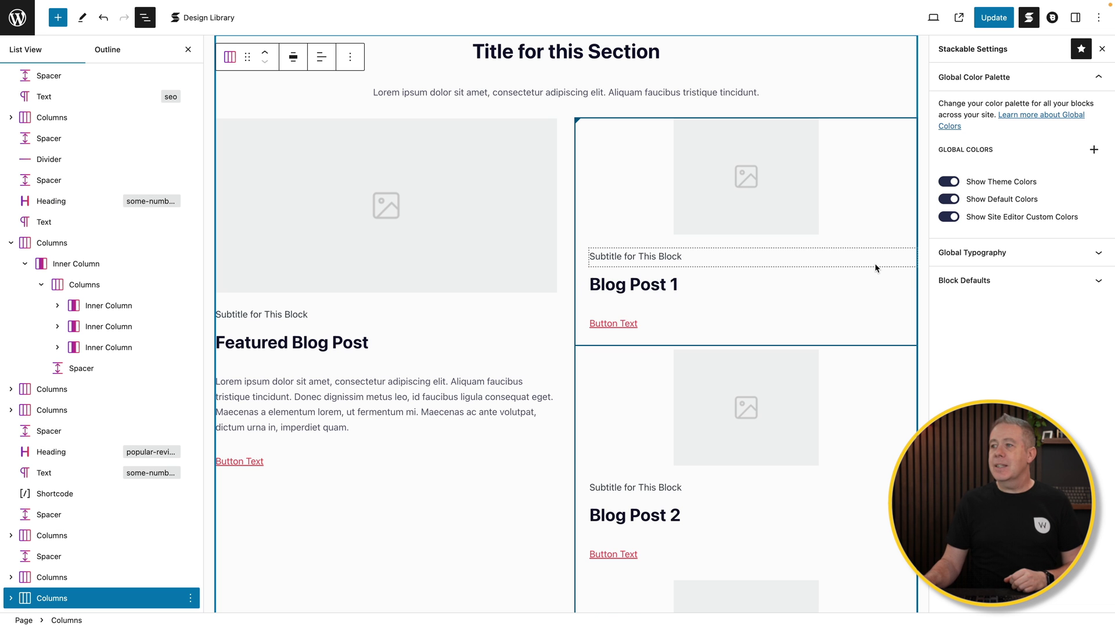
Step: Replace the featured blog post card's placeholder image with the Echo Dot photo from the Media Library
{"action": "left_click", "coordinate": [416, 254]}
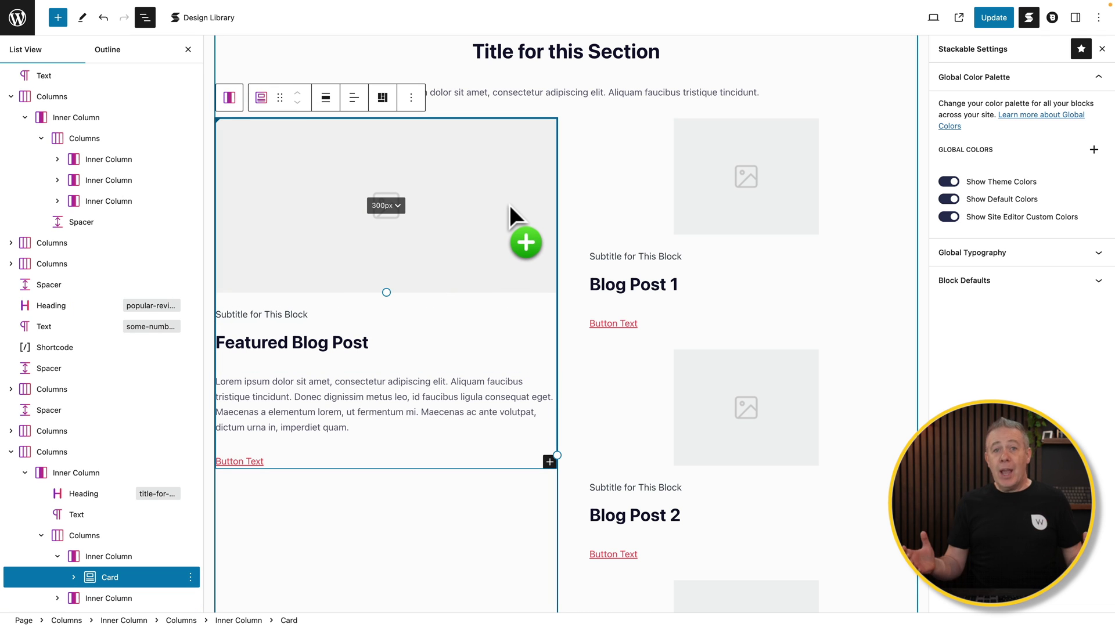
{"action": "left_click_drag", "start_coordinate": [510, 205], "coordinate": [514, 203]}
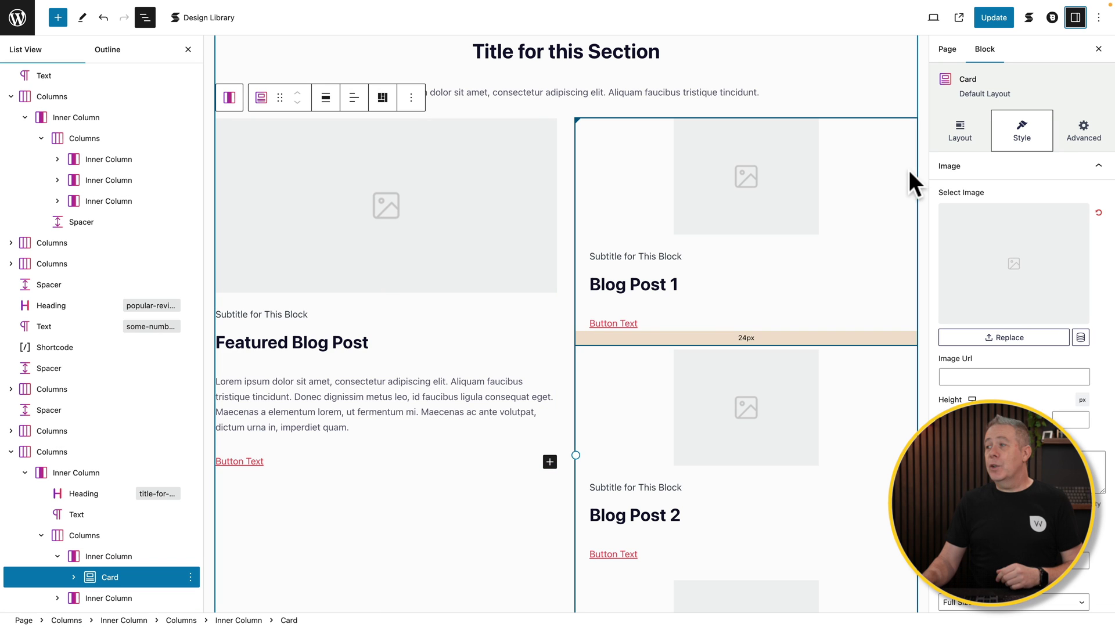
{"action": "left_click", "coordinate": [999, 267]}
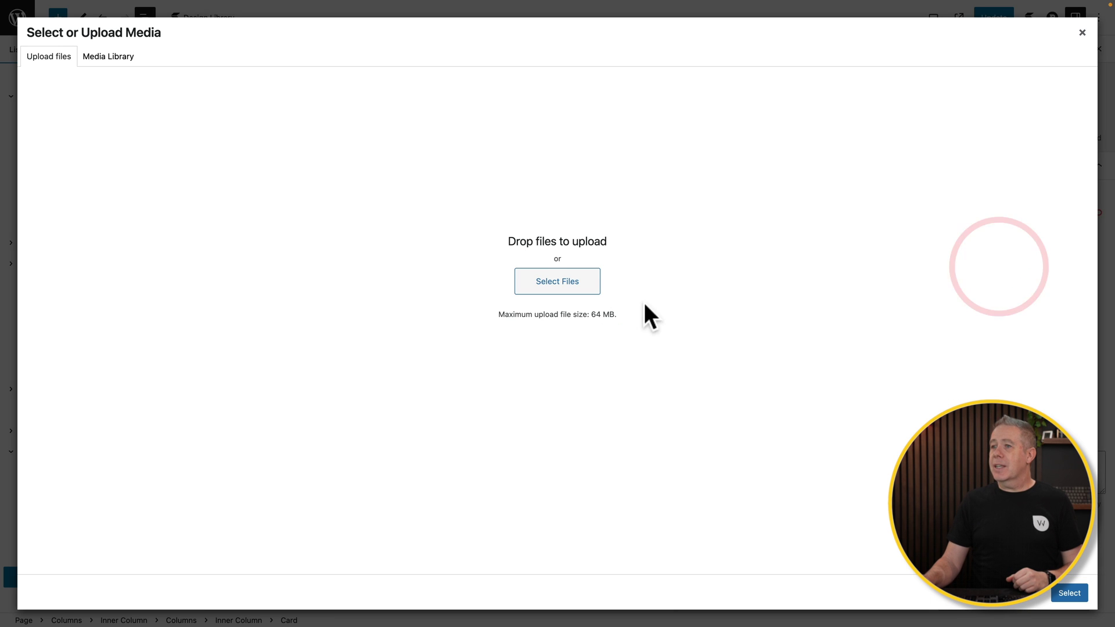
{"action": "left_click", "coordinate": [112, 56]}
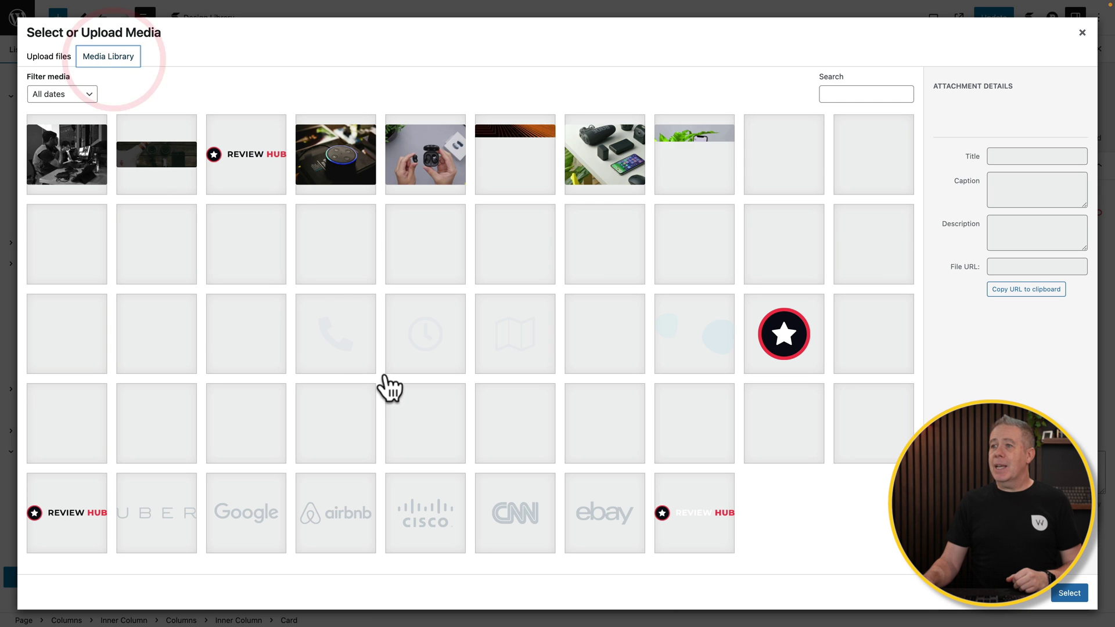
{"action": "left_click", "coordinate": [354, 158]}
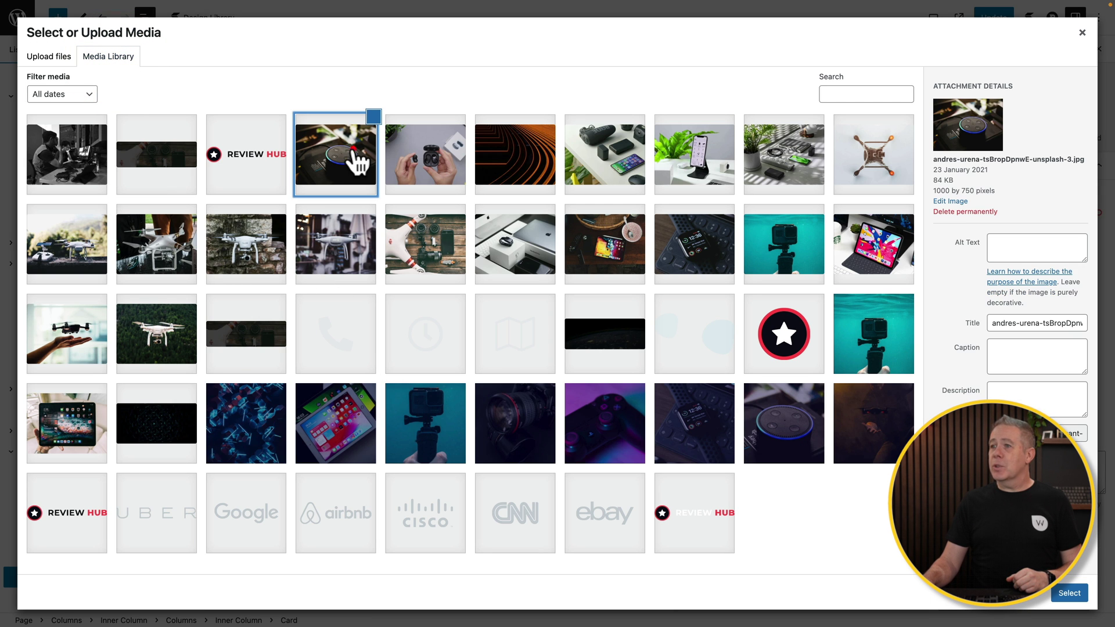
{"action": "left_click", "coordinate": [1070, 593]}
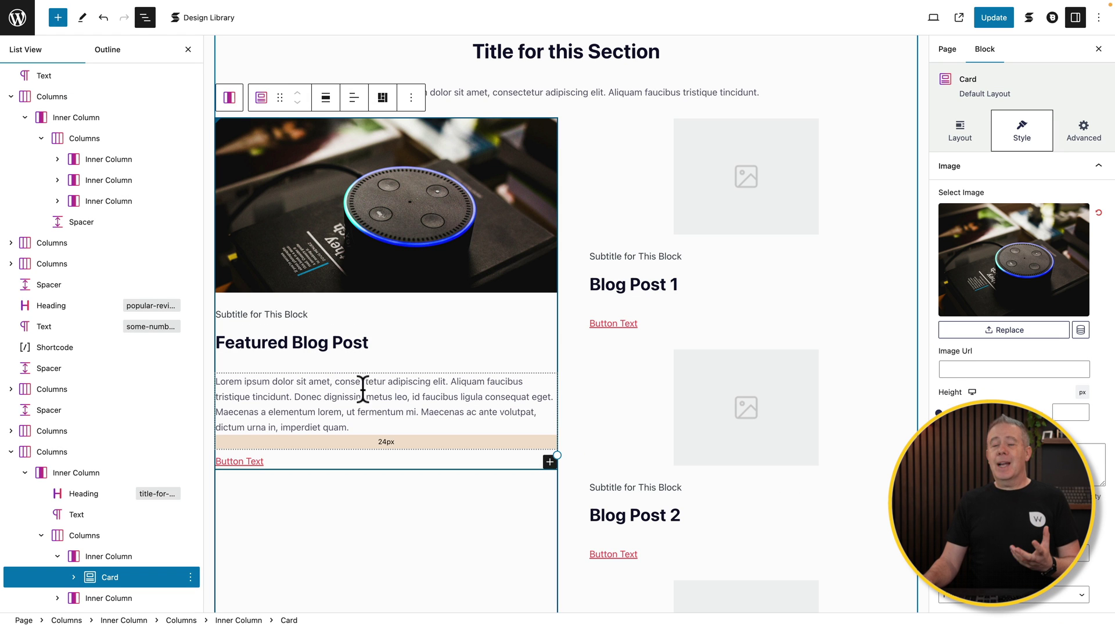
Step: Select the featured post's subtitle text to bring up its Typography settings in the Style tab
{"action": "left_click", "coordinate": [283, 314]}
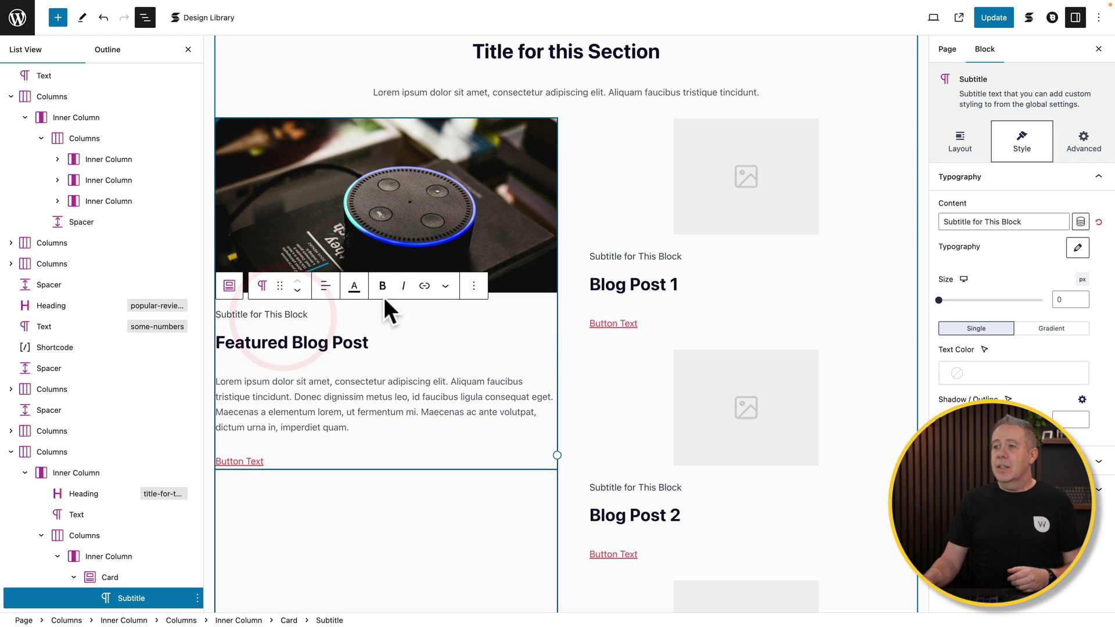